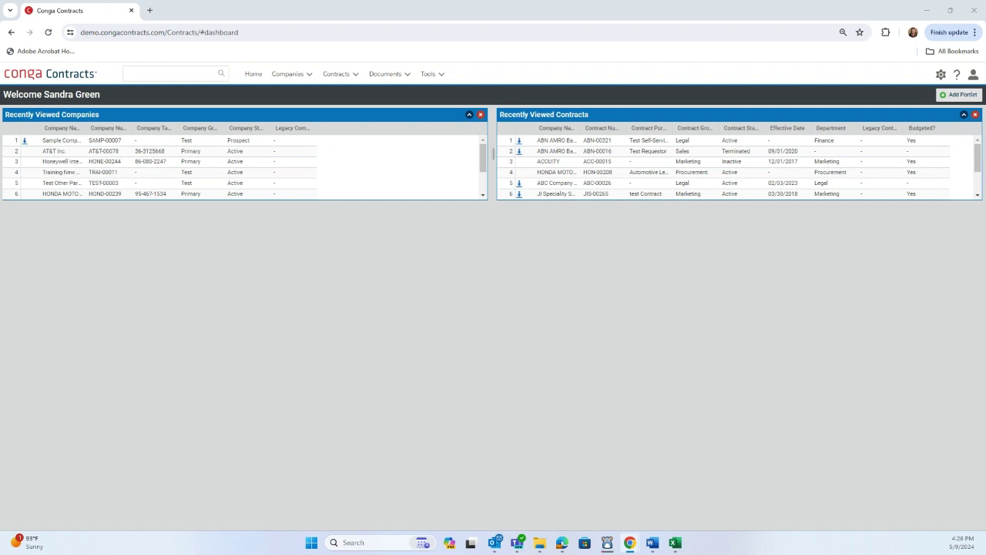
Step: Go to Search Query and start a new query, accepting that the current data is cleared
left_click(441, 77)
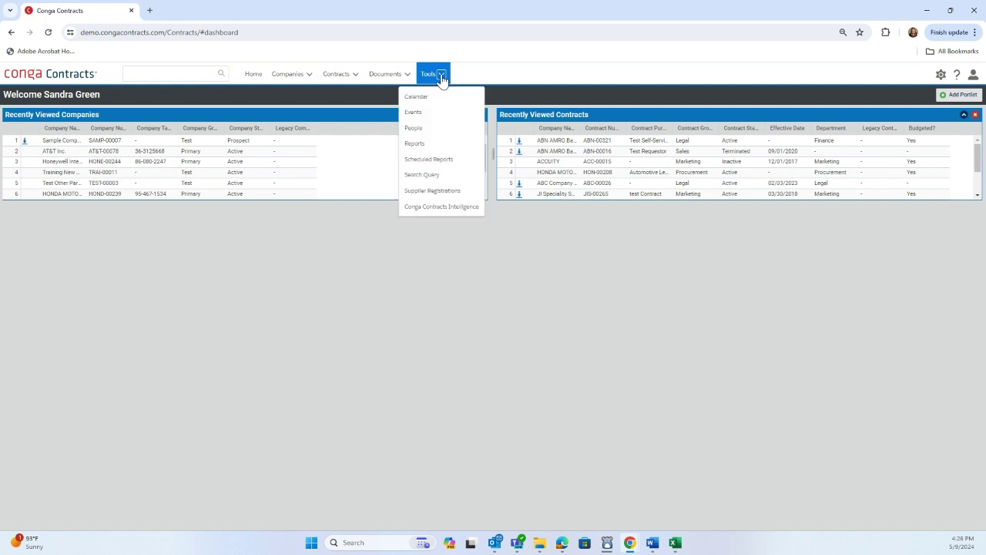
left_click(427, 177)
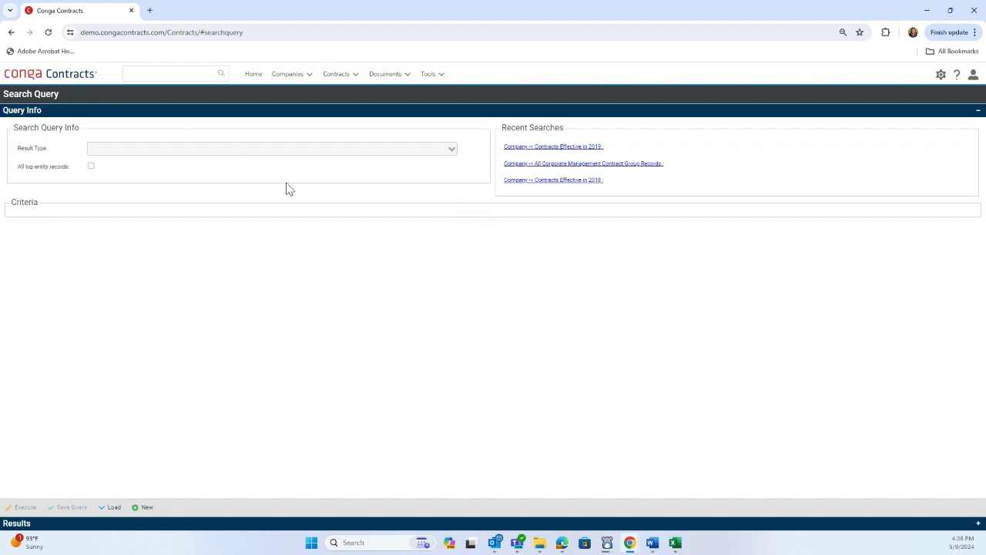
left_click(144, 509)
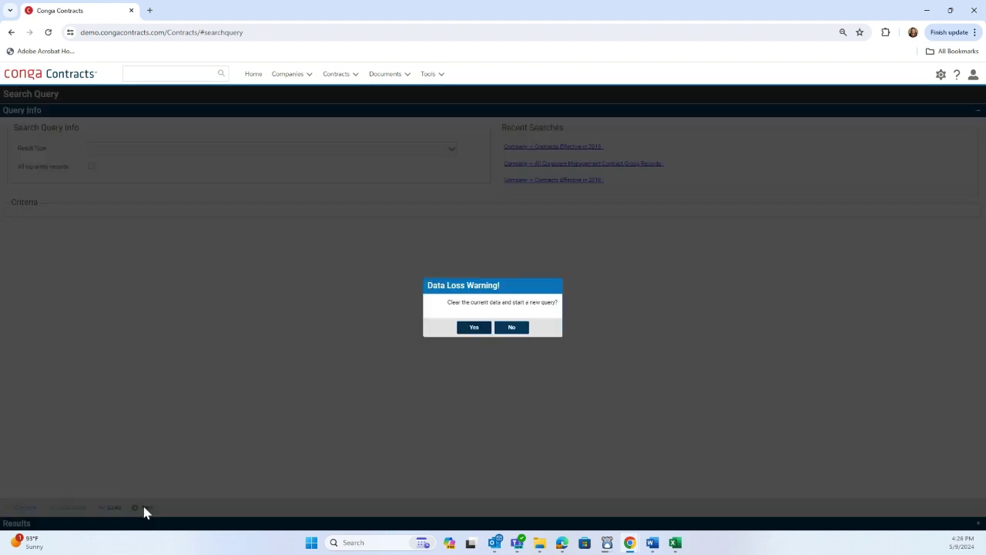
left_click(475, 328)
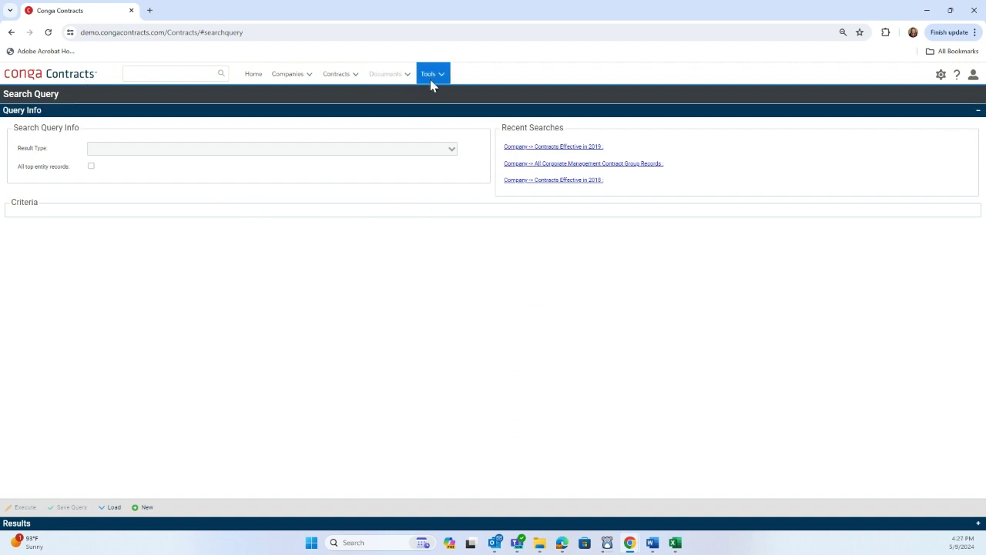
Step: Set the query's result type to Contract under Company
left_click(452, 152)
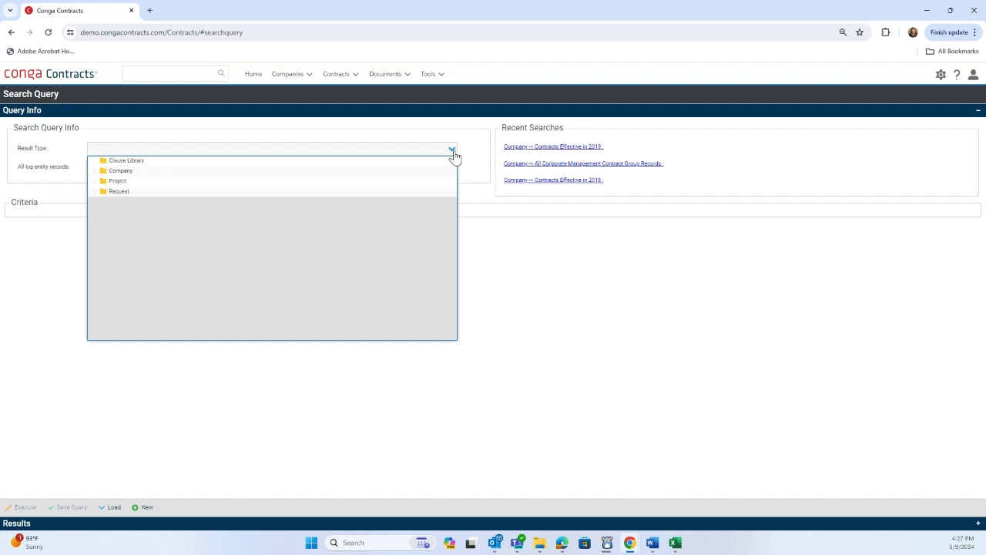
left_click(94, 174)
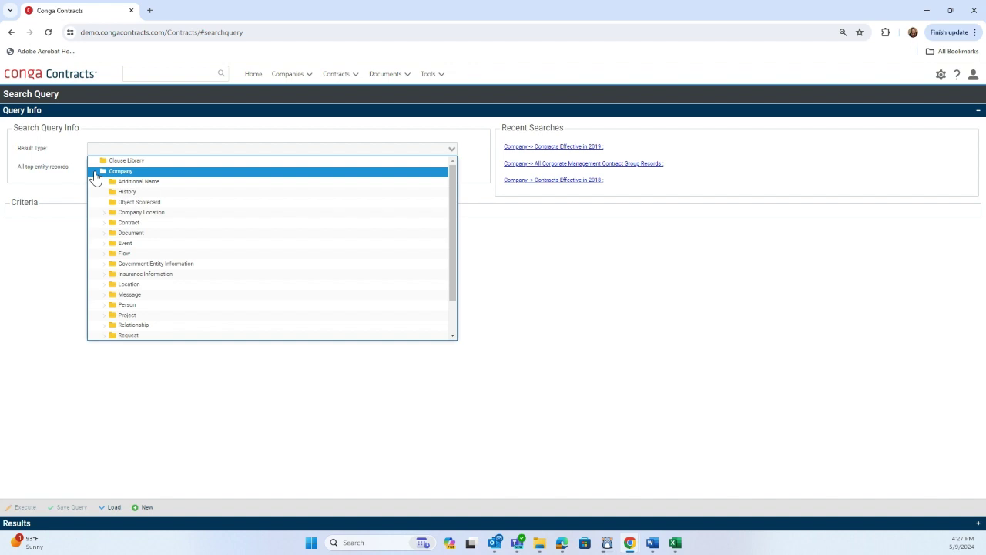
left_click(105, 225)
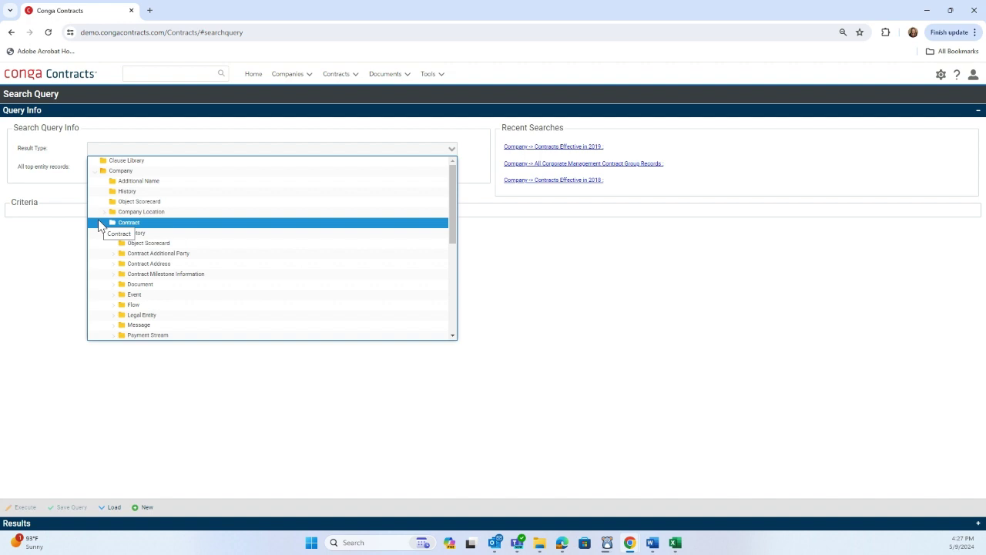
left_click(114, 222)
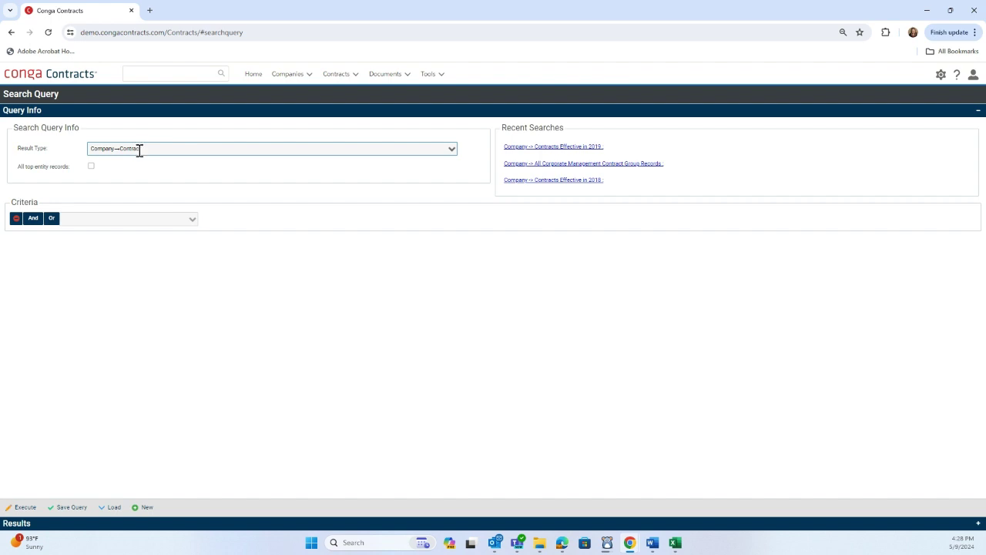
Step: Choose Contract Status, under Company and Contract, as the field of the first criterion
left_click(193, 221)
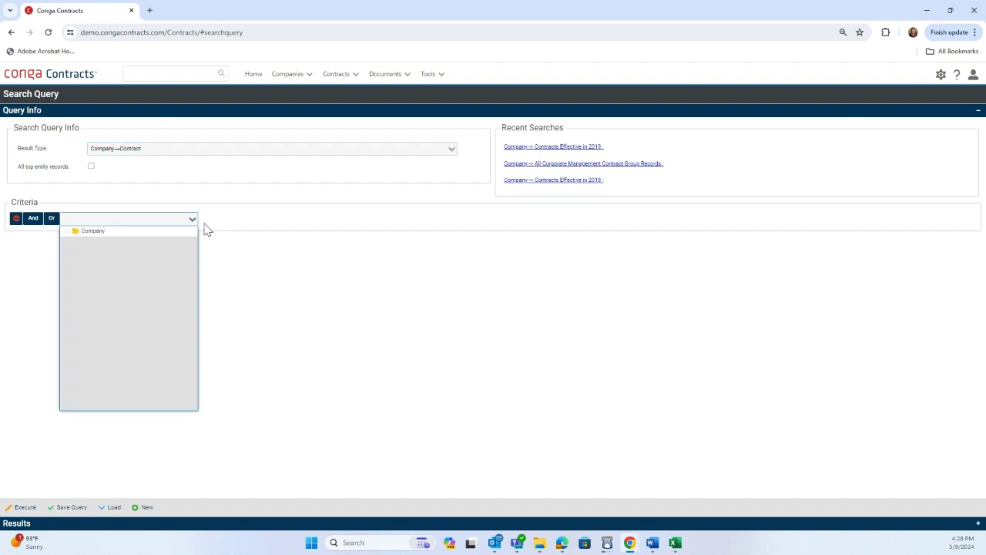
left_click(67, 239)
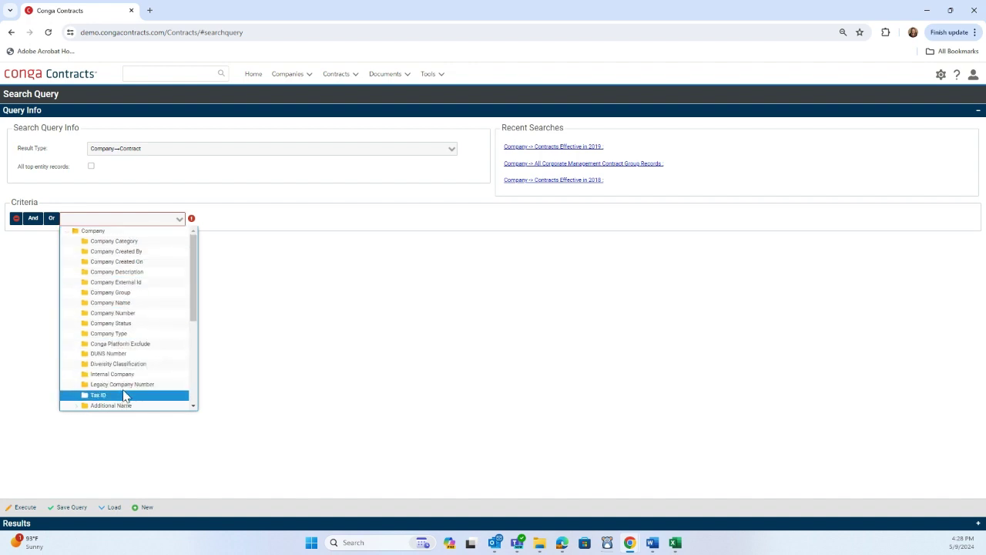
scroll(129, 392, "down", 2)
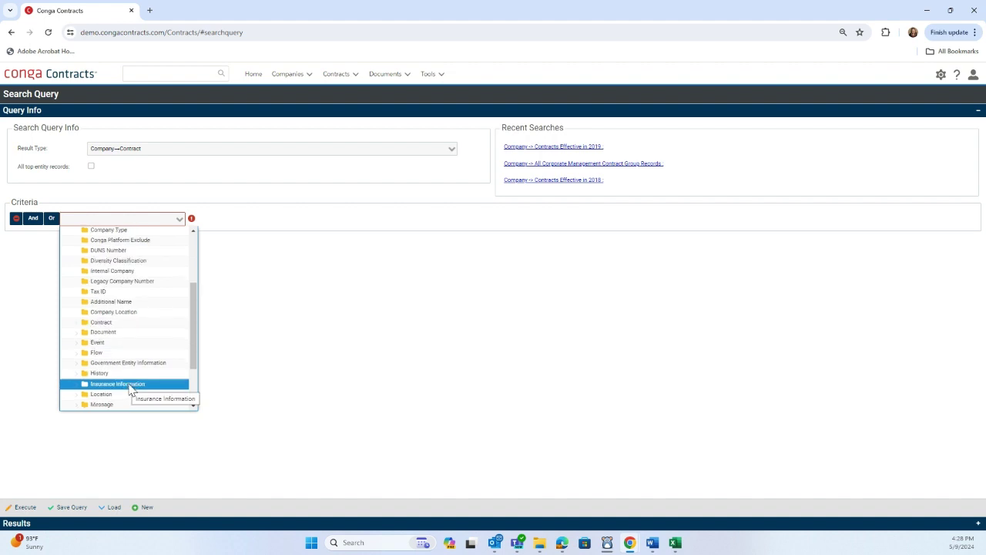
left_click(77, 323)
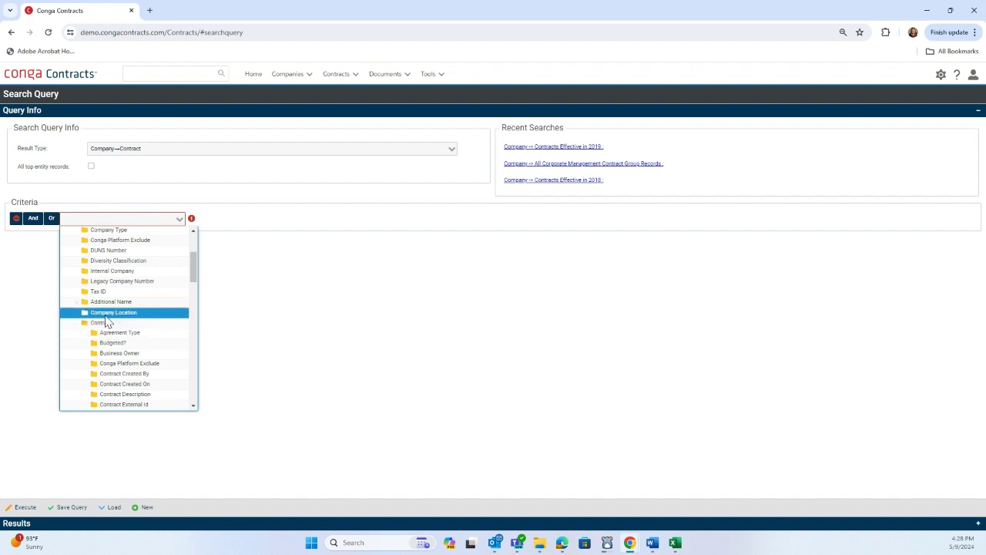
scroll(116, 324, "down", 5)
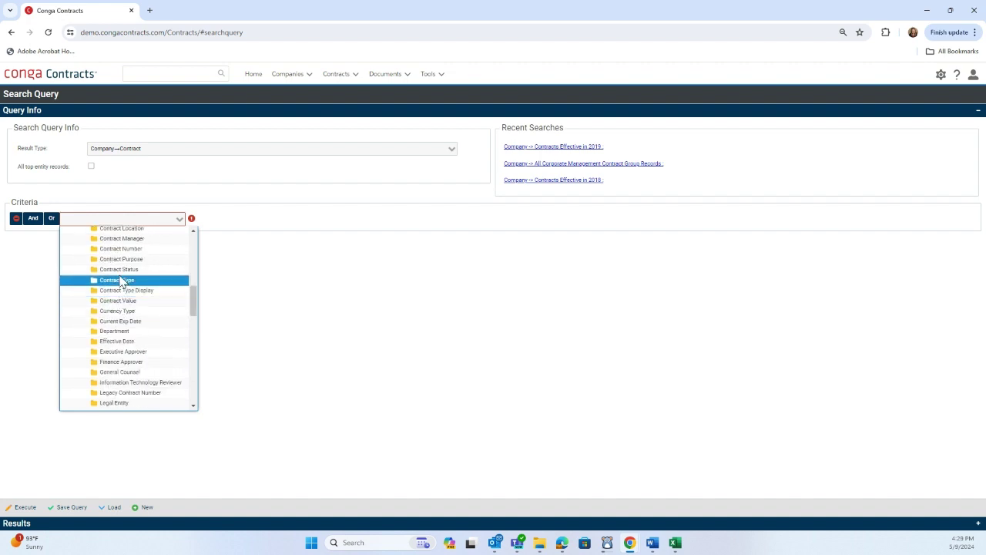
left_click(120, 270)
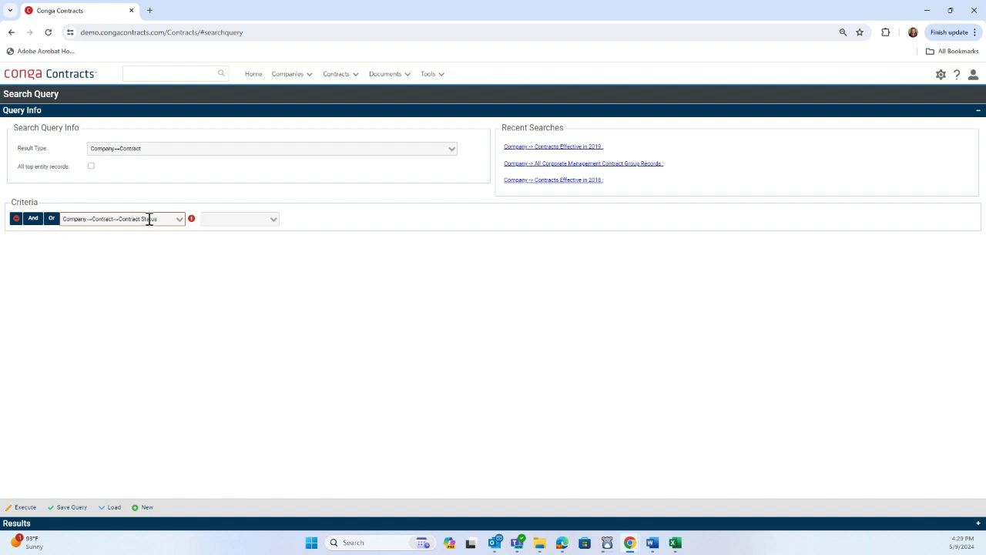
Step: Add two more criteria joined with AND and set the second one's field to the contract's Effective Date
left_click(34, 220)
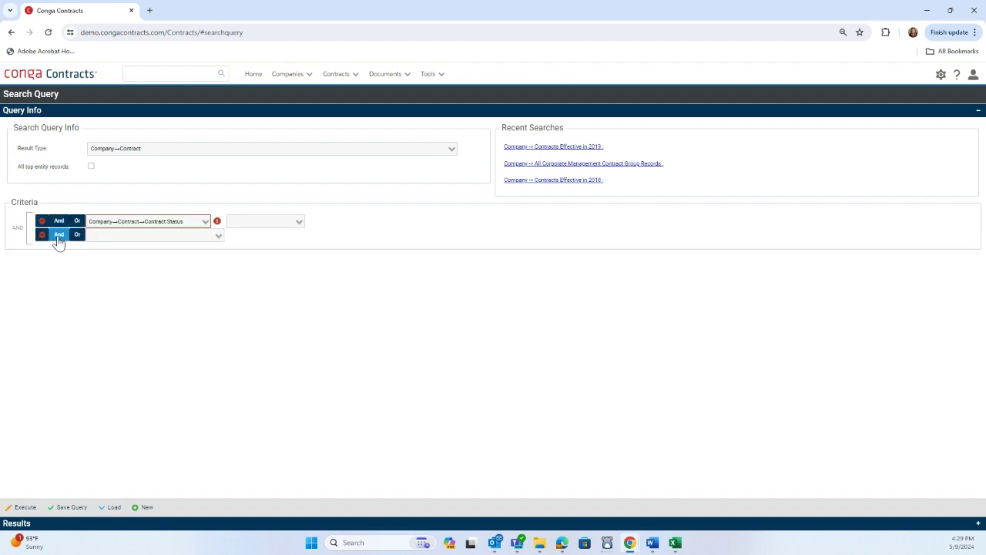
left_click(59, 235)
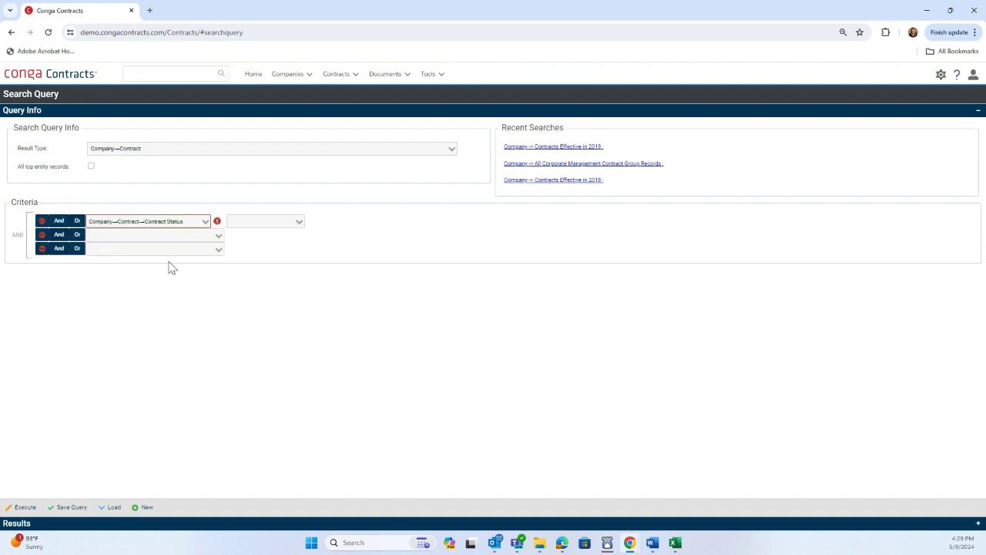
left_click(216, 236)
scroll(177, 358, "down", 5)
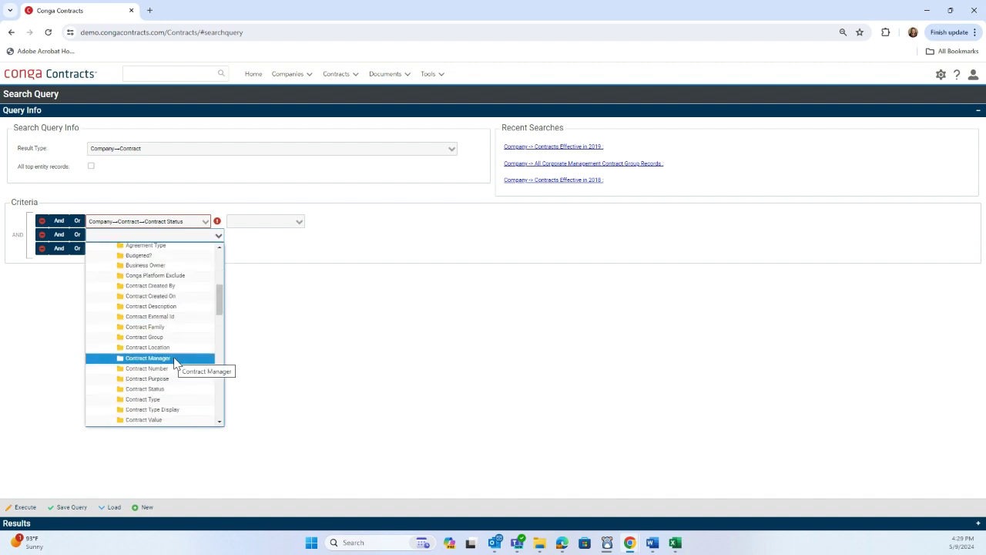
scroll(176, 362, "down", 2)
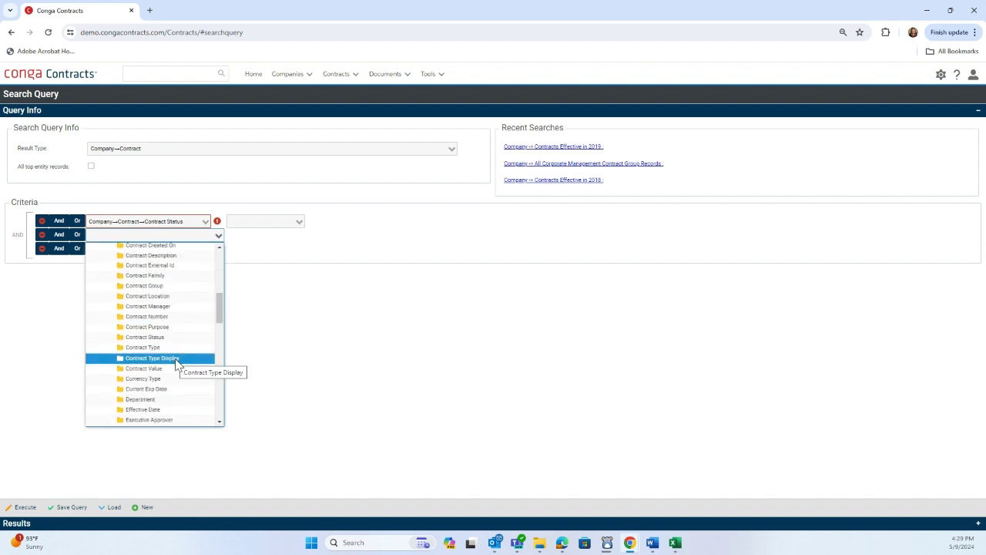
scroll(175, 362, "down", 2)
left_click(155, 358)
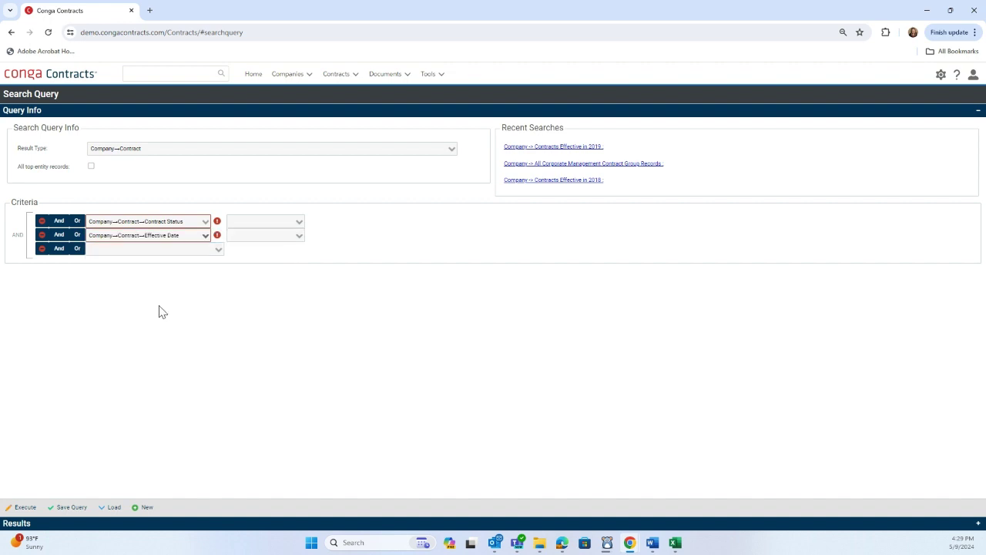
Step: Set the third criterion's field to the contract's Effective Date
left_click(219, 248)
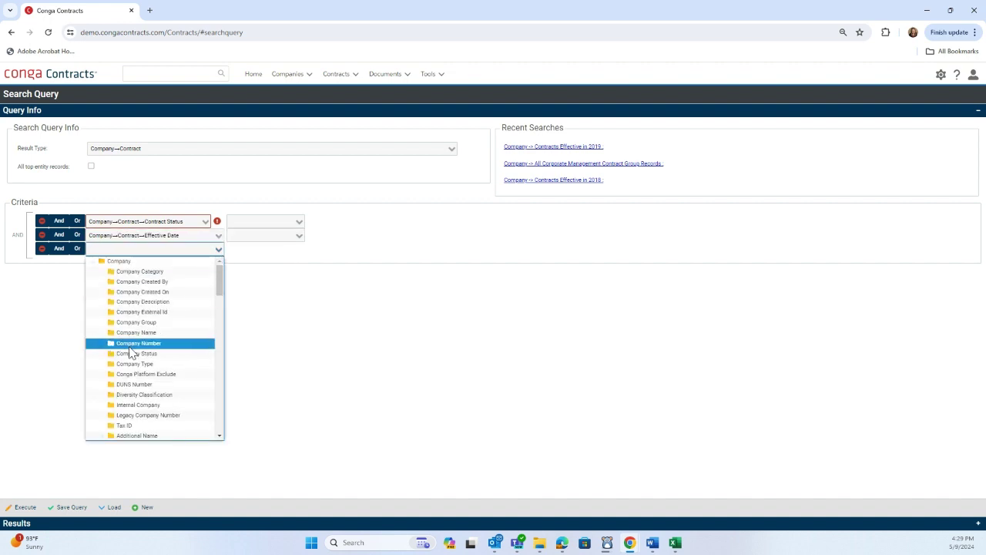
scroll(135, 354, "down", 10)
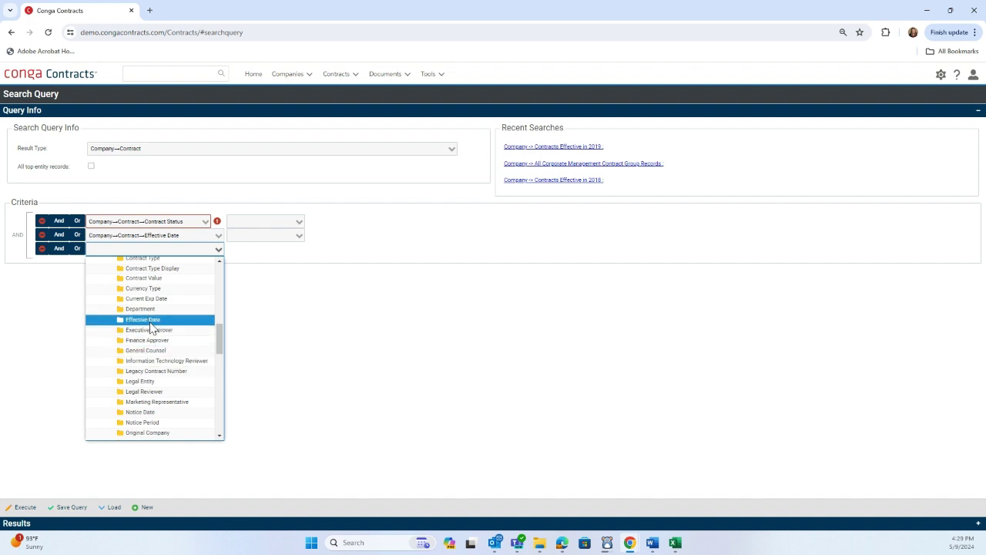
left_click(148, 319)
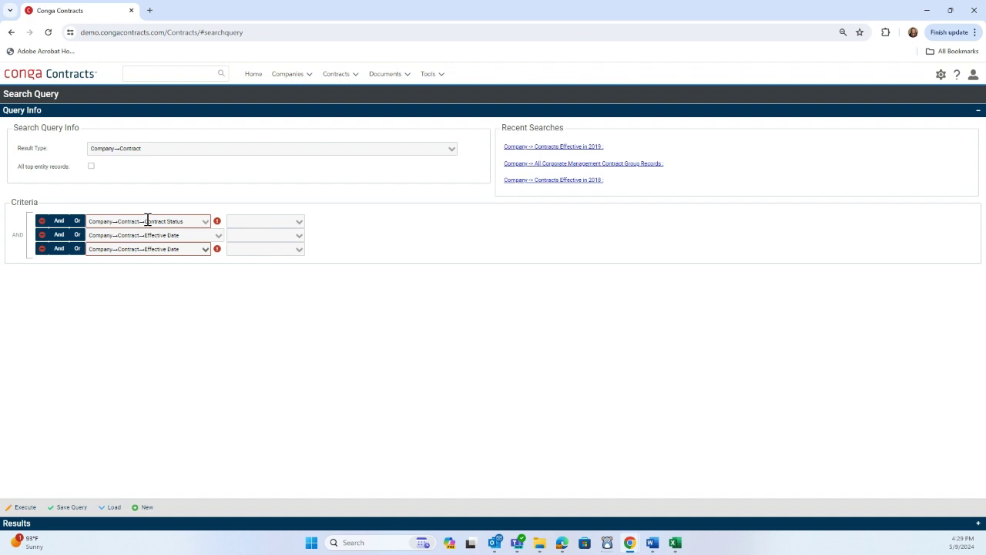
Step: Set the Contract Status criterion to Not In with the value Did Not Pursue
left_click(299, 223)
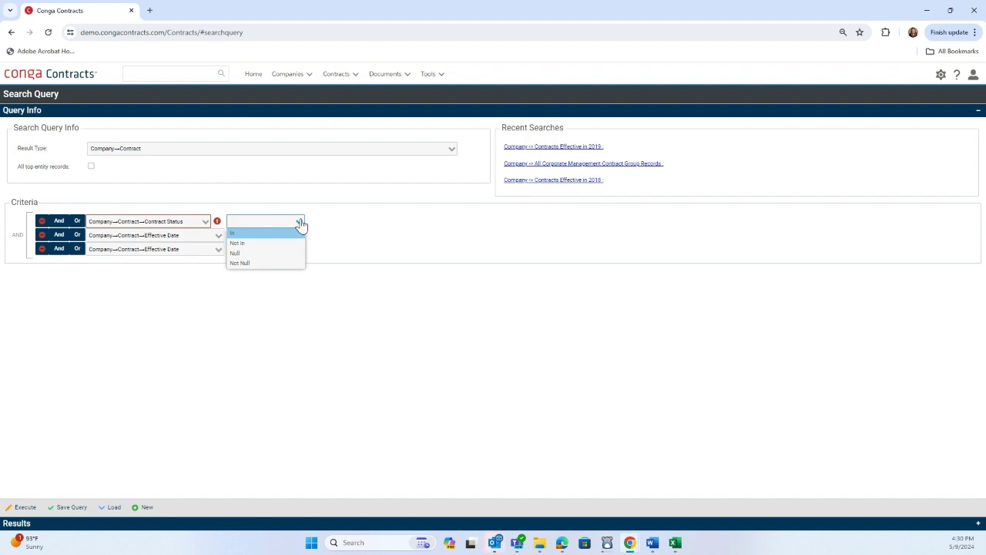
left_click(243, 245)
left_click(485, 222)
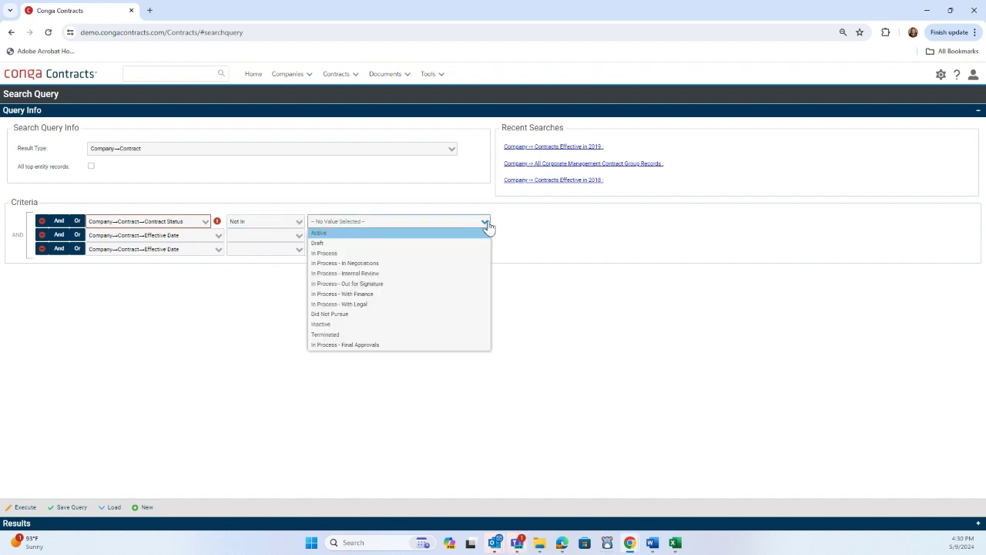
left_click(385, 315)
left_click(238, 326)
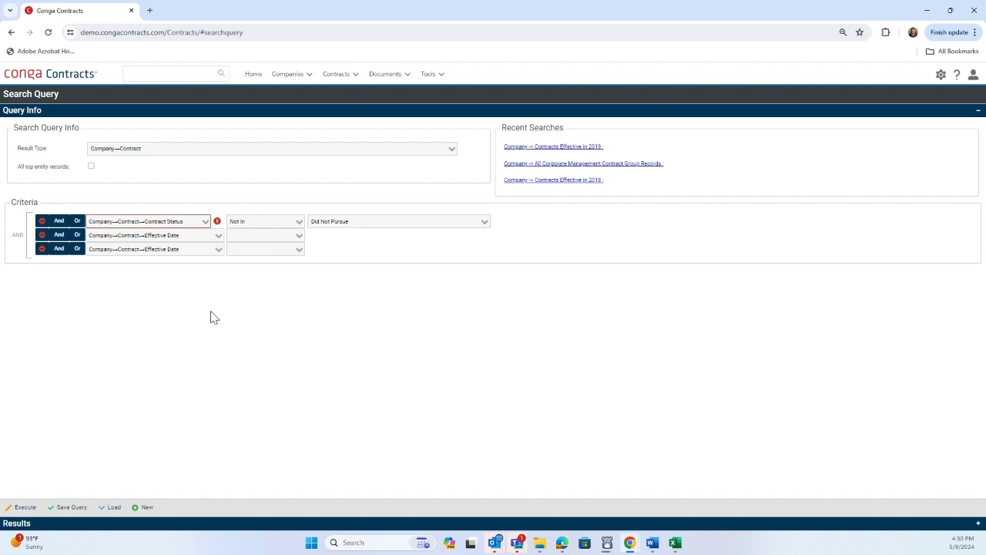
Step: Set the first Effective Date criterion to After 12/31/2019
left_click(299, 237)
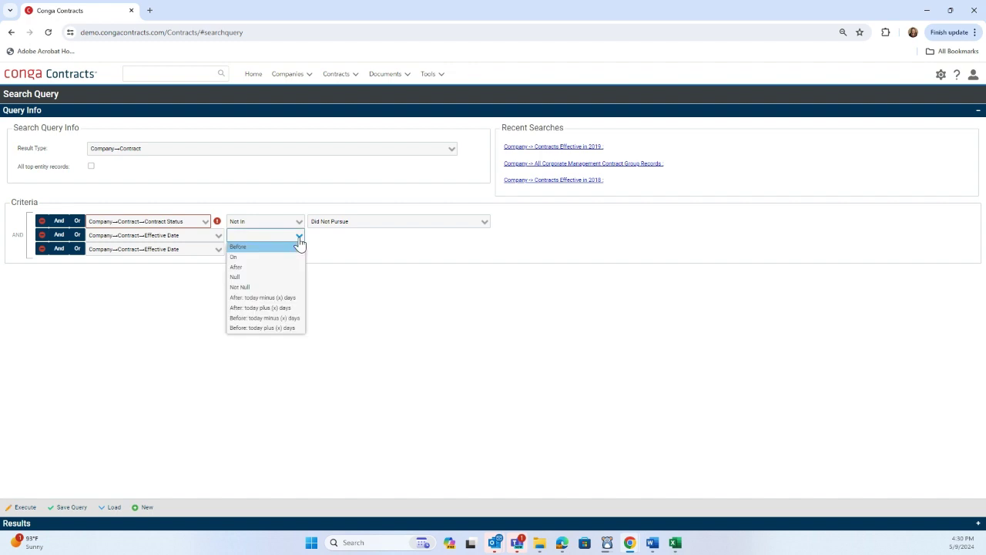
left_click(254, 267)
left_click(400, 236)
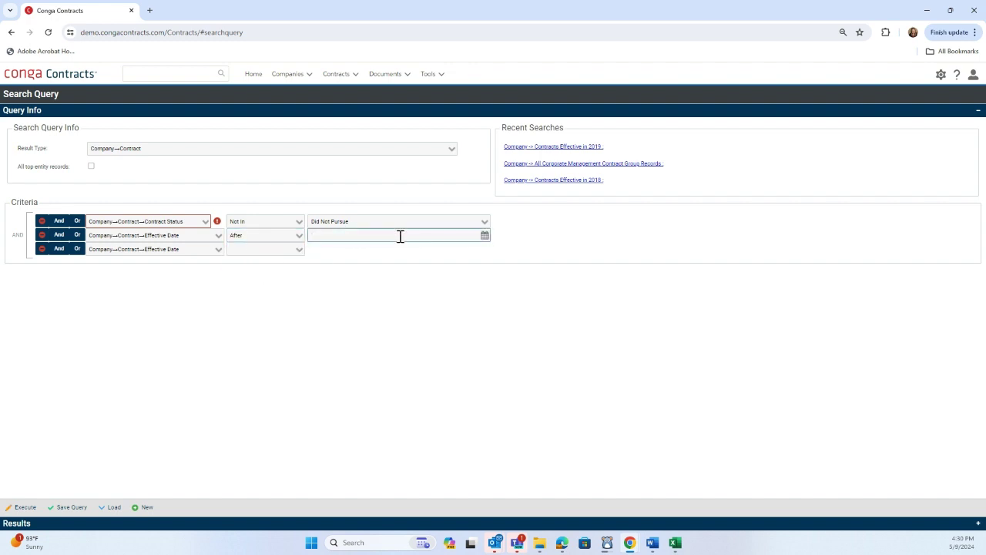
type("12/31/202")
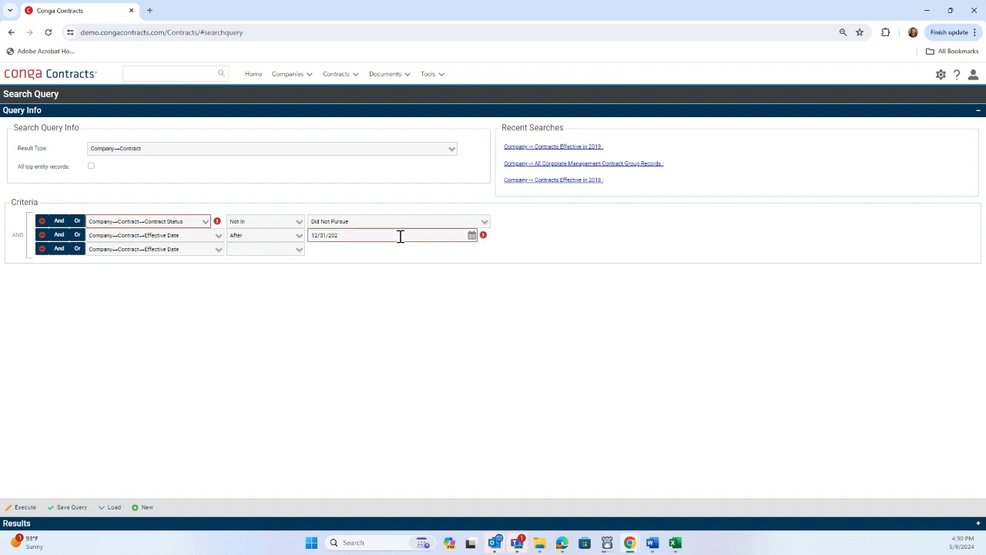
key("BackSpace")
type("19")
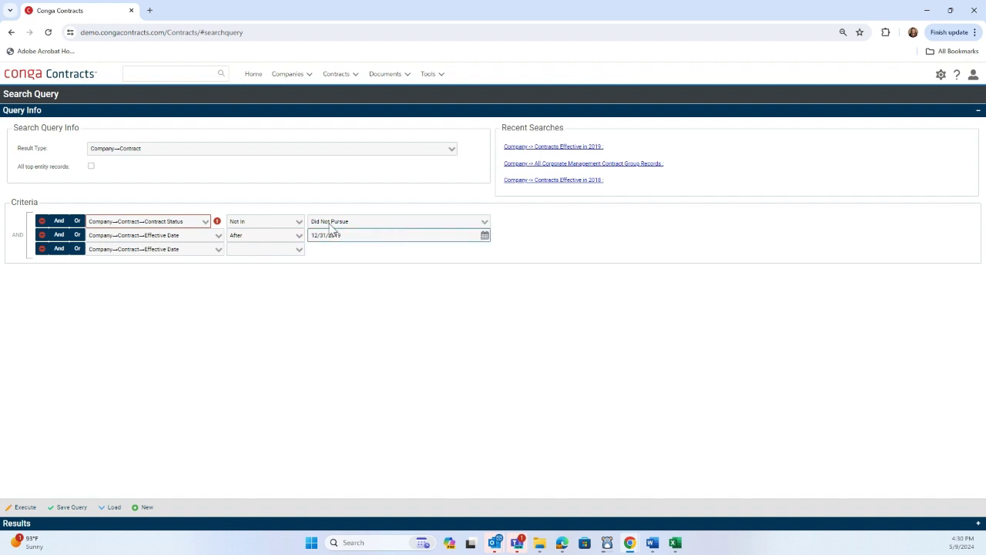
Step: Set the second Effective Date criterion to Before 01/01/2021
left_click(299, 250)
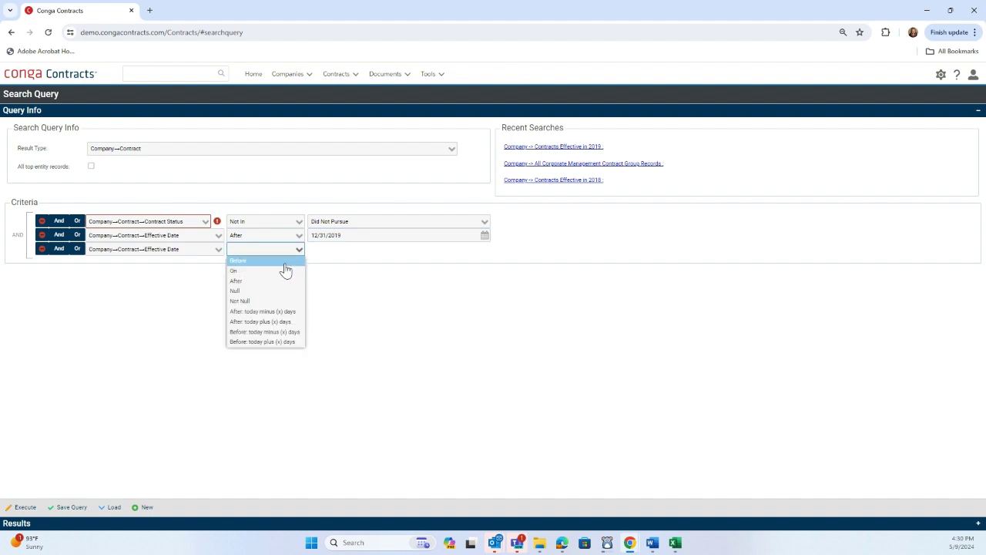
left_click(283, 262)
left_click(334, 247)
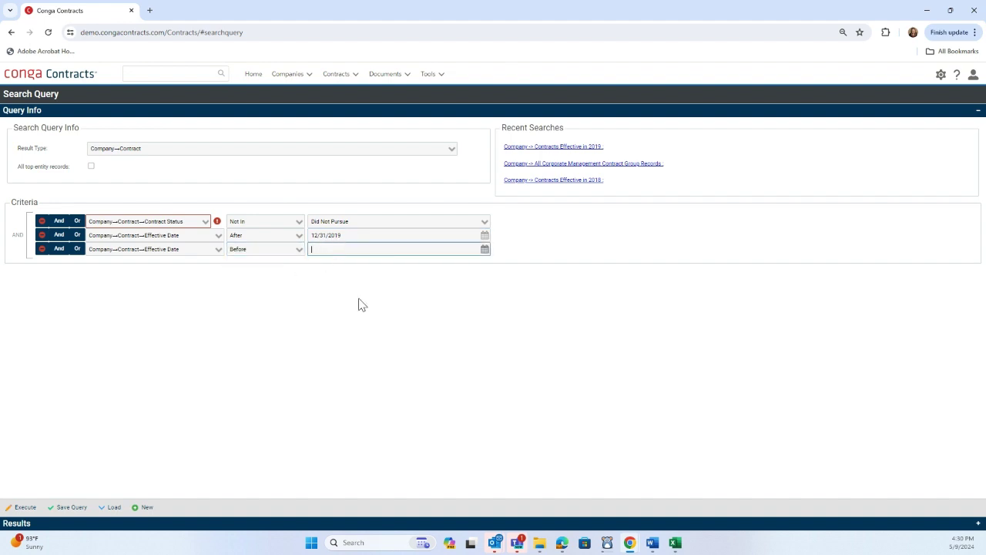
type("01/01/")
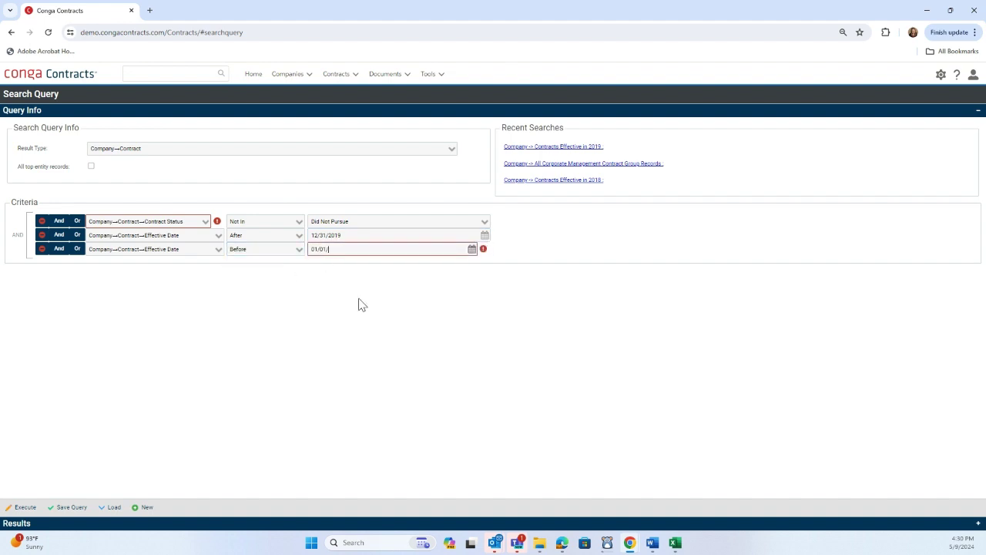
type("2021")
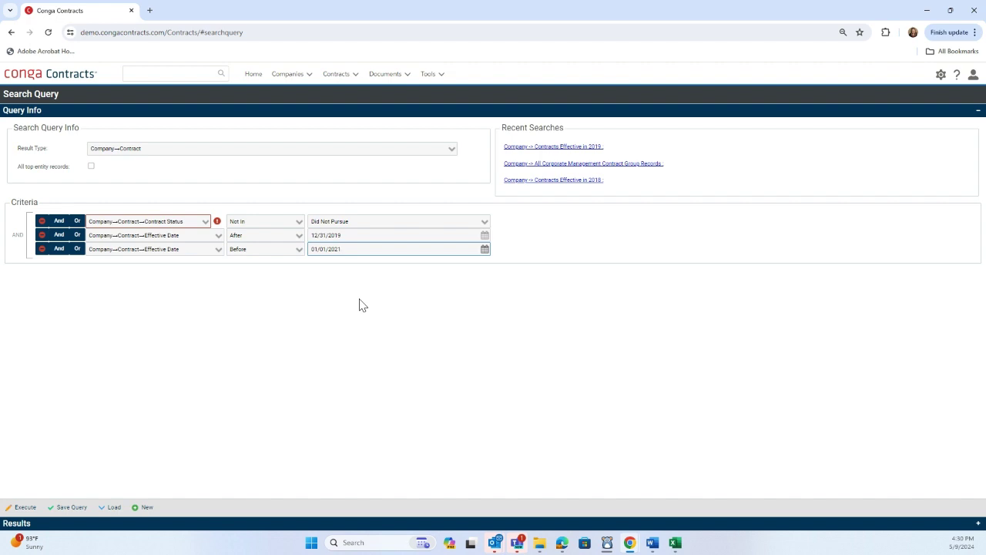
Step: Save the search query under the filter name All Contracts Effective Within 2020
left_click(69, 508)
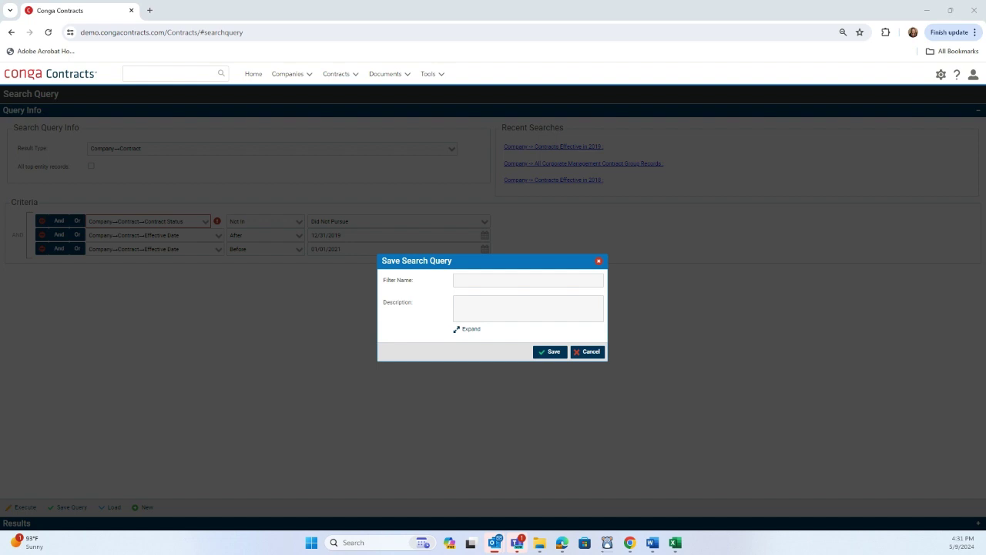
left_click(487, 280)
type("All Contracts Effective Within 2020")
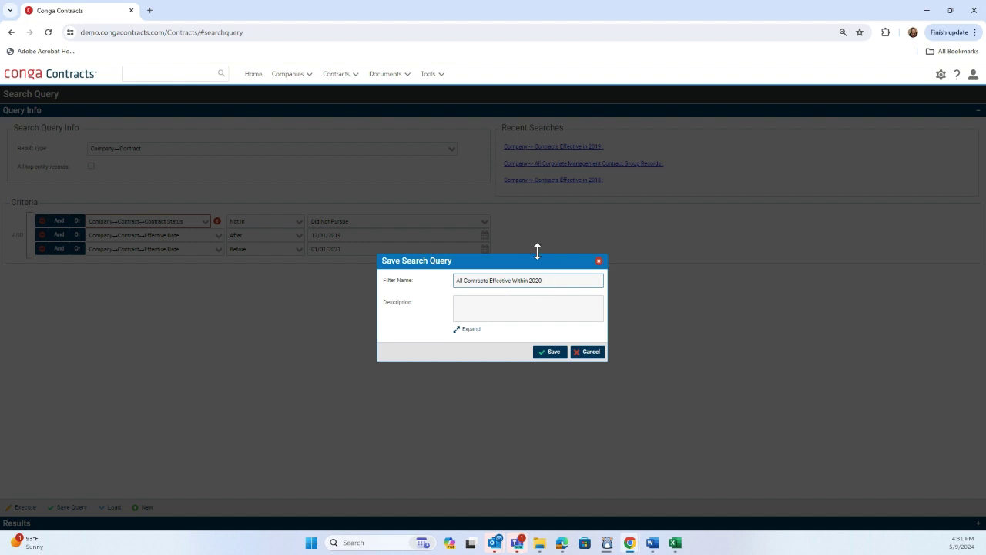
left_click(555, 356)
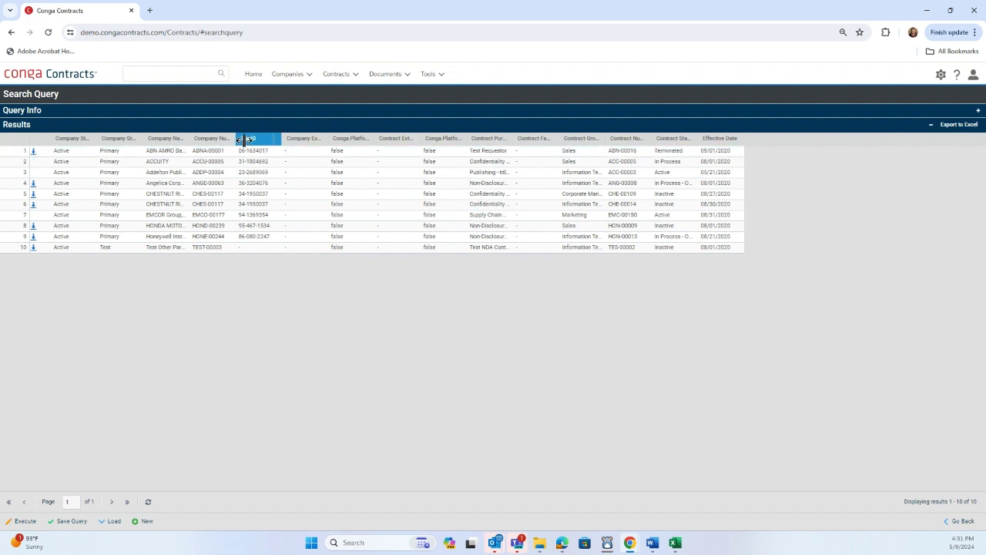
Step: Add the Legal Entity column to the search results
left_click(278, 142)
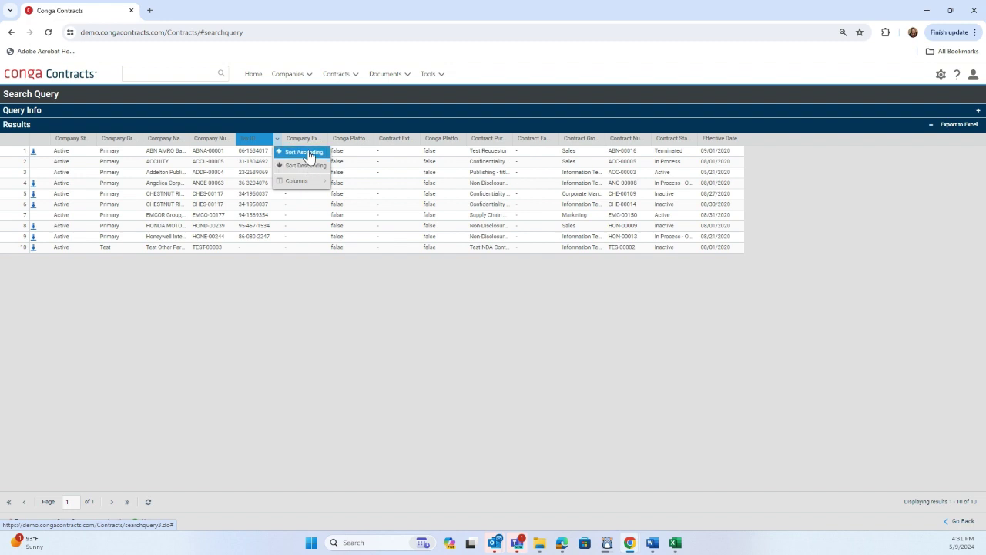
mouse_move(290, 187)
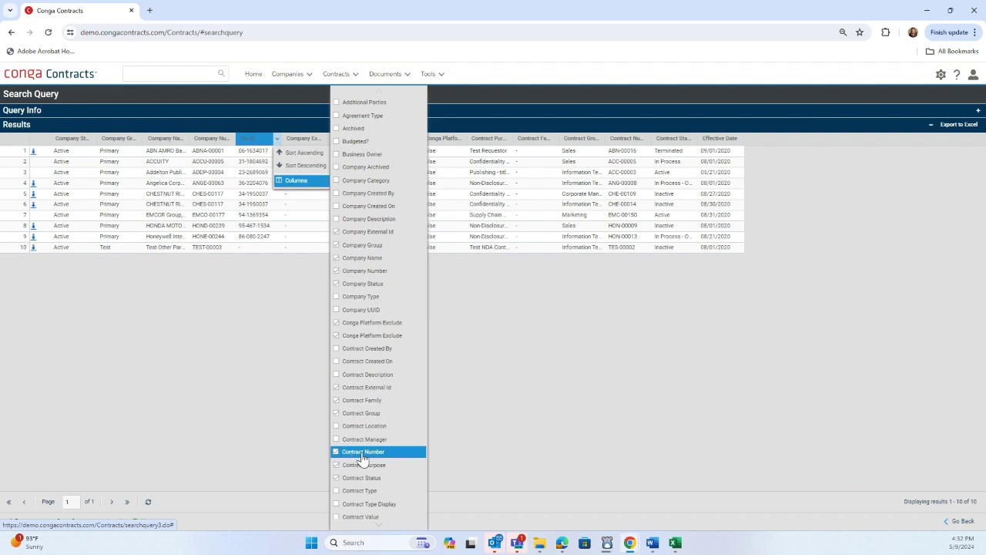
scroll(358, 450, "down", 5)
scroll(369, 445, "down", 2)
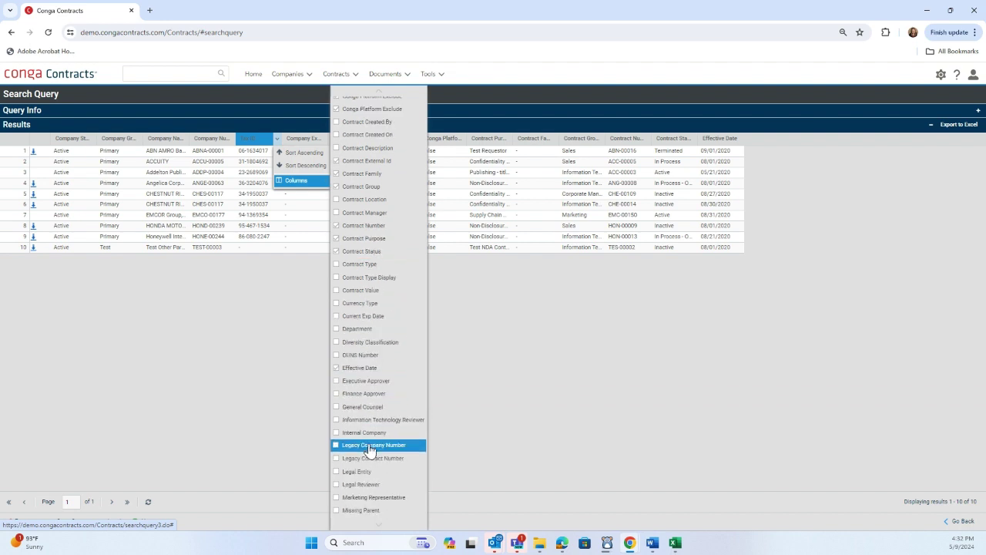
left_click(336, 471)
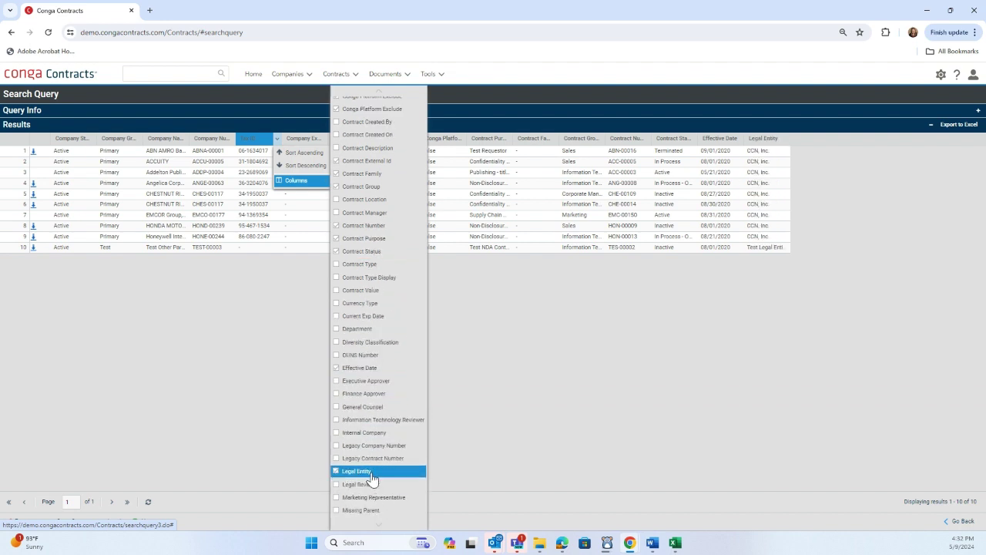
Step: Add the Agreement Type and Contract Type columns to the search results
scroll(371, 381, "up", 2)
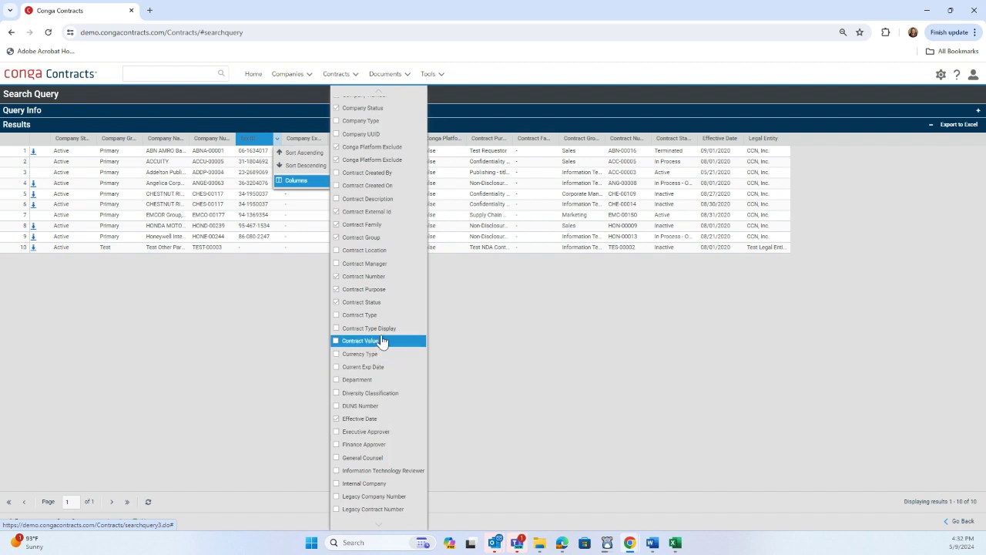
scroll(377, 347, "up", 3)
scroll(384, 341, "down", 1)
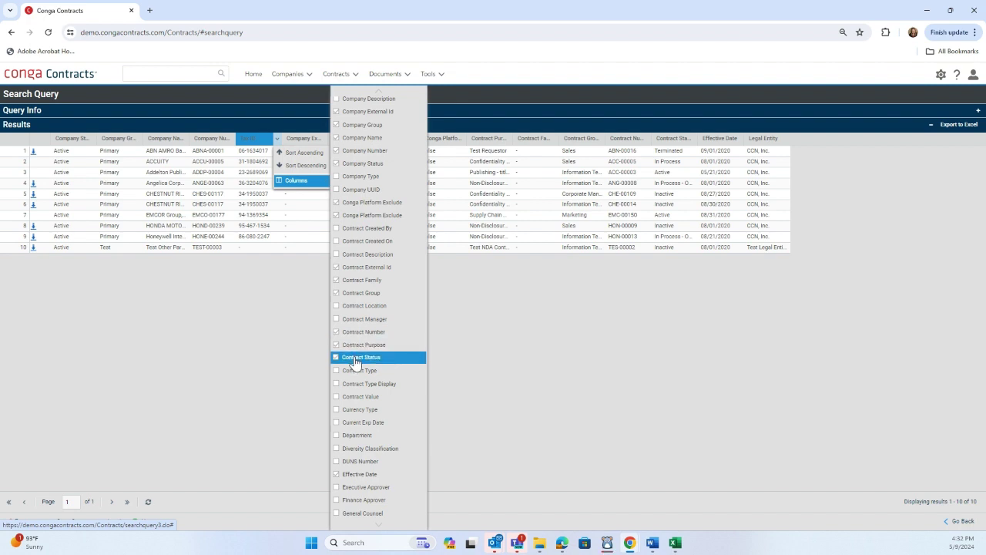
scroll(356, 362, "up", 3)
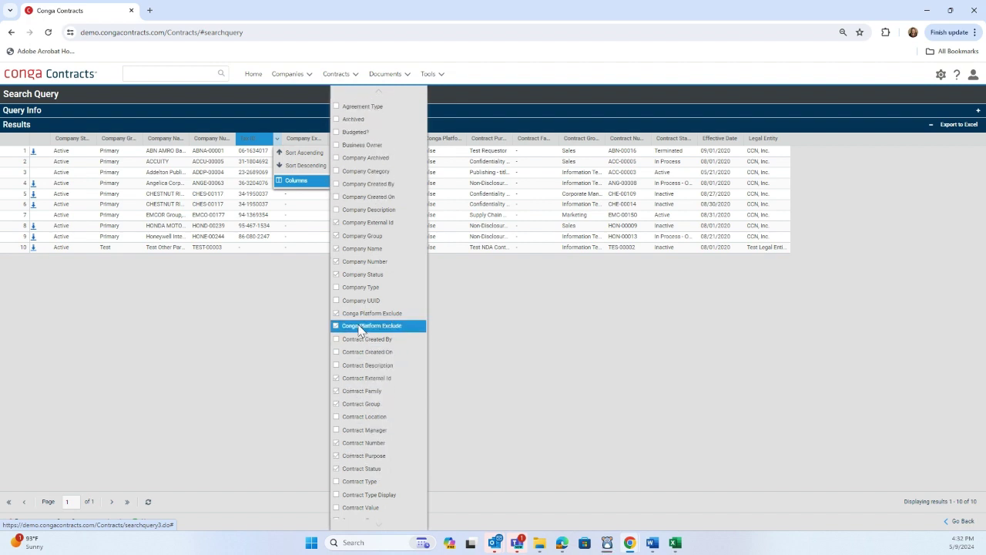
left_click(336, 116)
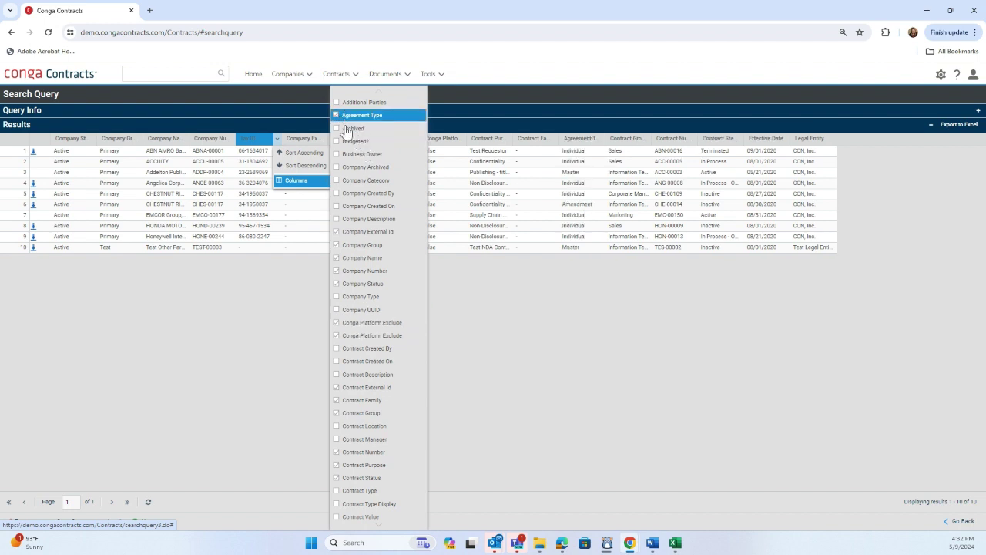
left_click(335, 491)
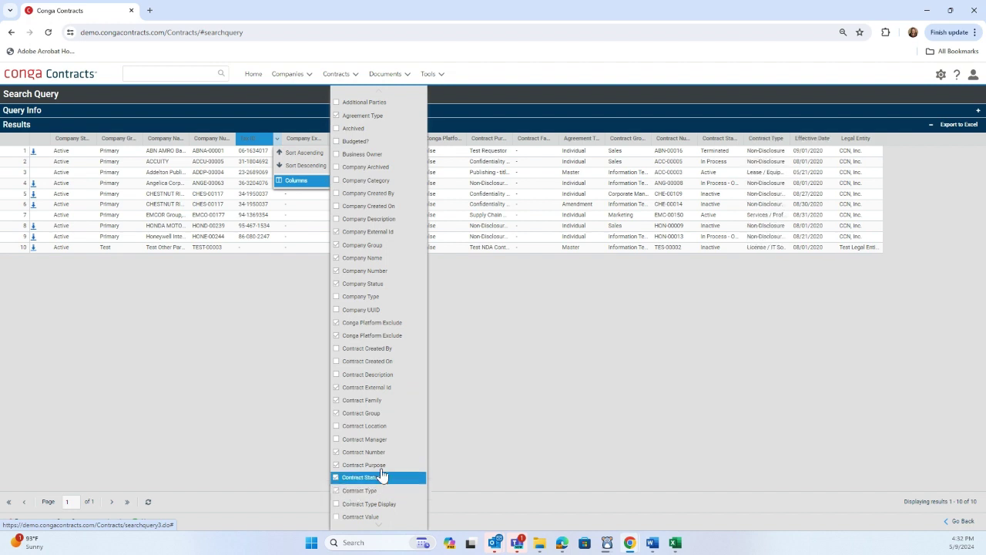
Step: Add the Current Exp Date column to the search results and close the column list
scroll(378, 471, "down", 5)
scroll(386, 471, "down", 2)
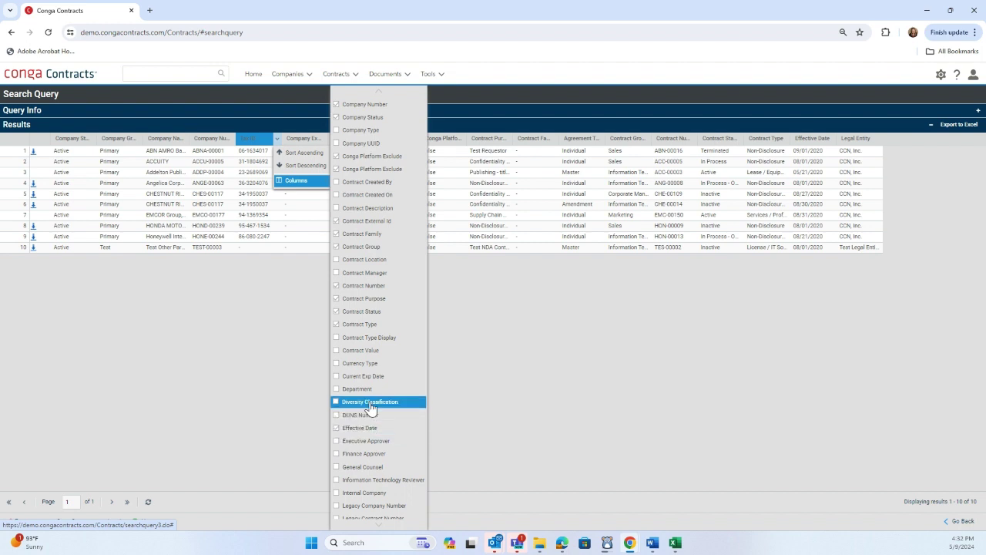
scroll(369, 404, "up", 2)
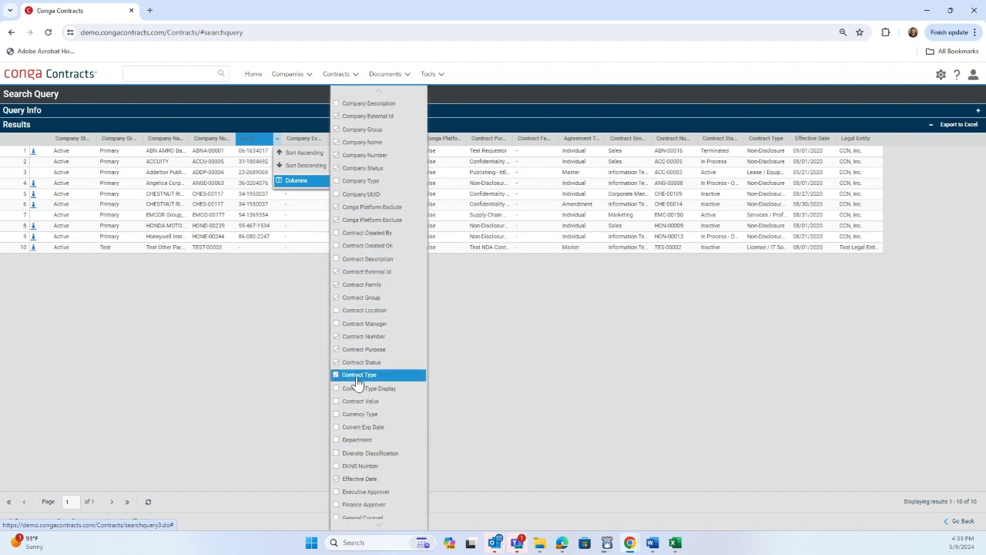
left_click(341, 426)
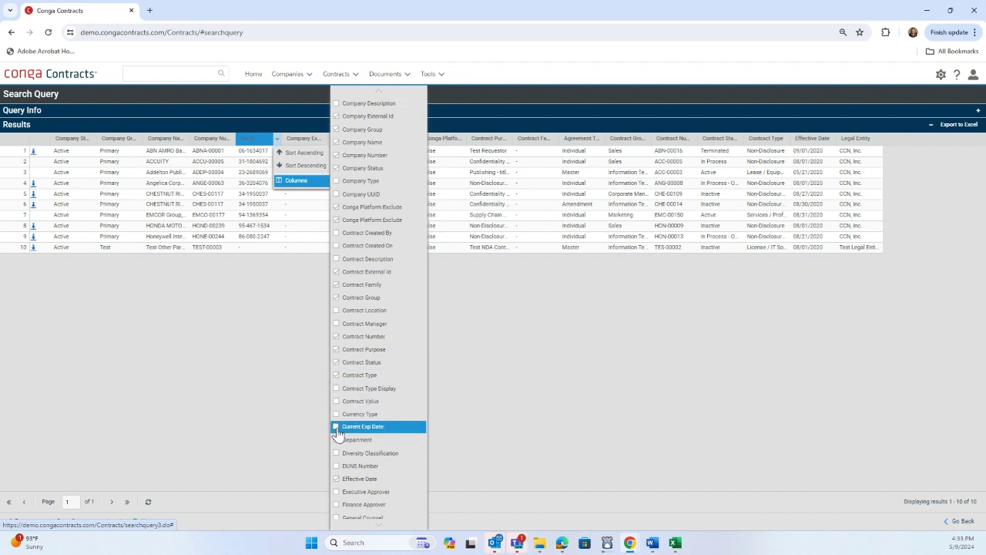
left_click(507, 422)
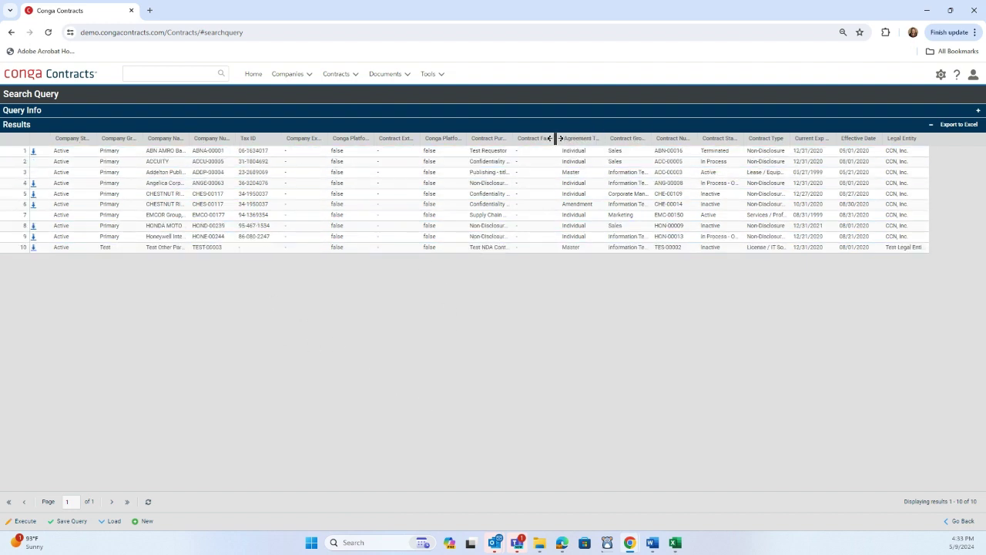
Step: Remove the Company External Id, Company Group, Company Number and Company Status columns from the results
left_click(416, 141)
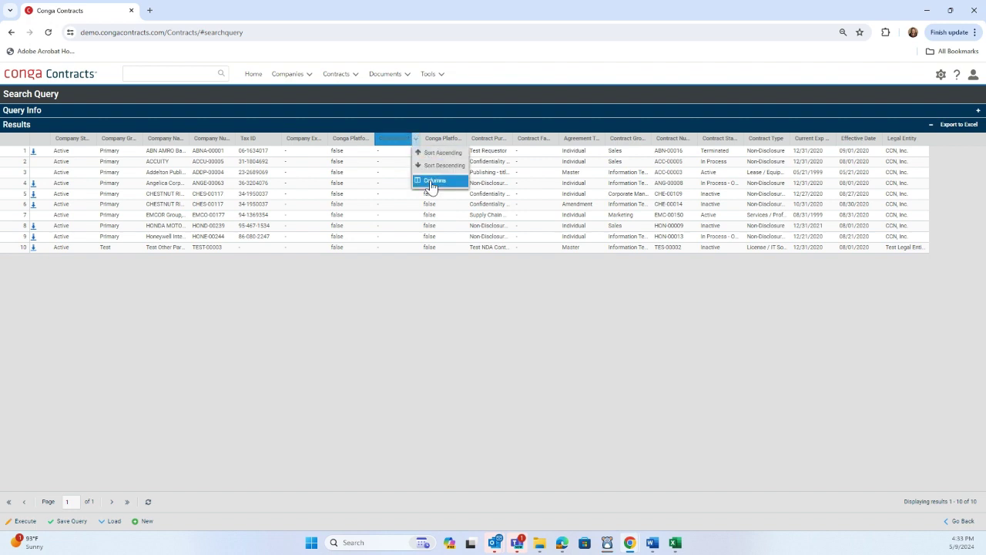
mouse_move(429, 183)
scroll(508, 207, "up", 3)
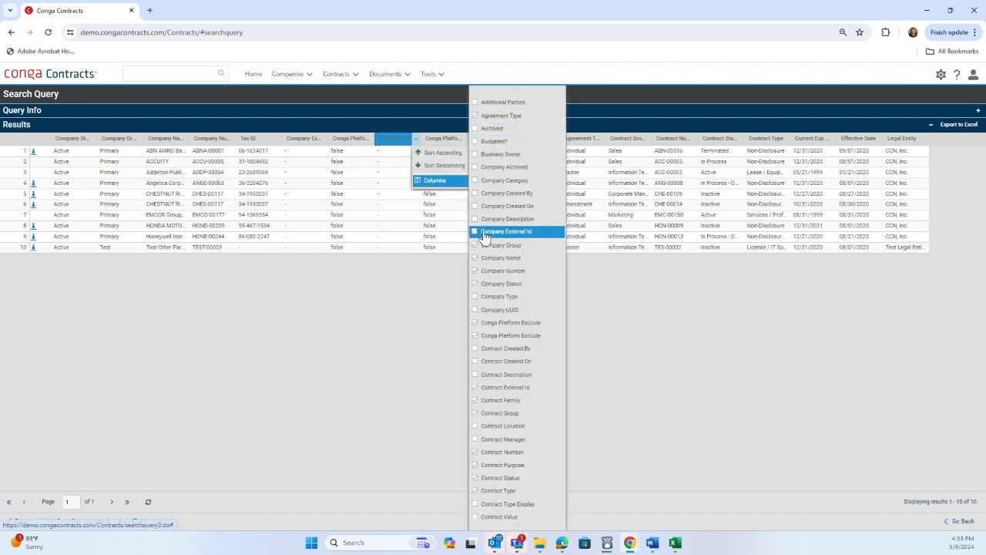
left_click(476, 232)
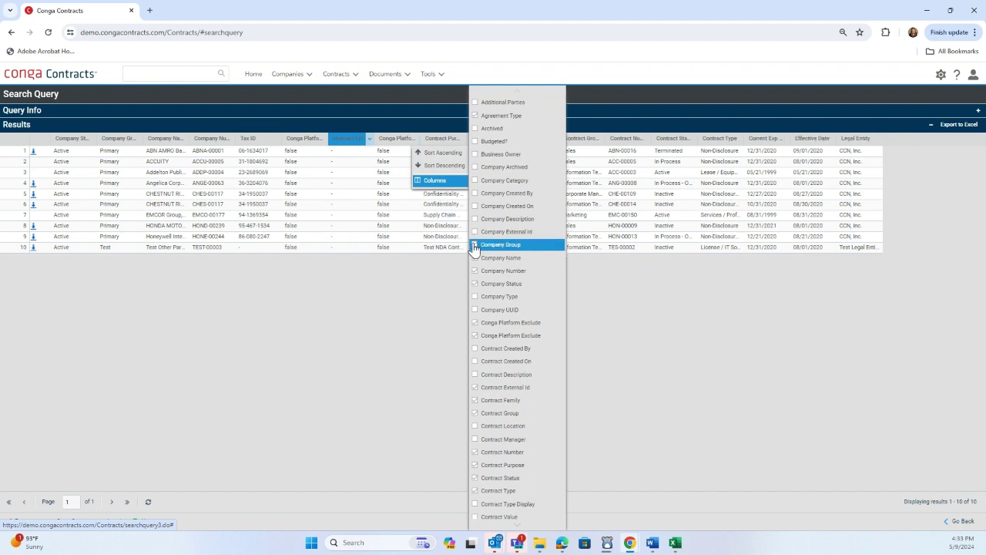
left_click(475, 245)
left_click(475, 271)
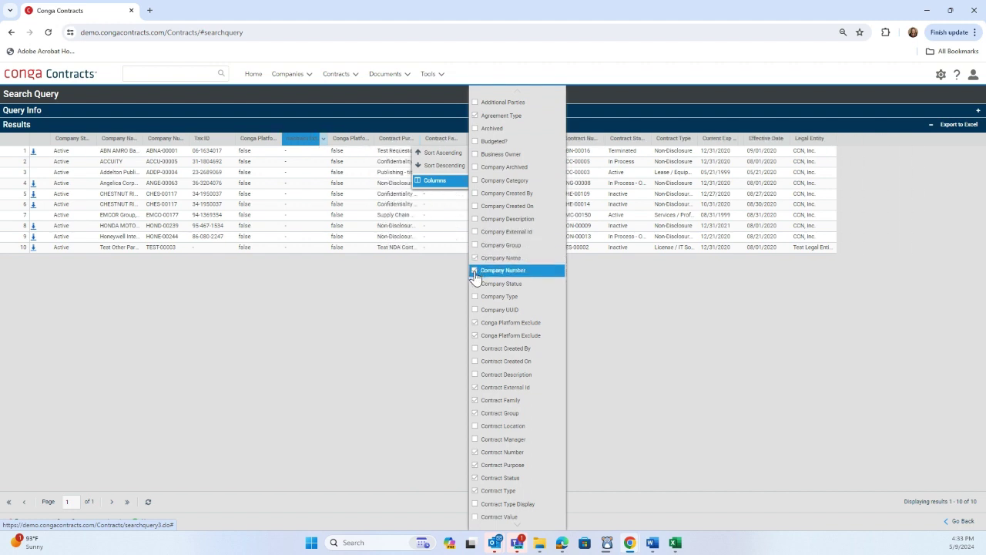
left_click(476, 283)
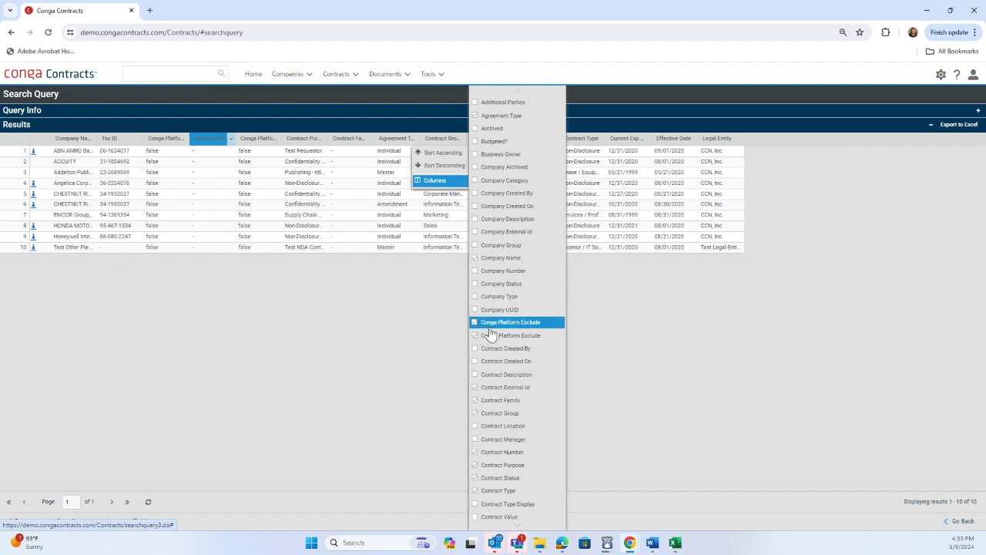
Step: Remove both Conga Platform Exclude columns and the Contract External Id column from the results
left_click(527, 322)
left_click(519, 335)
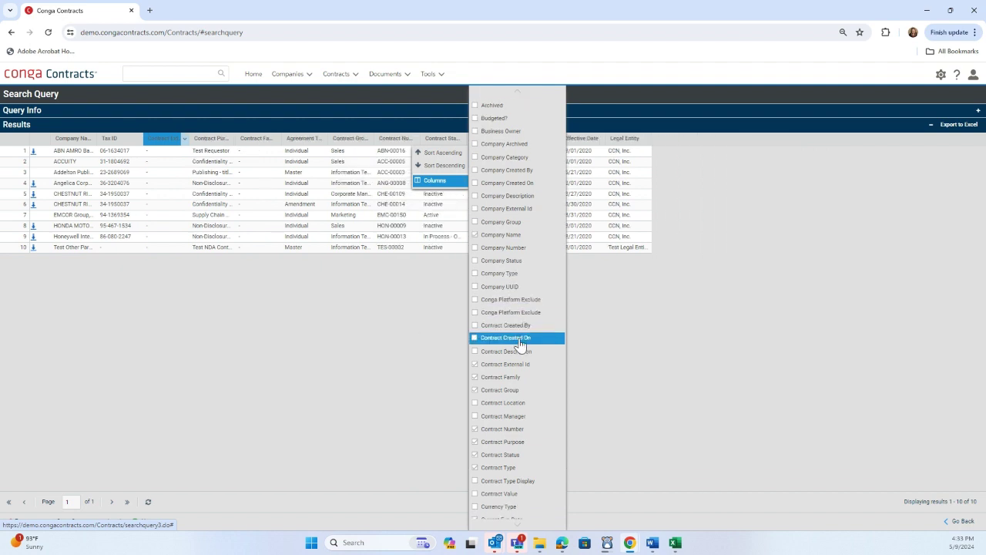
left_click(474, 364)
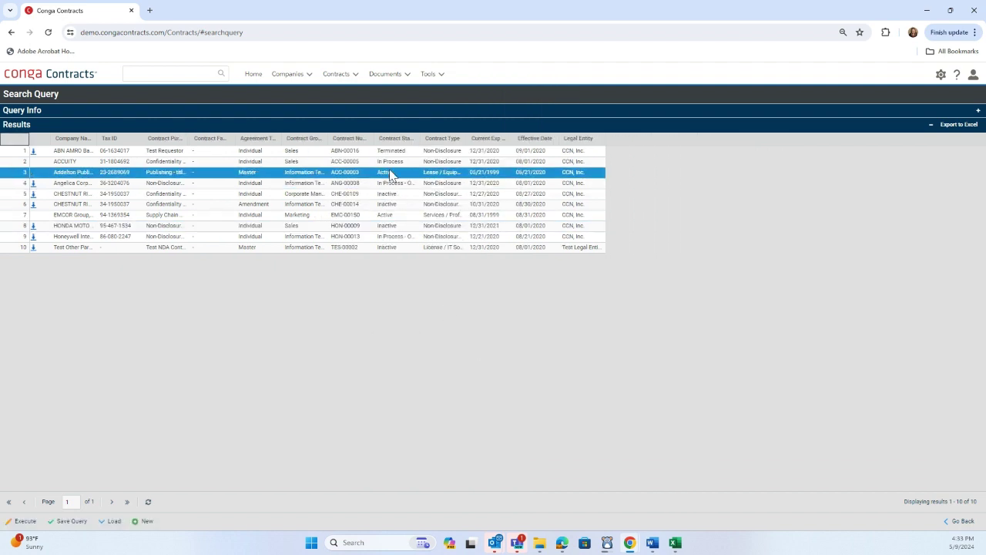
Step: Remove the Contract Family and Contract Purpose columns from the results
left_click(369, 139)
mouse_move(378, 182)
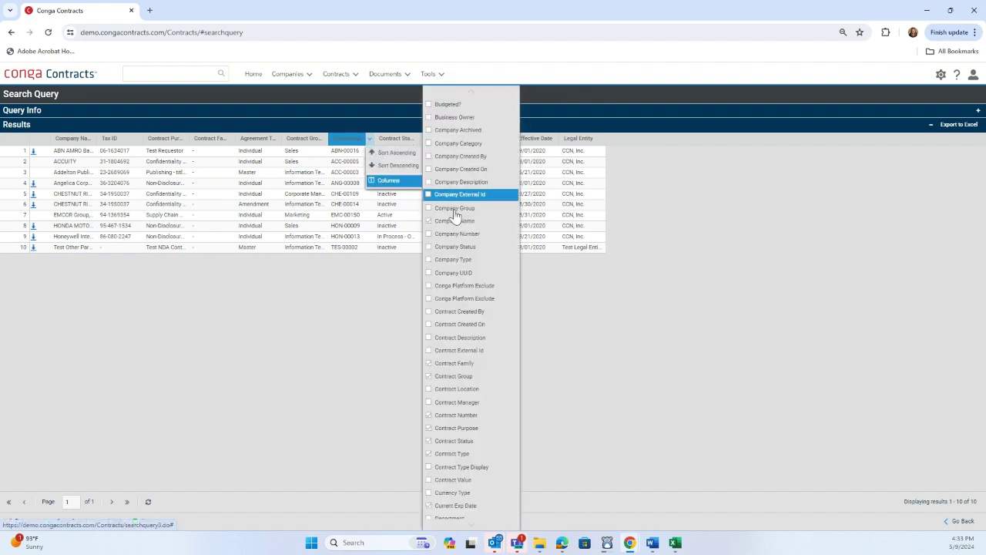
left_click(429, 367)
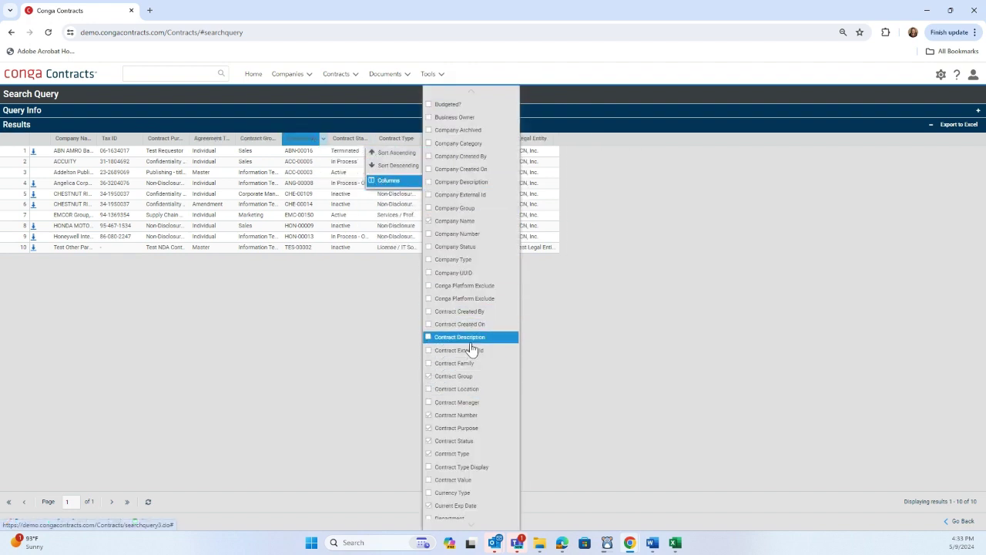
scroll(471, 346, "down", 4)
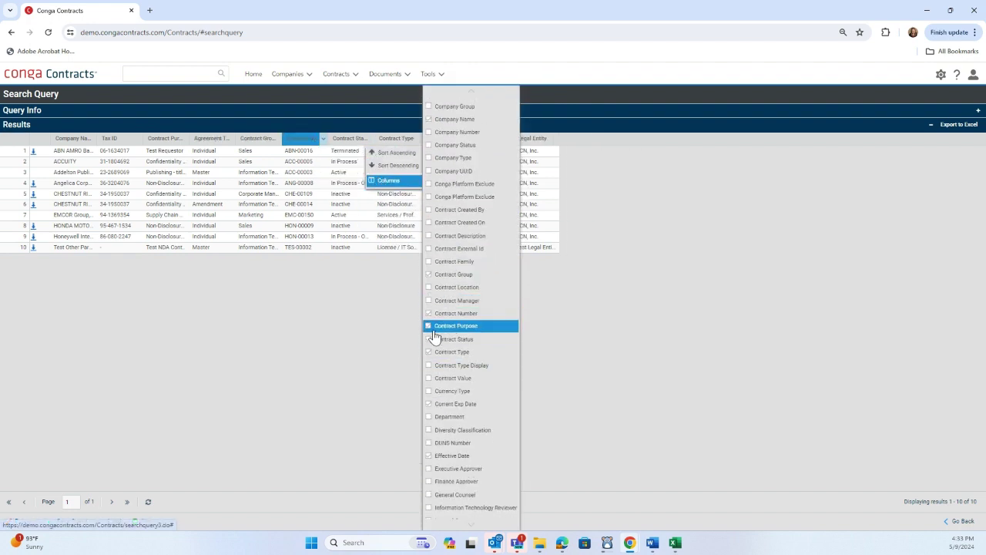
scroll(437, 324, "down", 2)
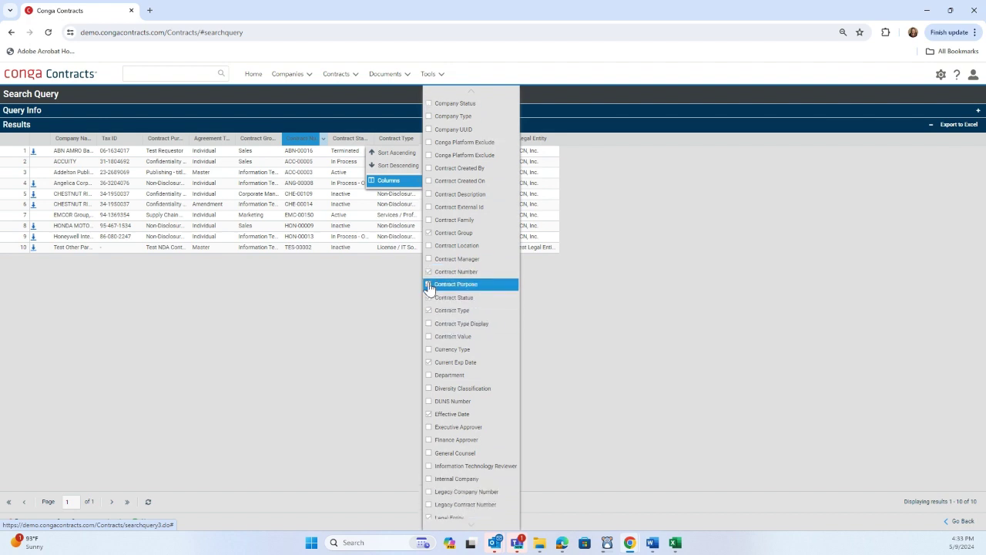
left_click(429, 284)
Step: Remove the Tax ID column from the results and close the column list
scroll(432, 308, "down", 2)
scroll(431, 331, "down", 5)
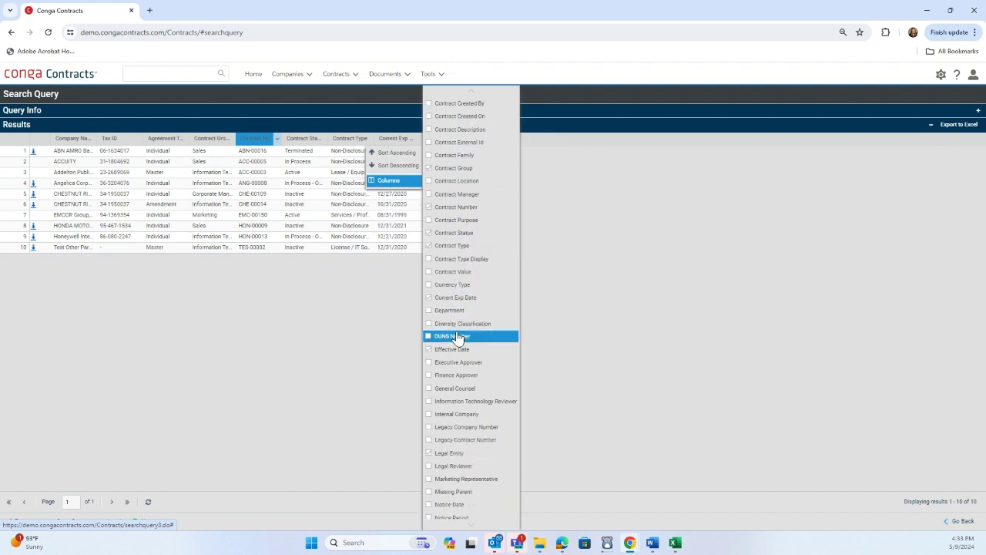
scroll(472, 281, "down", 6)
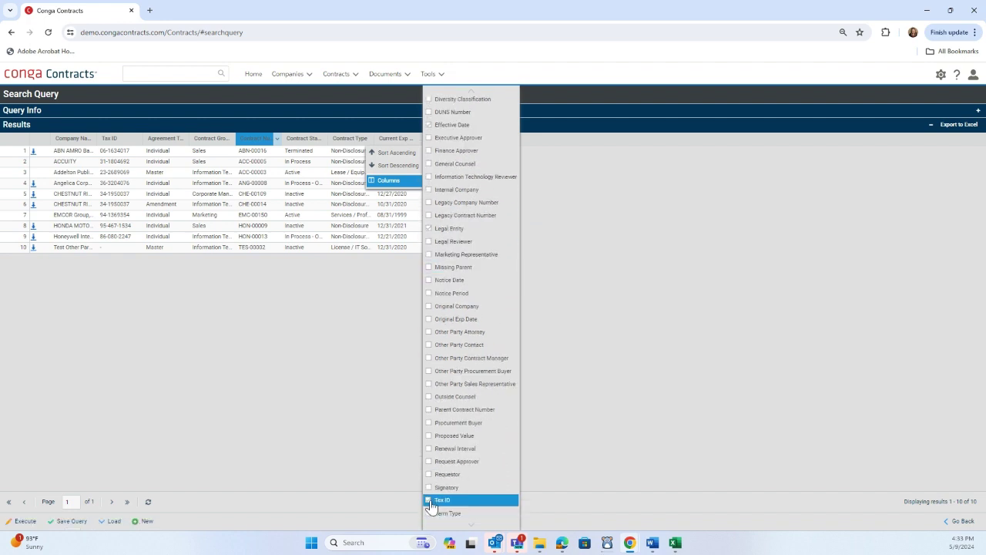
left_click(429, 500)
left_click(329, 436)
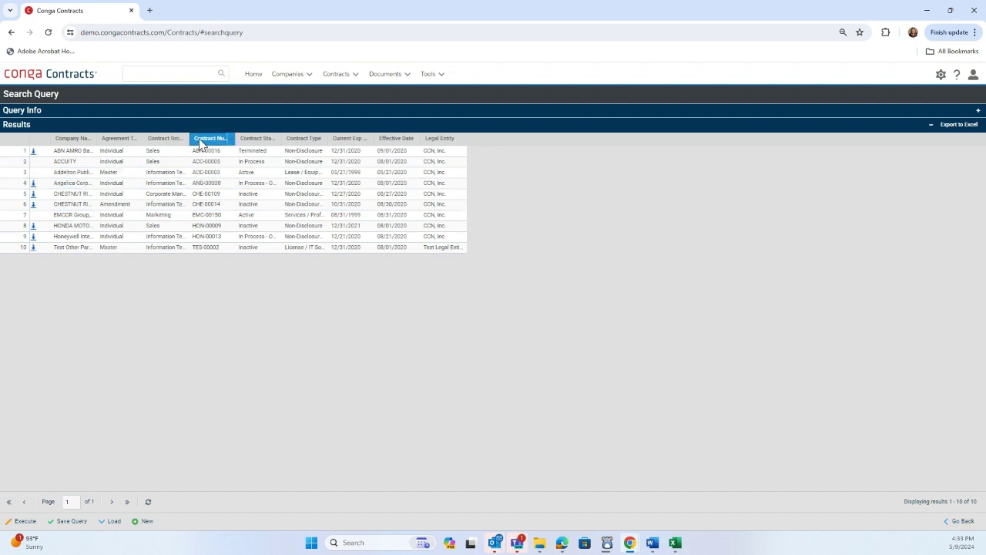
Step: Arrange the first result columns as Contract Number, Legal Entity and Company Name, widening them to fit their contents
left_click_drag(200, 143, 236, 135)
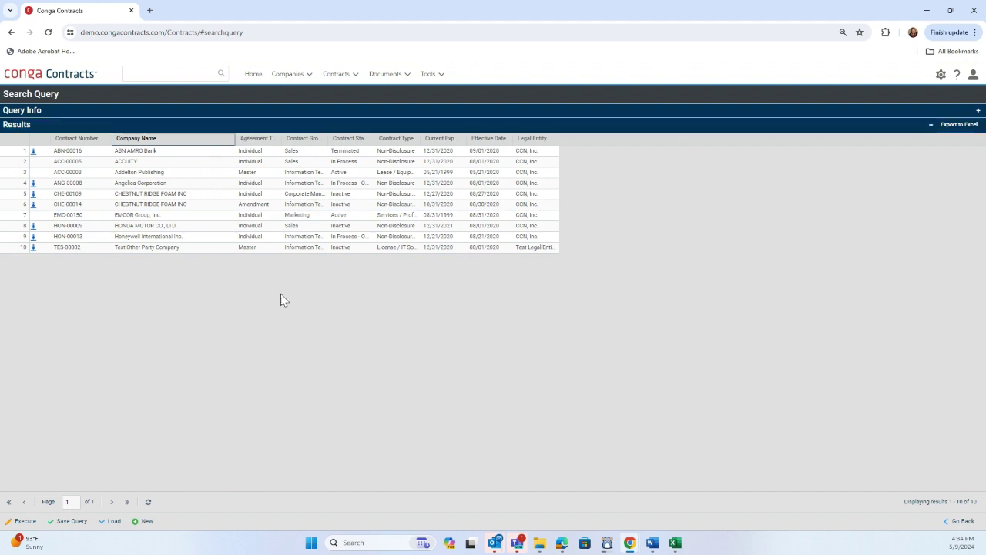
left_click_drag(532, 139, 181, 139)
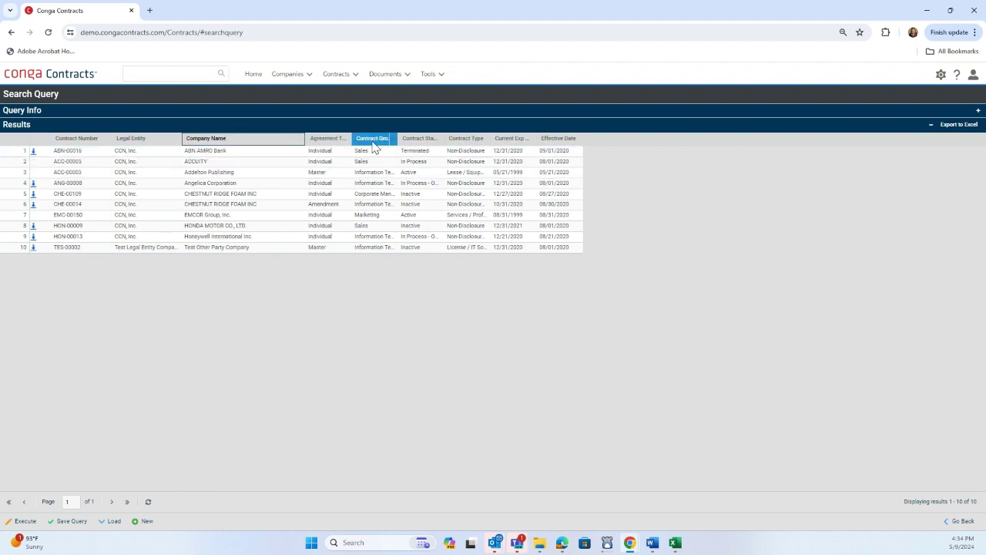
Step: Move the Contract Group and Contract Status columns before Agreement Type, and Effective Date before Current Exp Date
left_click_drag(374, 140, 307, 137)
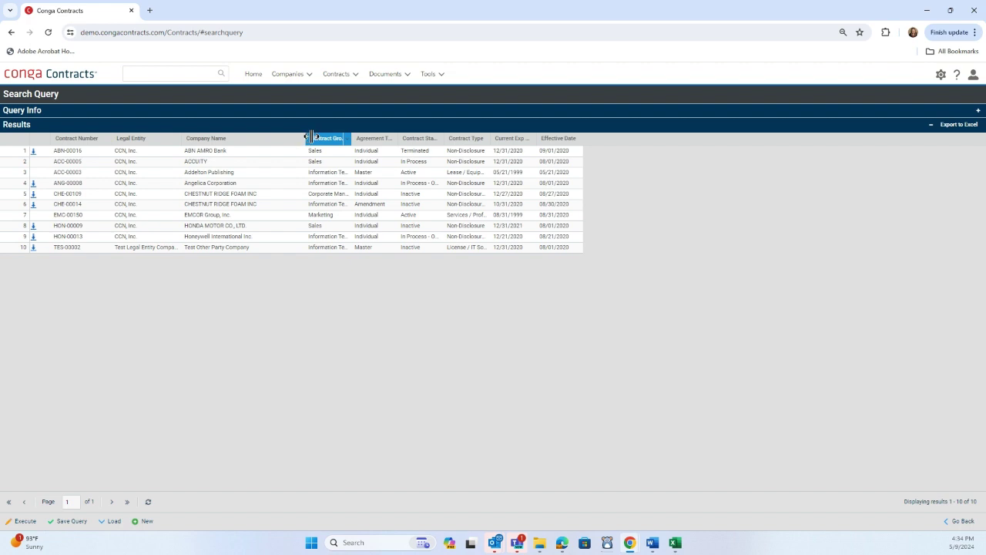
left_click_drag(420, 140, 361, 142)
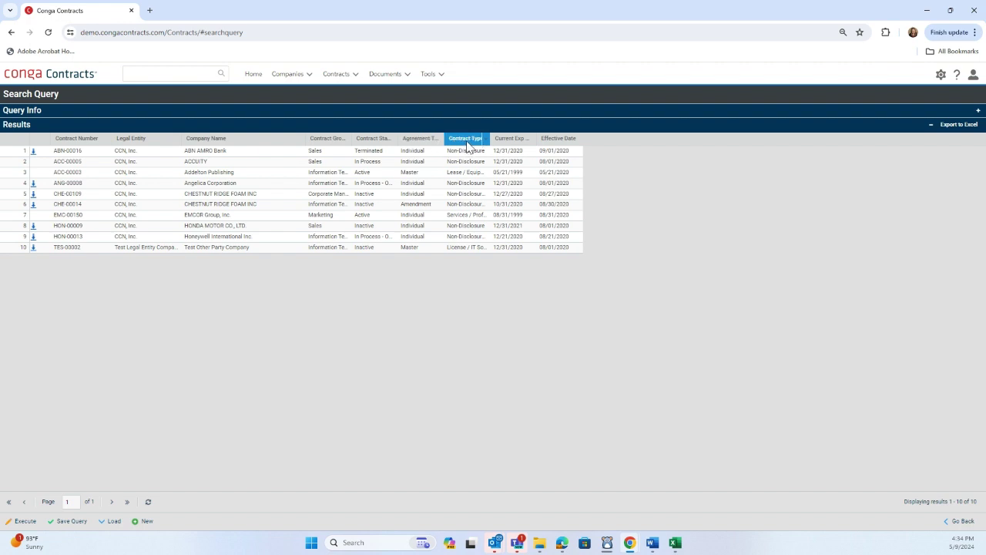
mouse_move(554, 141)
left_mouse_down()
mouse_move(510, 148)
mouse_move(553, 140)
left_mouse_up()
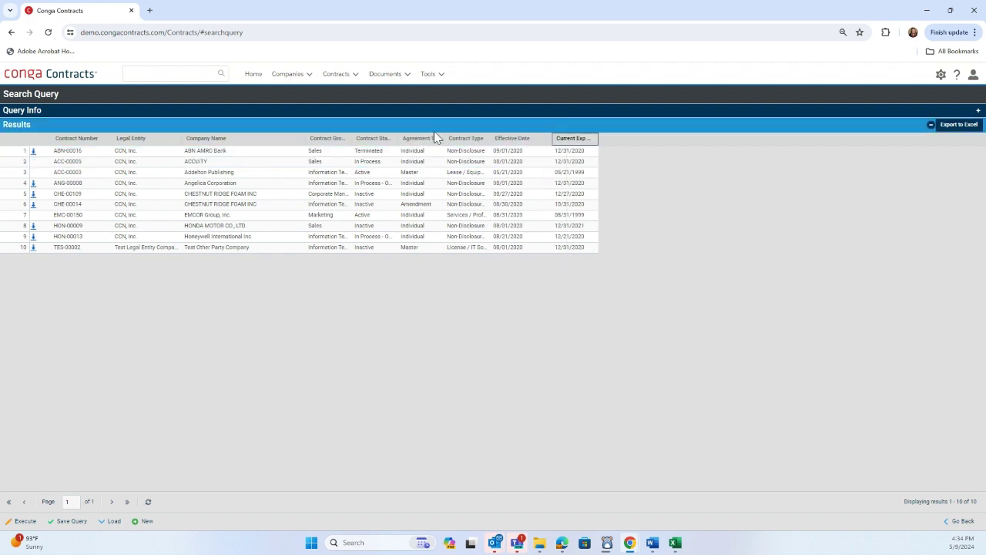
Step: Widen the Agreement Type, Contract Status, Contract Group and Legal Entity columns and save the query as All Contracts Effective Within 2020
left_click_drag(445, 138, 471, 138)
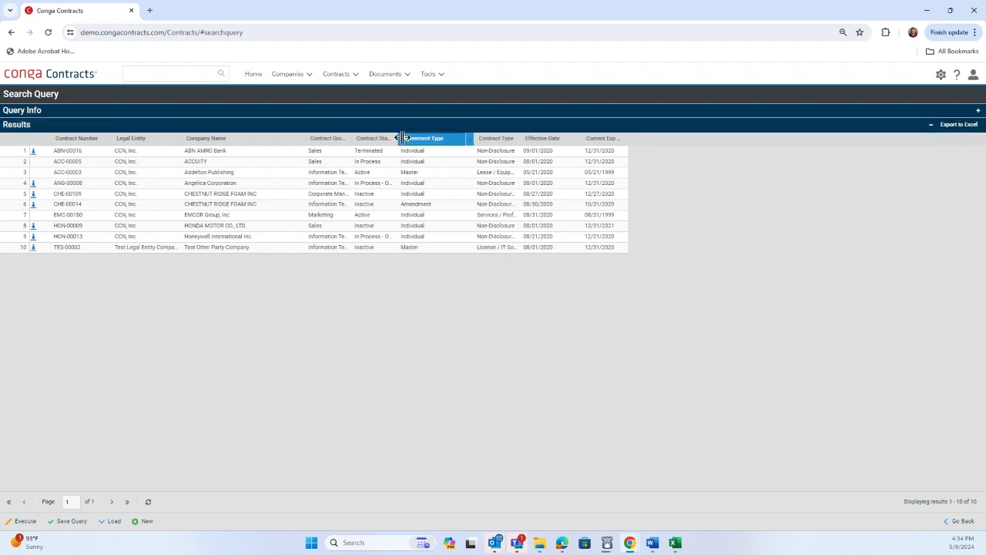
left_click_drag(394, 137, 446, 138)
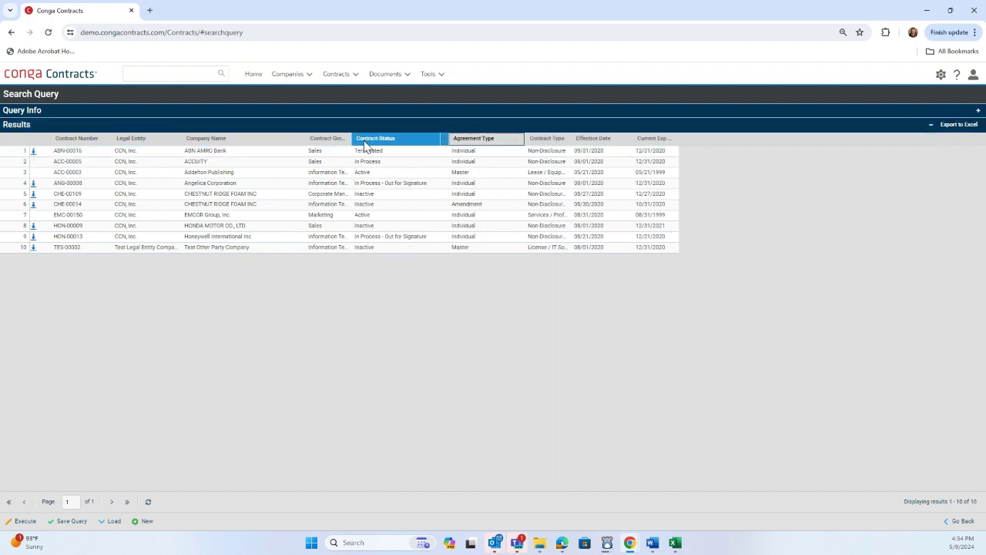
left_click_drag(352, 134, 414, 134)
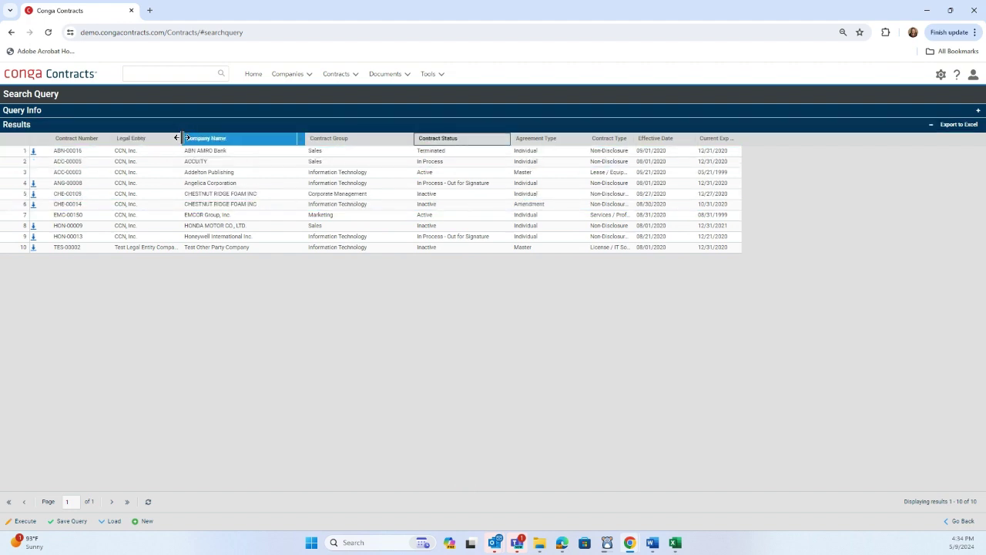
left_click_drag(184, 138, 205, 138)
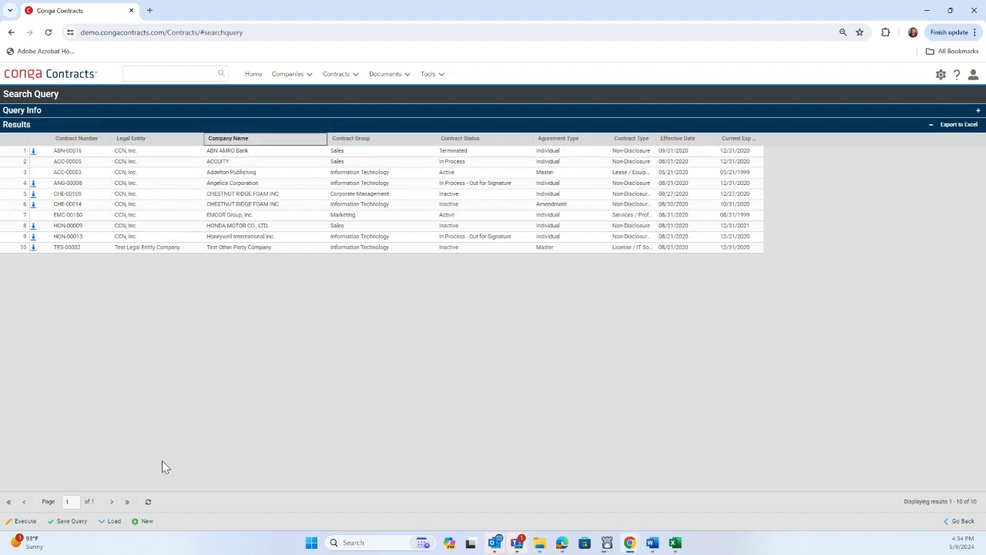
left_click(69, 521)
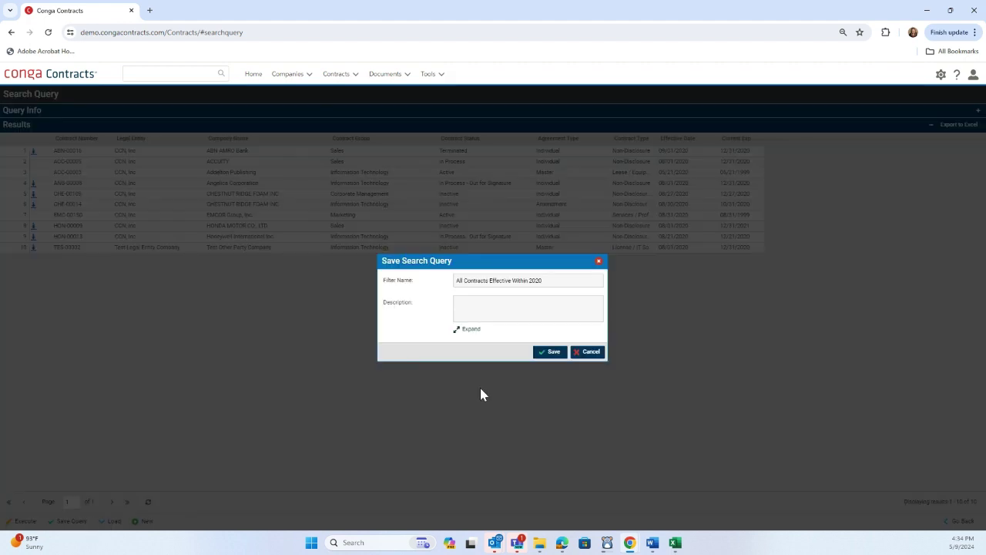
left_click(552, 353)
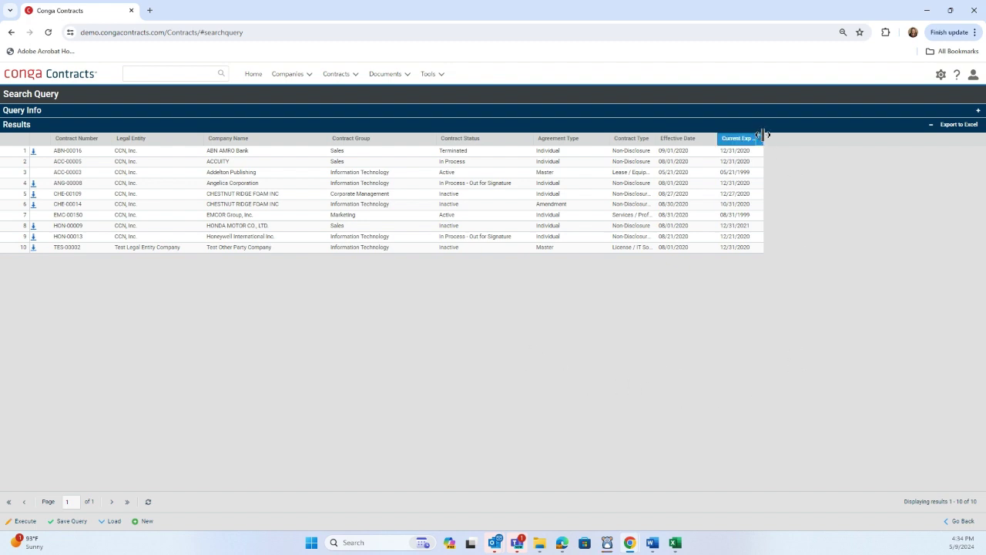
Step: Widen the Current Exp Date column to fit its heading and save the query again under the same name
left_click_drag(763, 138, 796, 137)
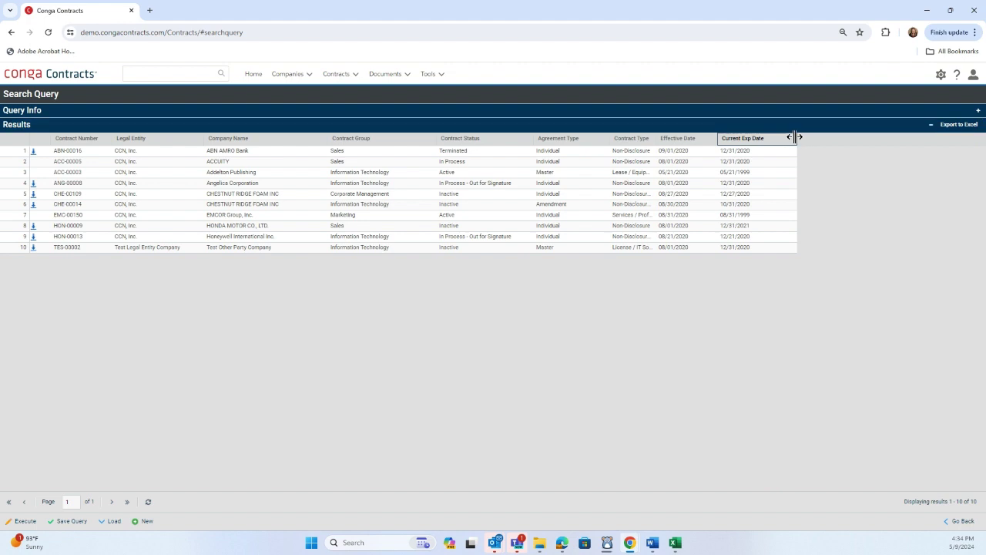
left_click(77, 521)
left_click(545, 353)
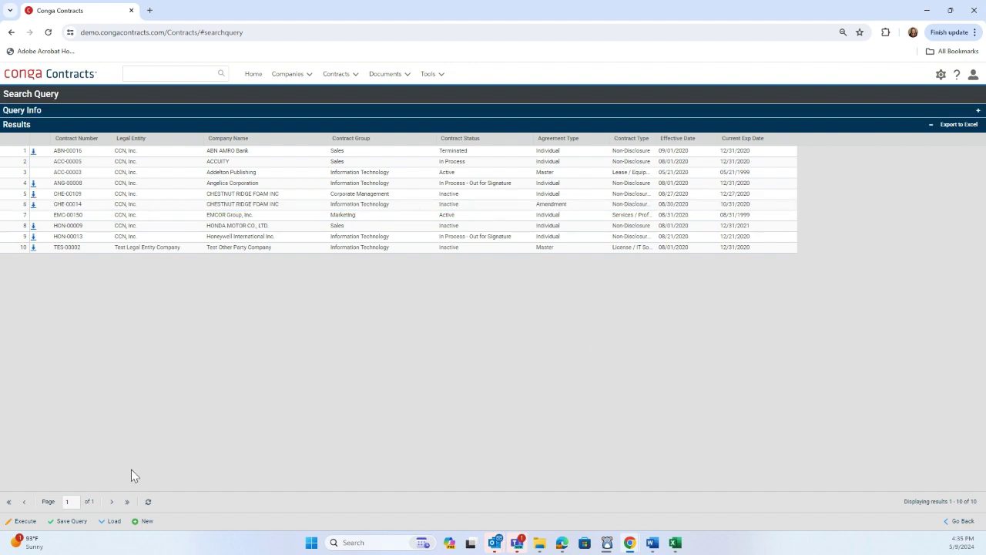
Step: Review the saved queries with the Name column widened, highlight All Contracts Effective Within 2020, and close the list without loading anything
left_click(114, 521)
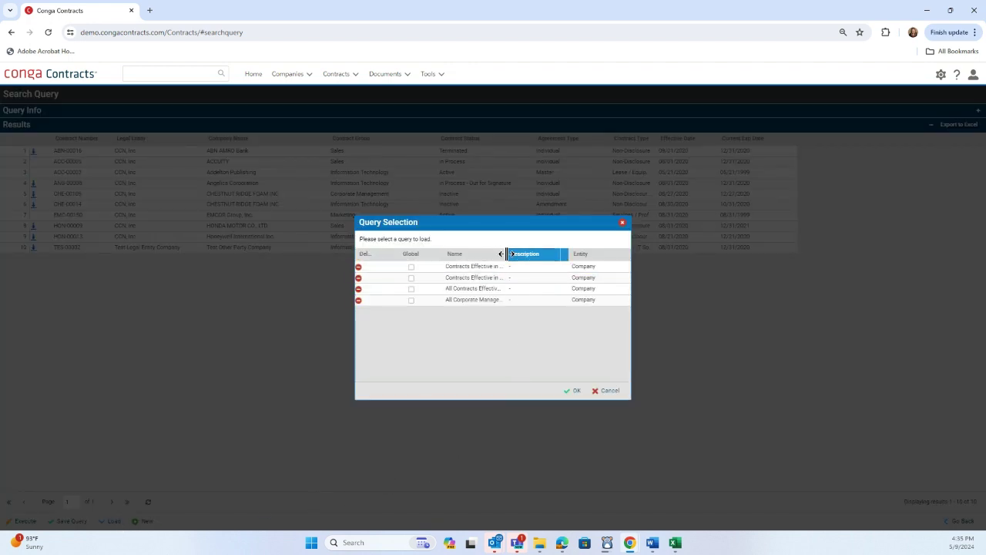
left_click_drag(507, 253, 561, 264)
left_click(560, 265)
left_click(453, 300)
left_click(453, 289)
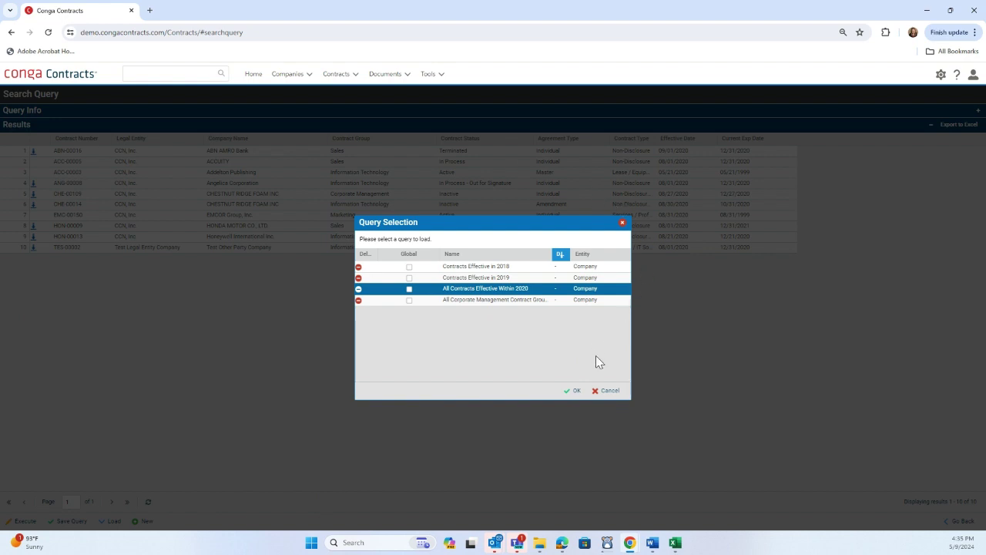
left_click(608, 392)
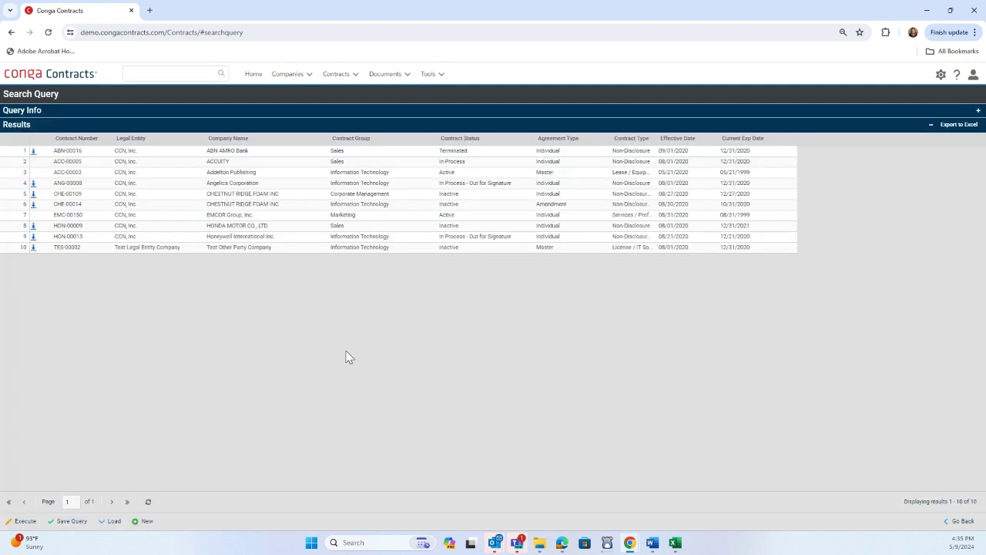
Step: Start a new query, clearing the current data, and set its result type to Company→Contract→Document
left_click(145, 521)
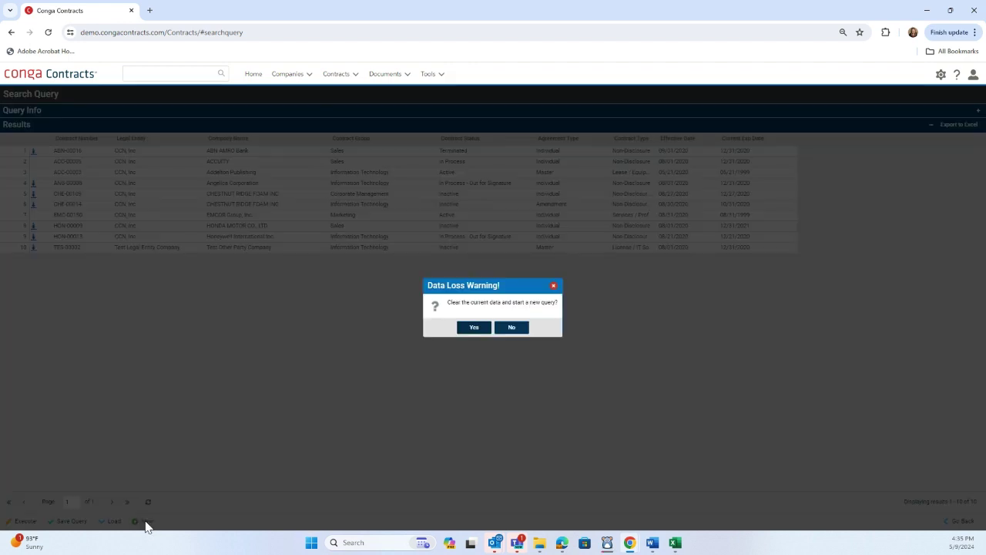
left_click(475, 329)
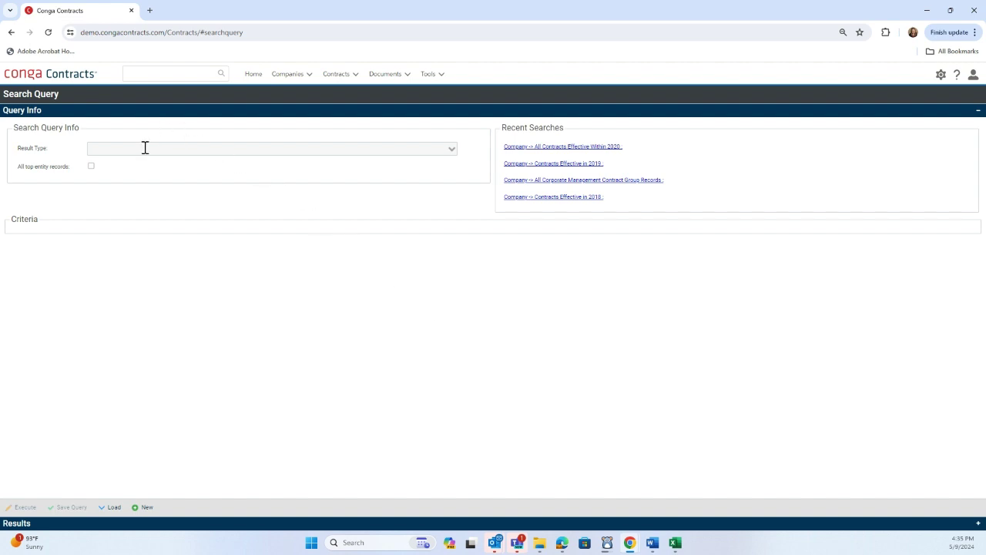
left_click(453, 151)
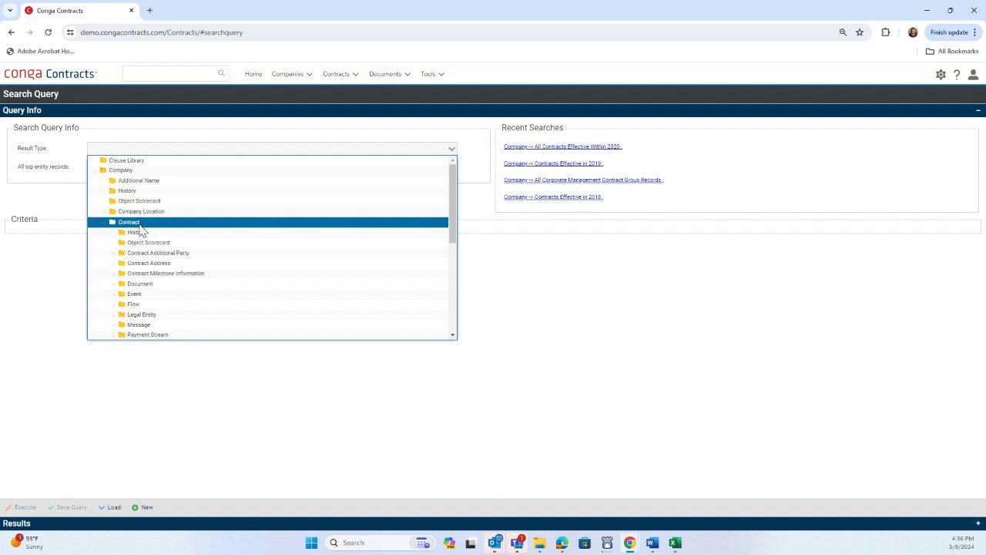
left_click(147, 285)
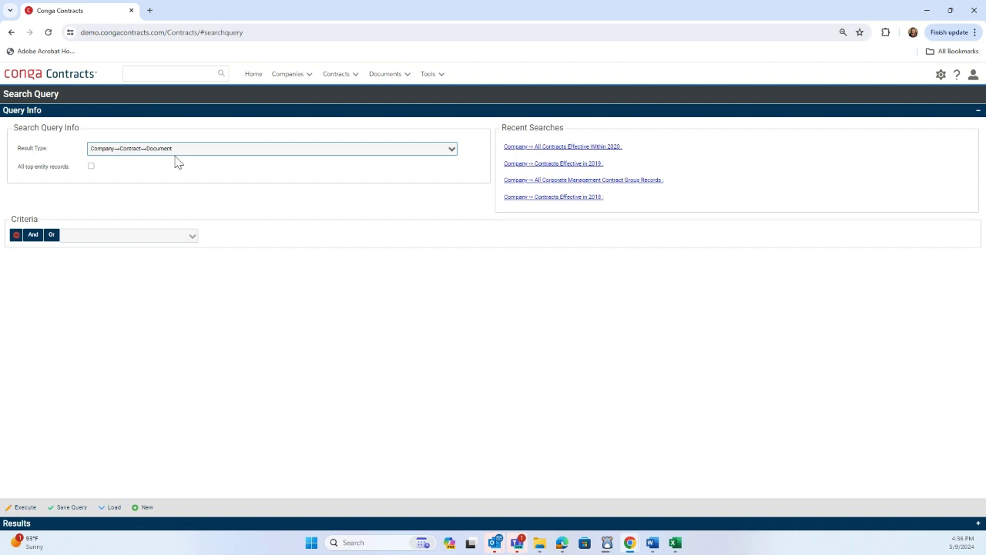
Step: Set the first criterion's field to Company→Contract→Current Exp Date
left_click(192, 236)
double_click(86, 249)
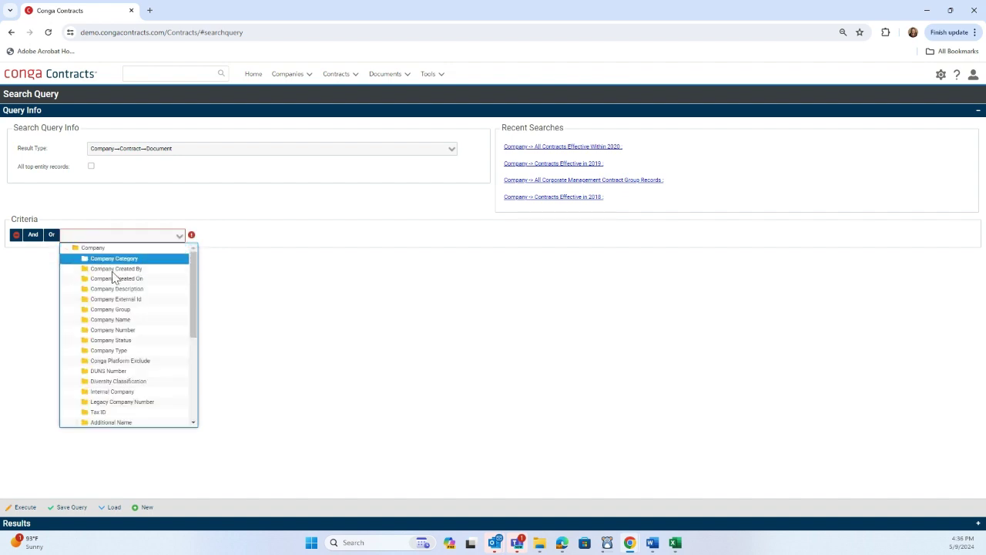
scroll(85, 265, "down", 5)
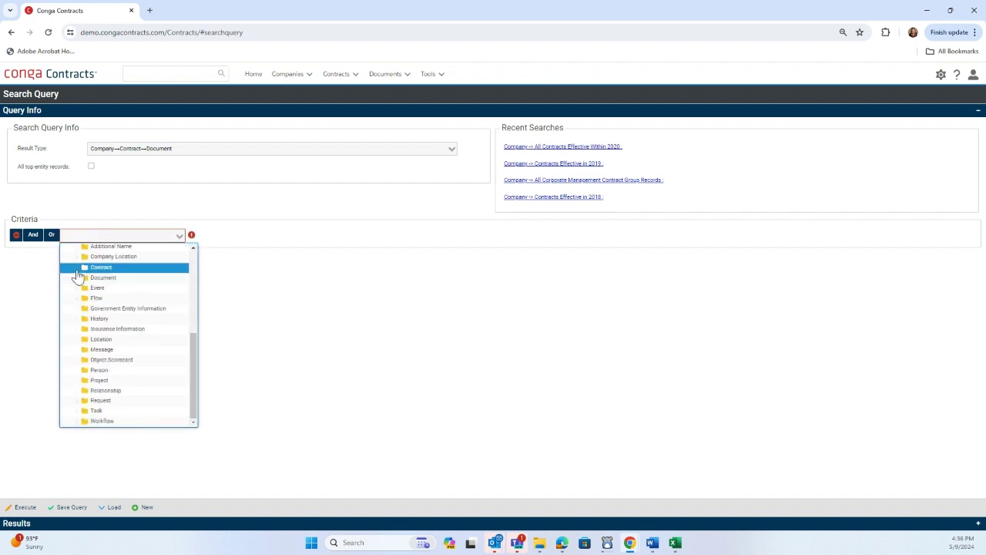
double_click(84, 268)
scroll(132, 362, "down", 3)
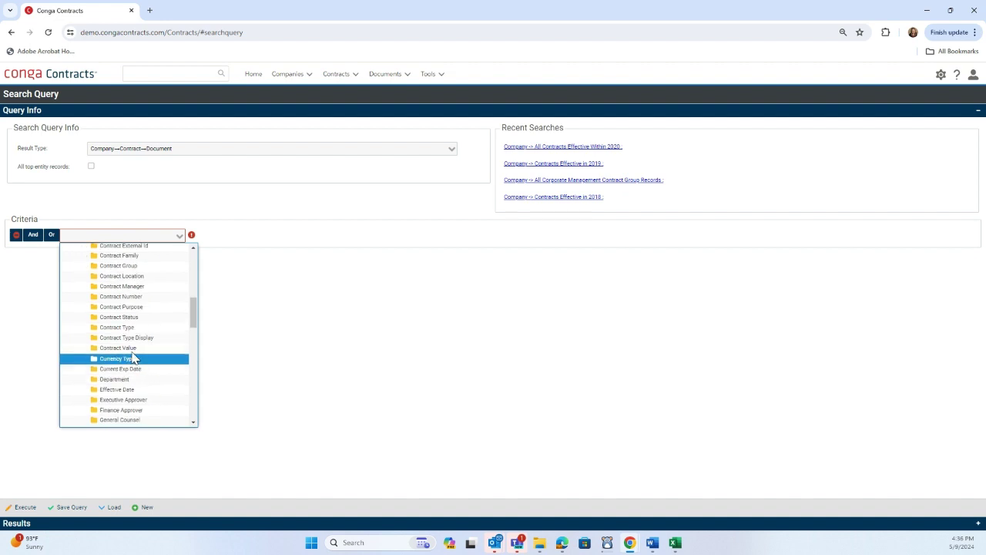
left_click(124, 370)
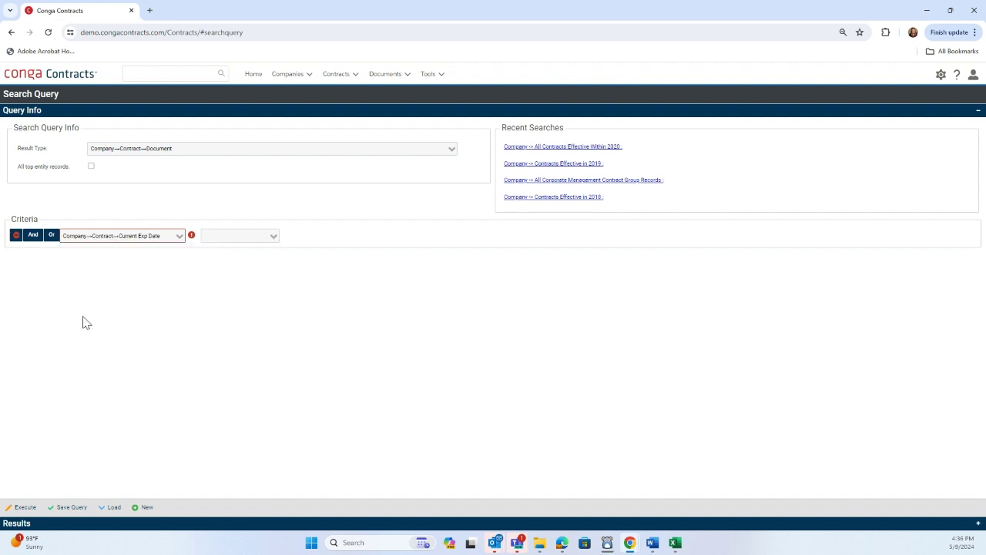
Step: Add a second criterion joined with And on the field Company→Contract→Contract Status
left_click(32, 234)
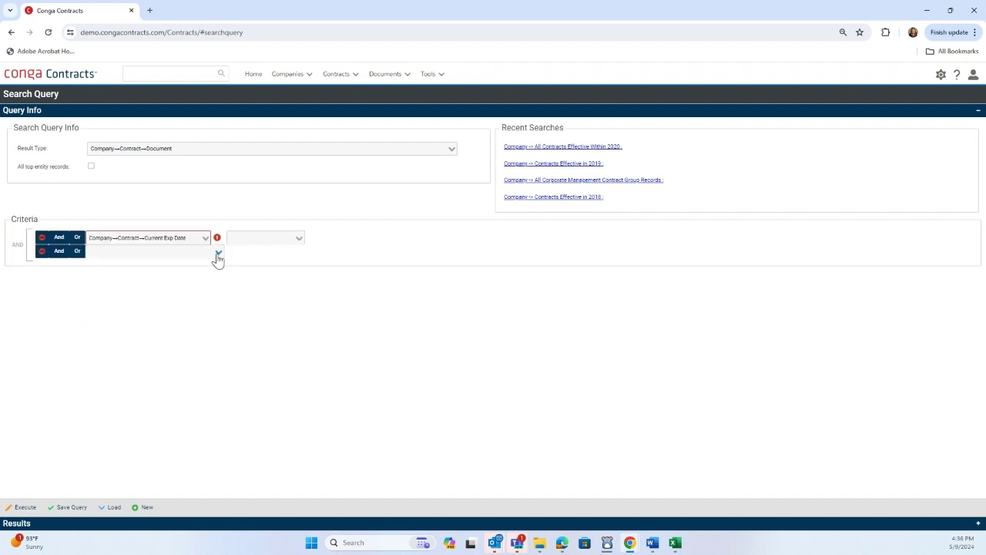
left_click(218, 252)
scroll(174, 337, "down", 2)
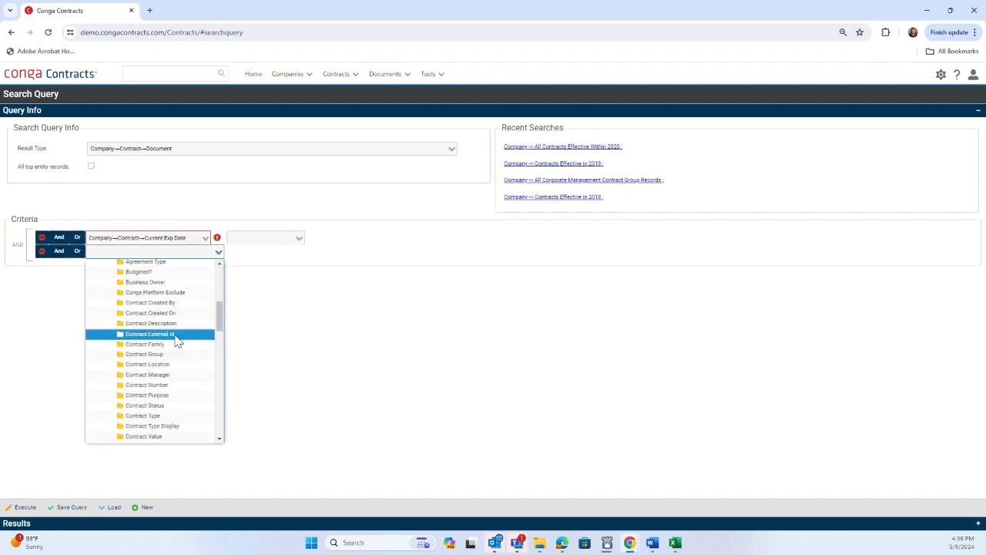
scroll(175, 354, "down", 3)
left_click(162, 355)
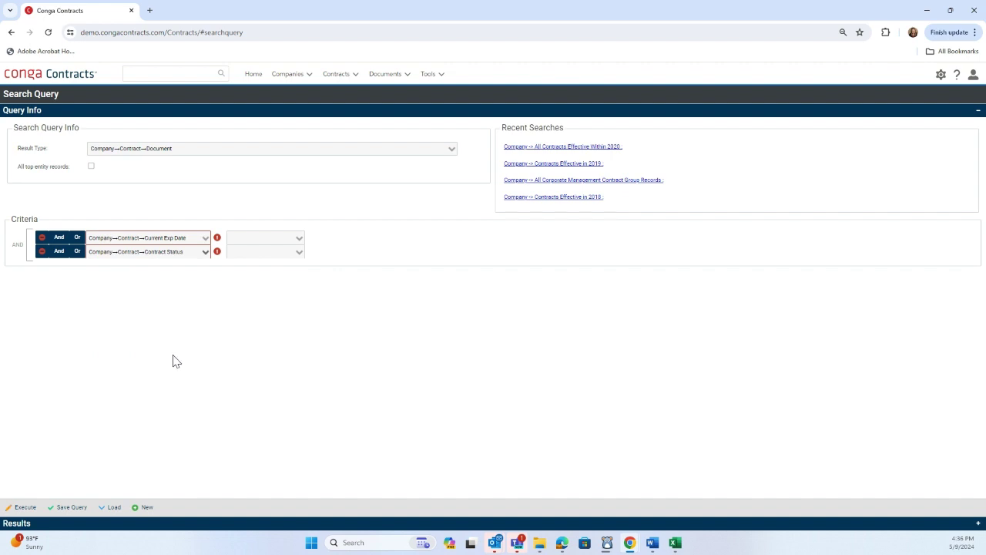
Step: Add a third And criterion on the contract document's Document Type field
left_click(59, 252)
left_click(220, 267)
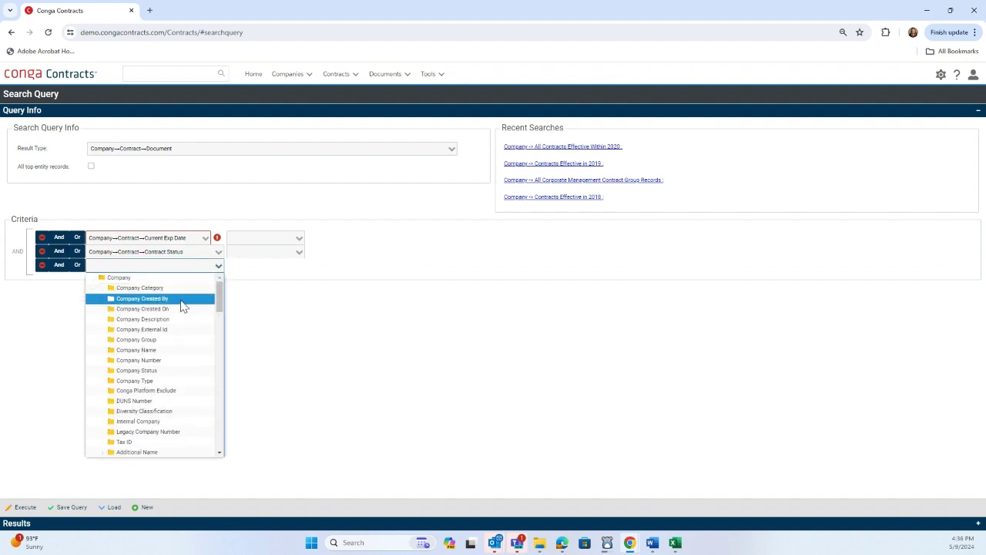
scroll(127, 308, "down", 6)
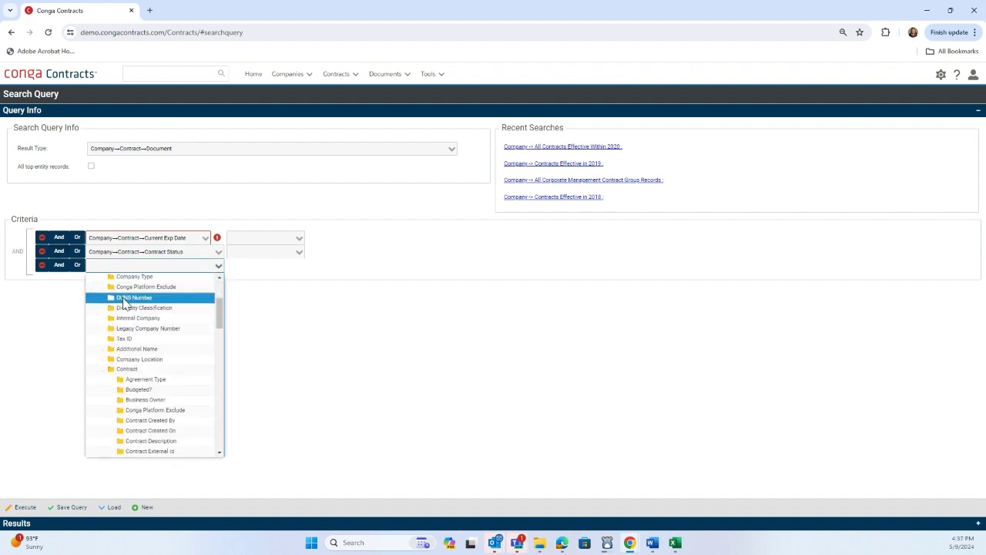
scroll(149, 353, "down", 9)
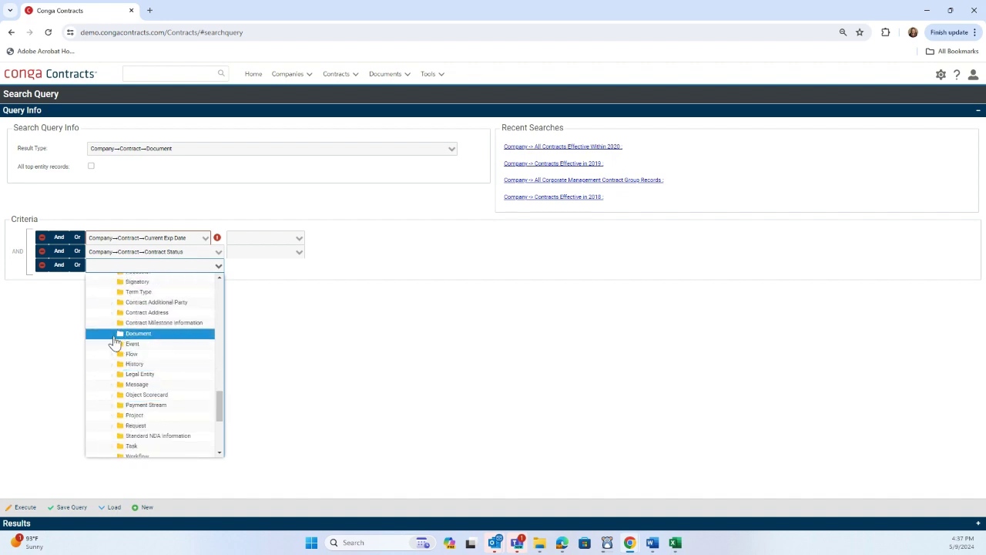
left_click(112, 336)
scroll(158, 369, "down", 5)
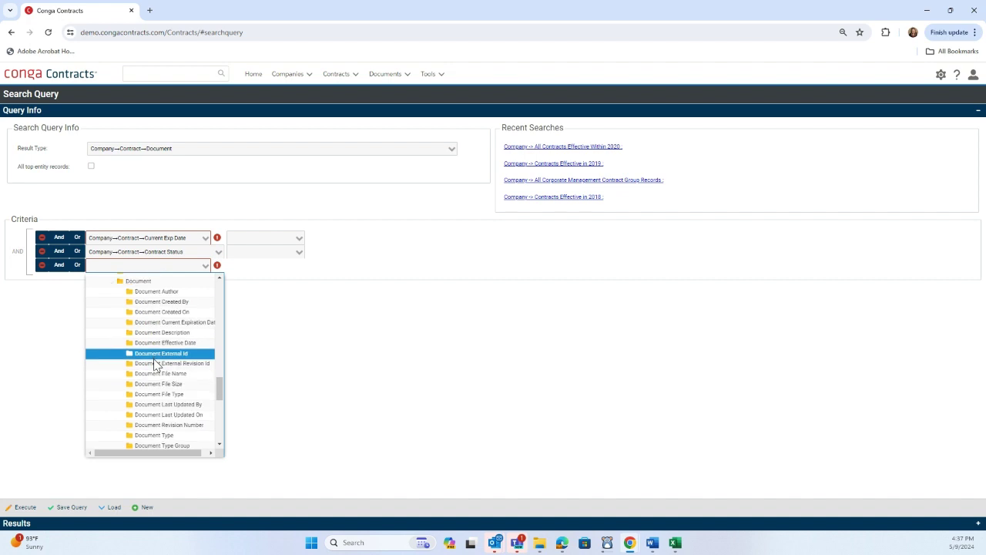
left_click(158, 384)
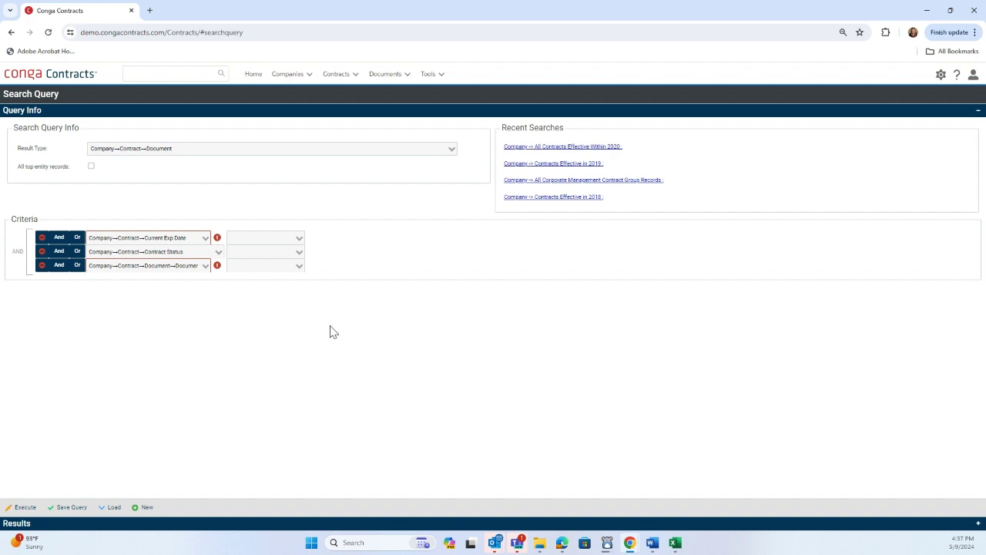
Step: Set the Contract Status criterion to In with the value Active
left_click(299, 258)
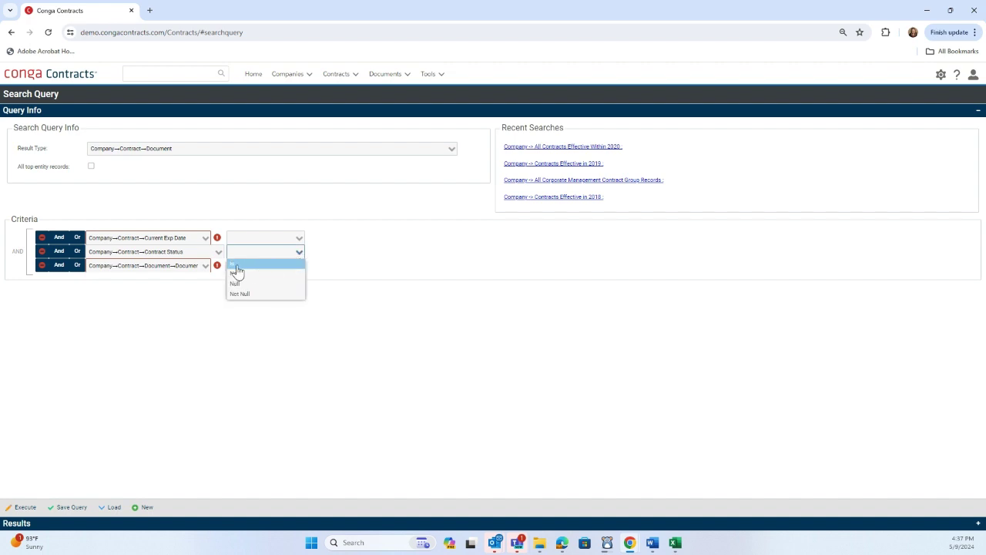
left_click(248, 266)
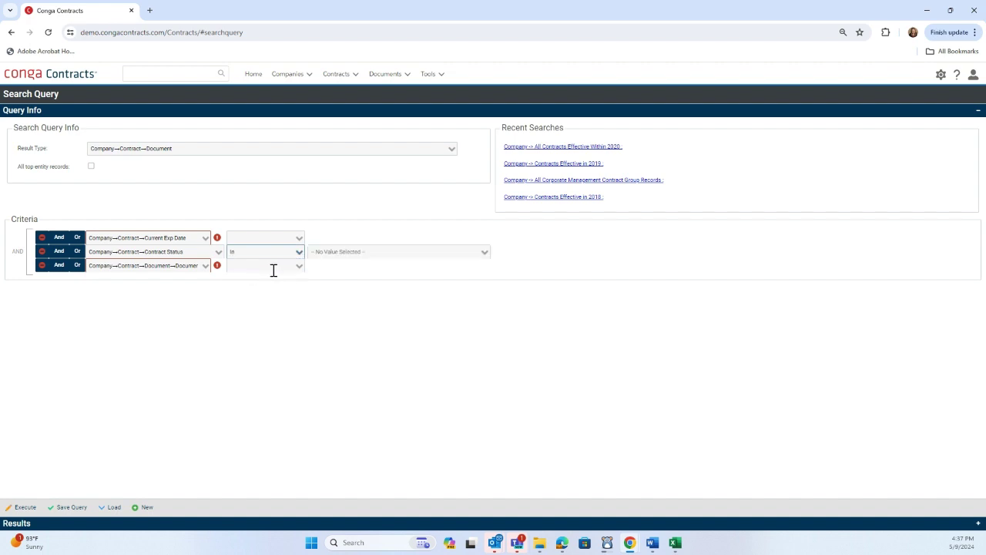
left_click(485, 256)
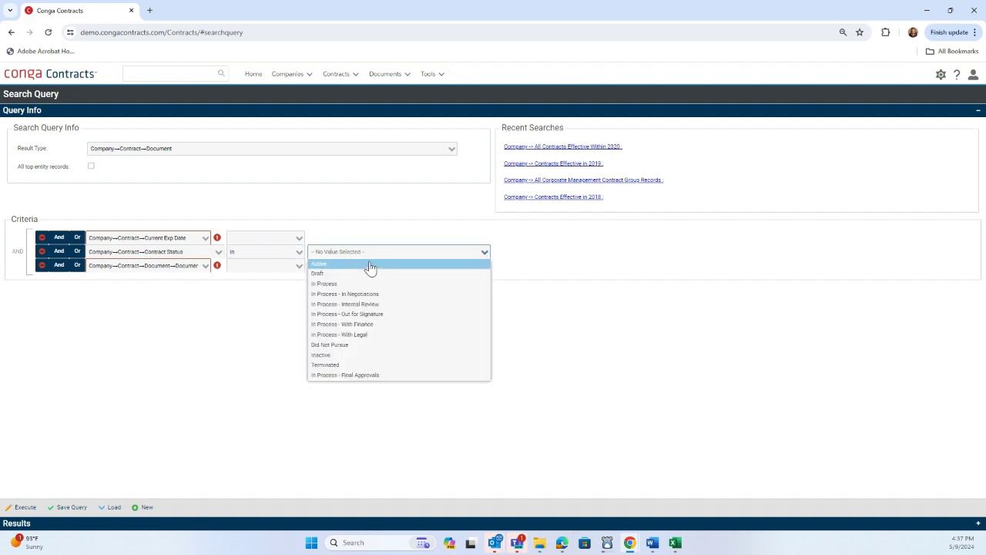
left_click(370, 264)
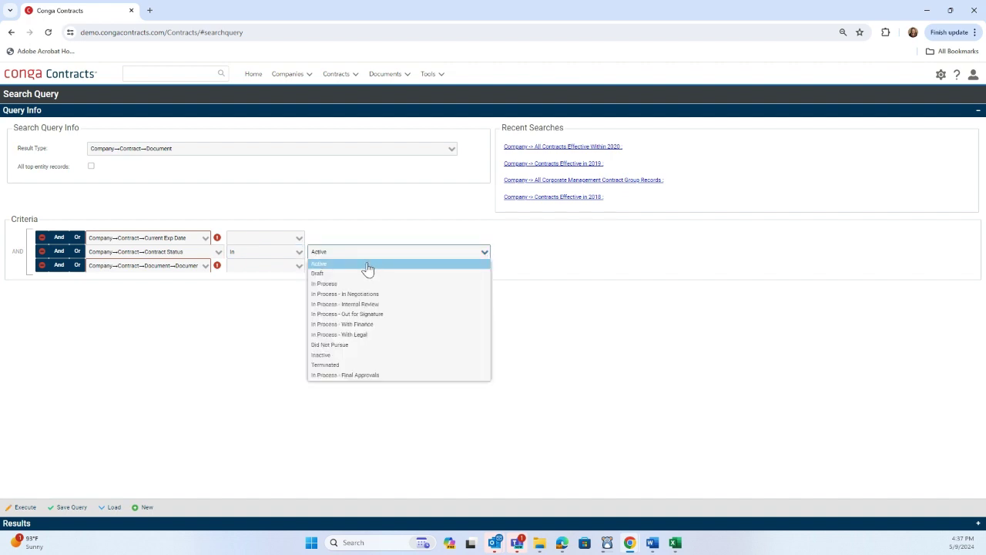
left_click(196, 336)
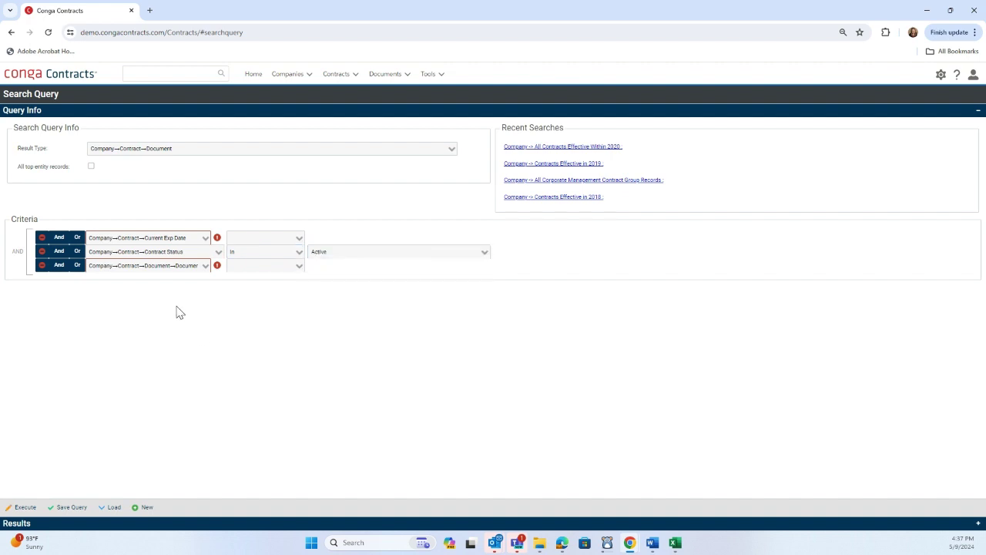
Step: Set the Document Type criterion to In with the value Contract Executed
left_click(298, 269)
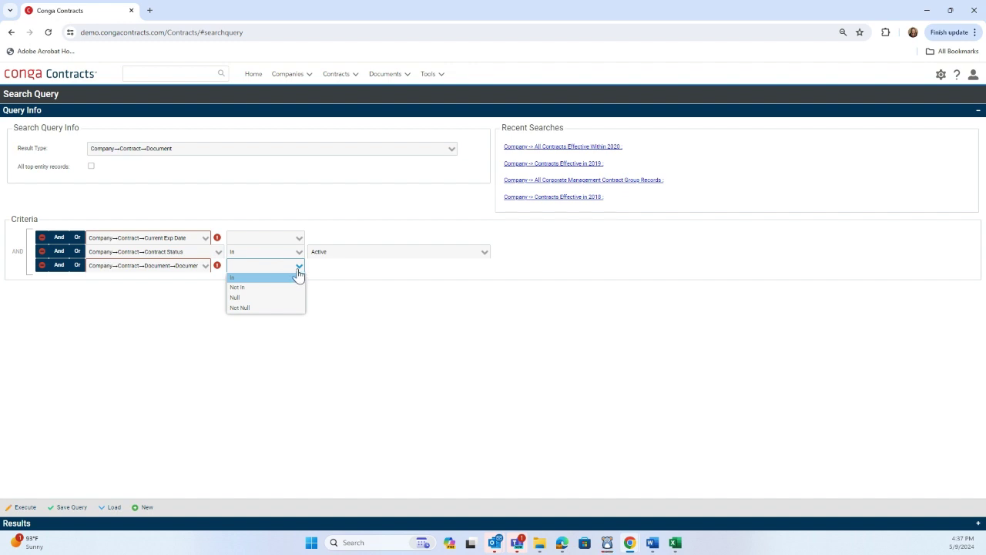
left_click(240, 278)
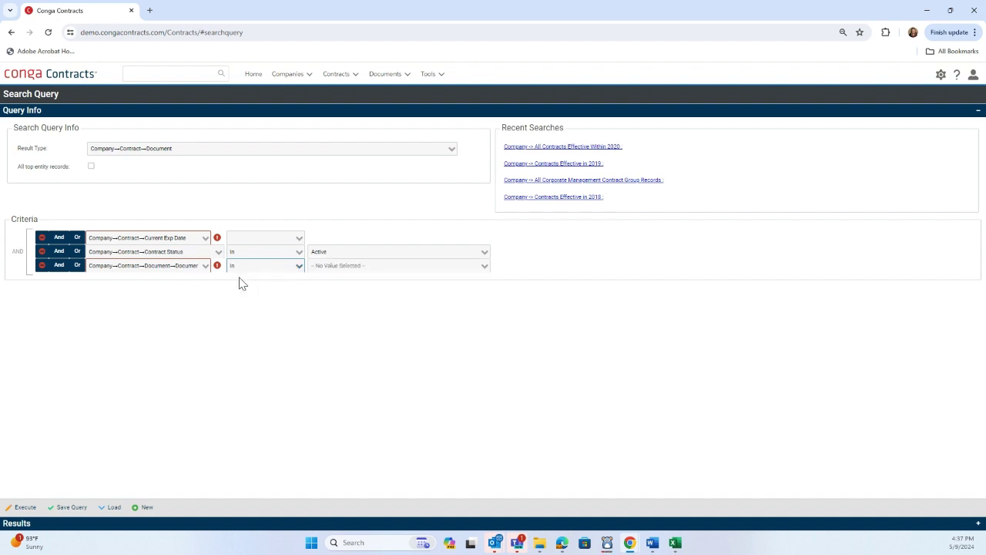
left_click(485, 267)
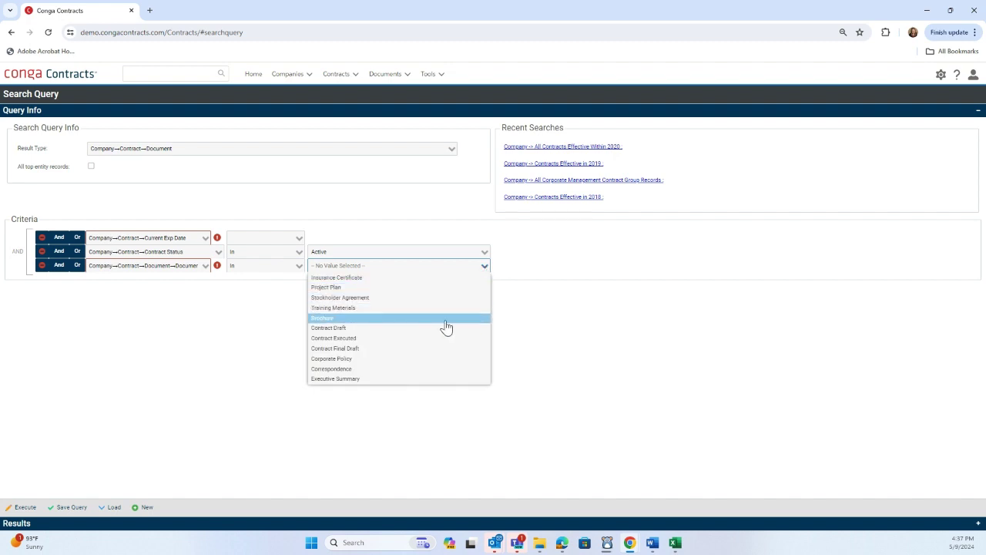
left_click(444, 344)
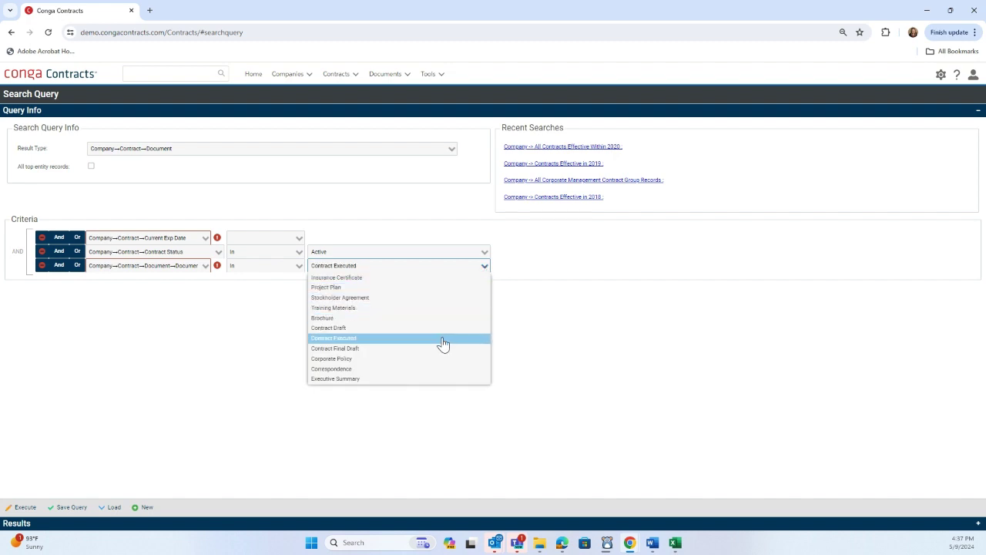
left_click(231, 346)
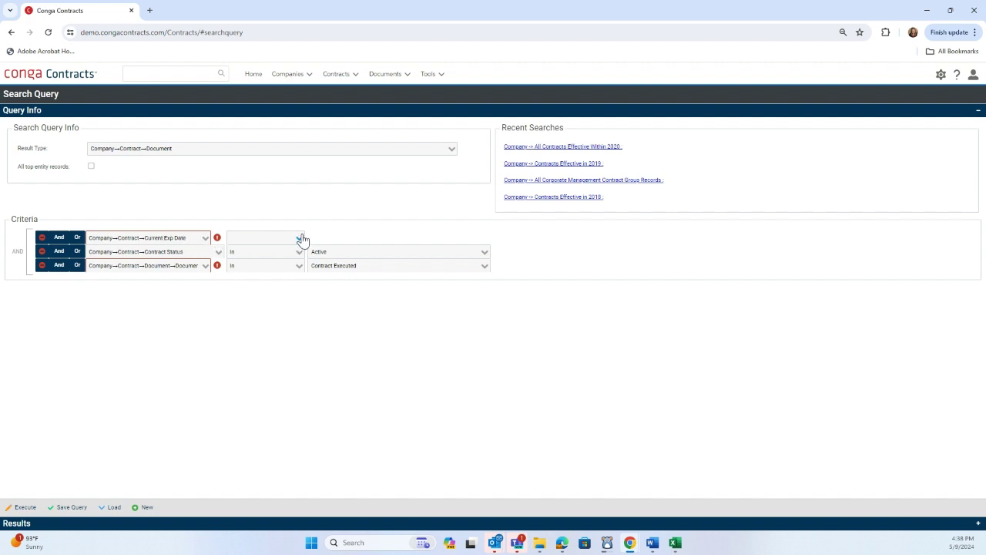
Step: Remove the first Current Exp Date criterion and add an And criterion on Company→Contract→Current Exp Date below the Document Type criterion
left_click(41, 238)
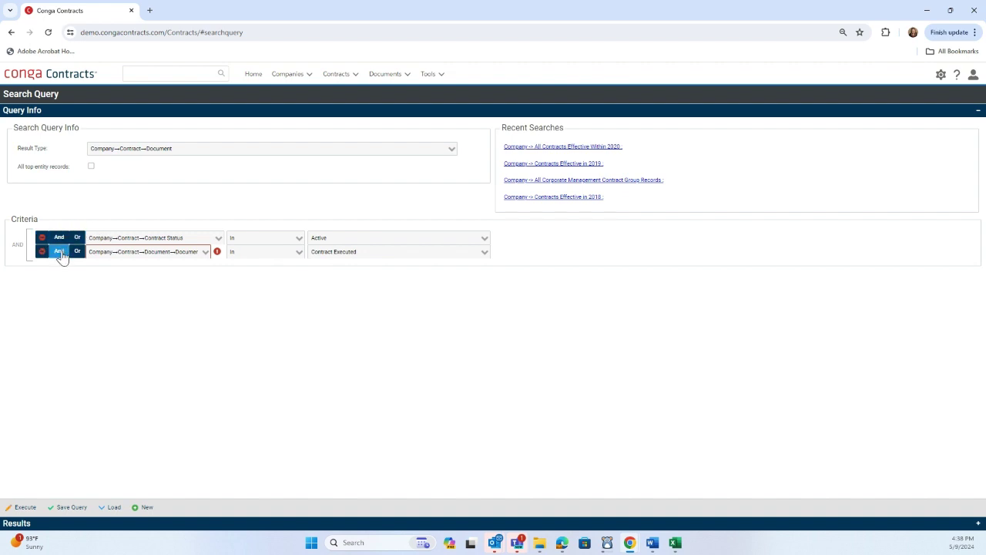
left_click(59, 251)
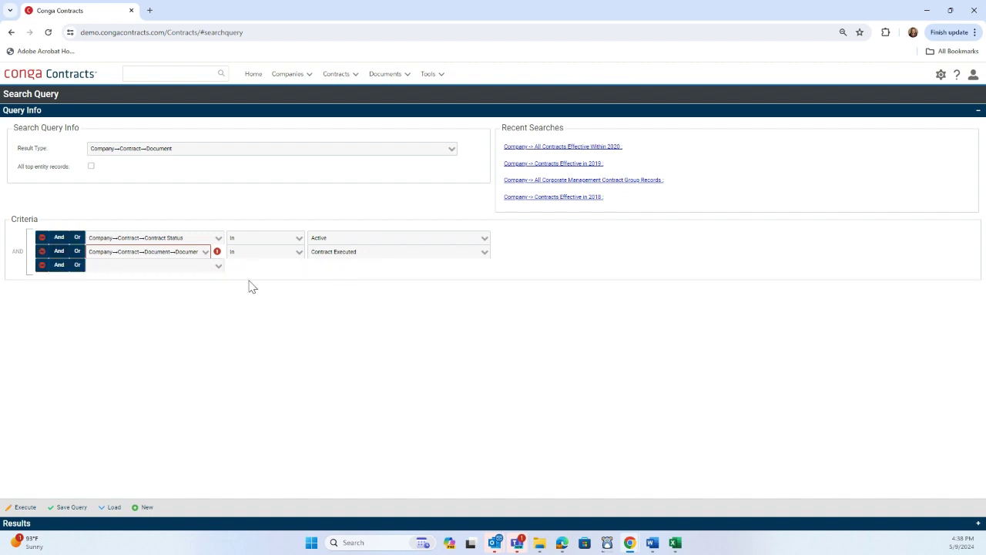
left_click(218, 270)
scroll(173, 360, "down", 10)
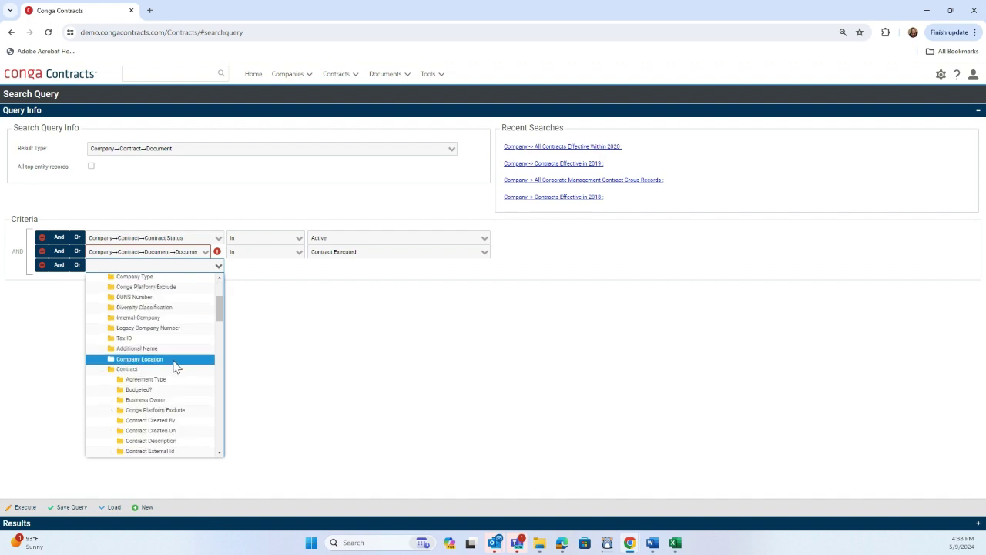
scroll(176, 362, "down", 2)
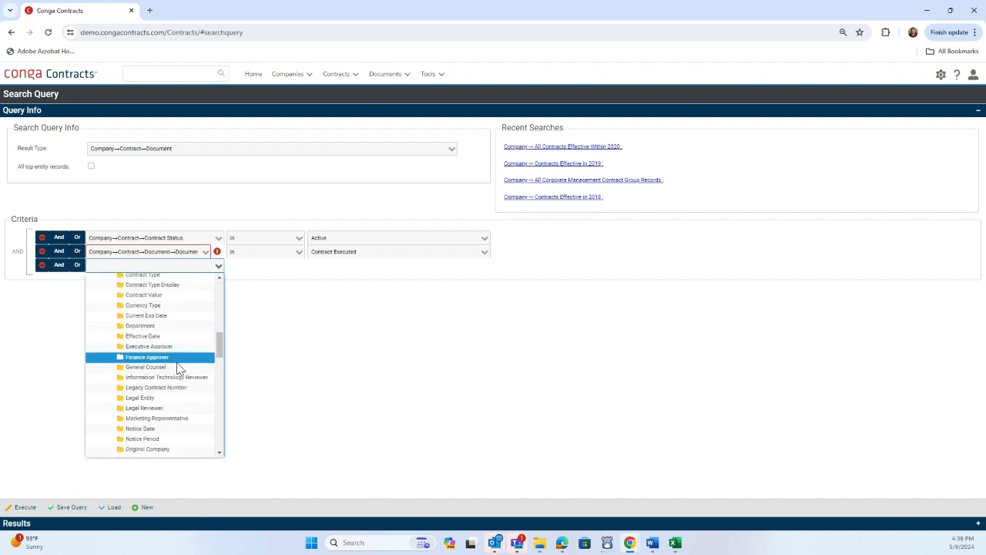
left_click(167, 321)
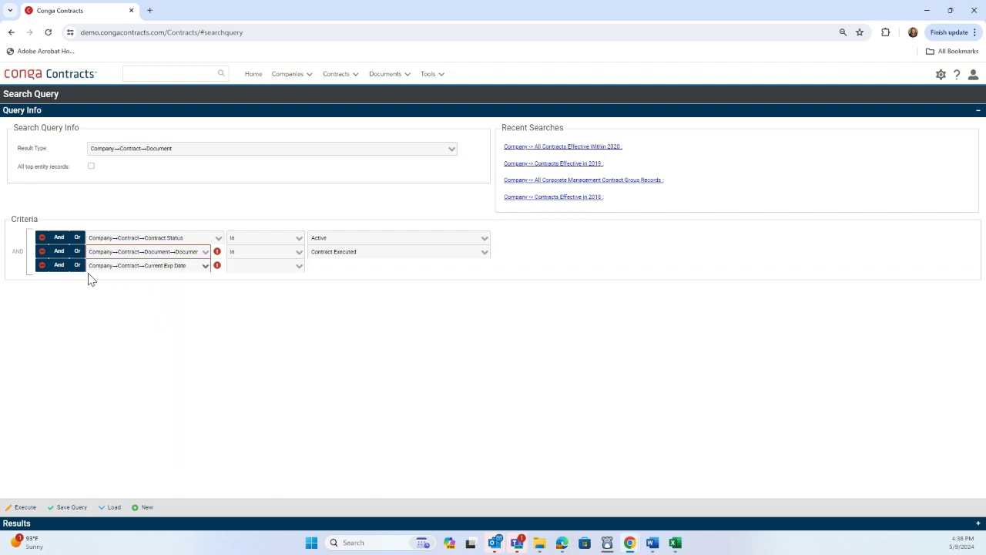
Step: Add a fourth And criterion, also on the field Company→Contract→Current Exp Date
left_click(60, 265)
left_click(218, 280)
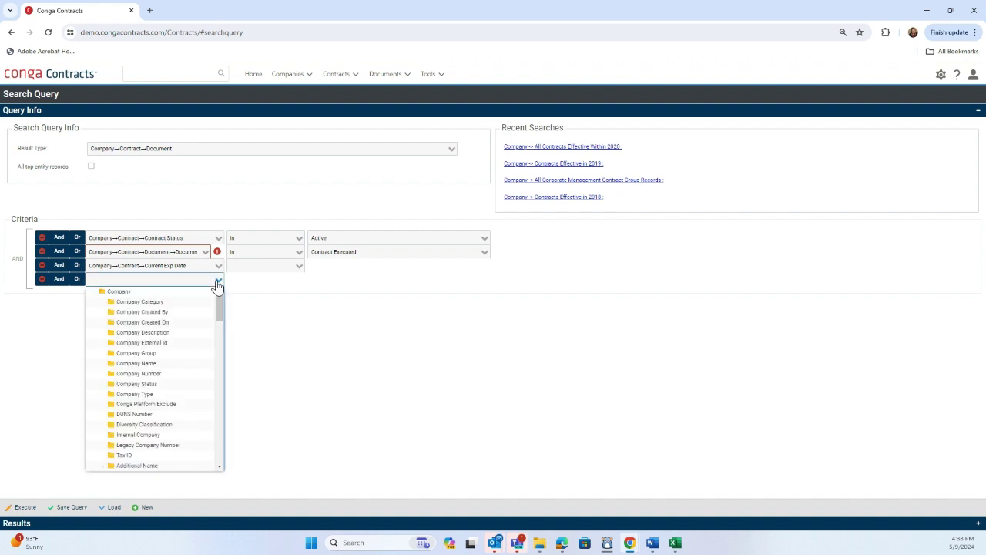
scroll(177, 367, "down", 5)
scroll(178, 370, "down", 3)
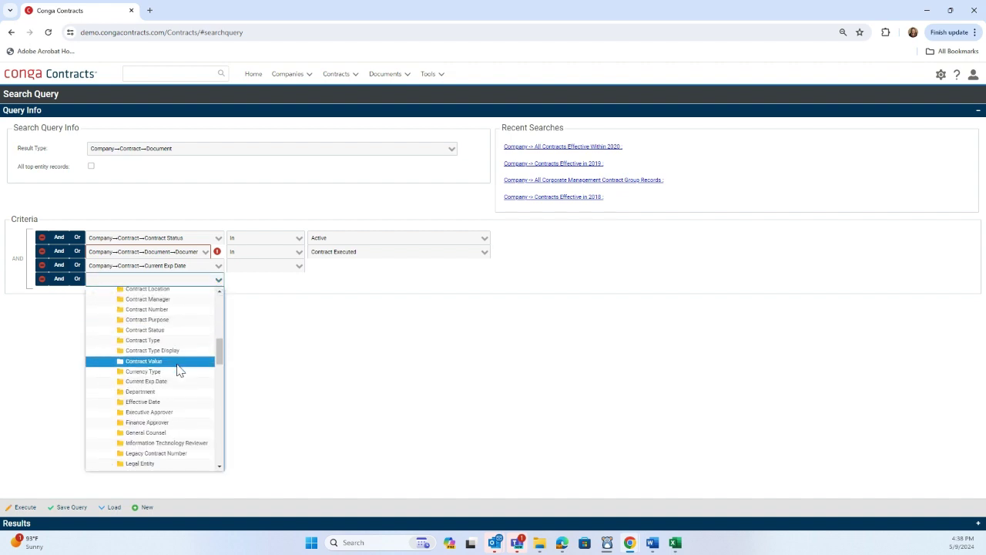
scroll(177, 370, "up", 2)
scroll(177, 372, "down", 2)
left_click(178, 382)
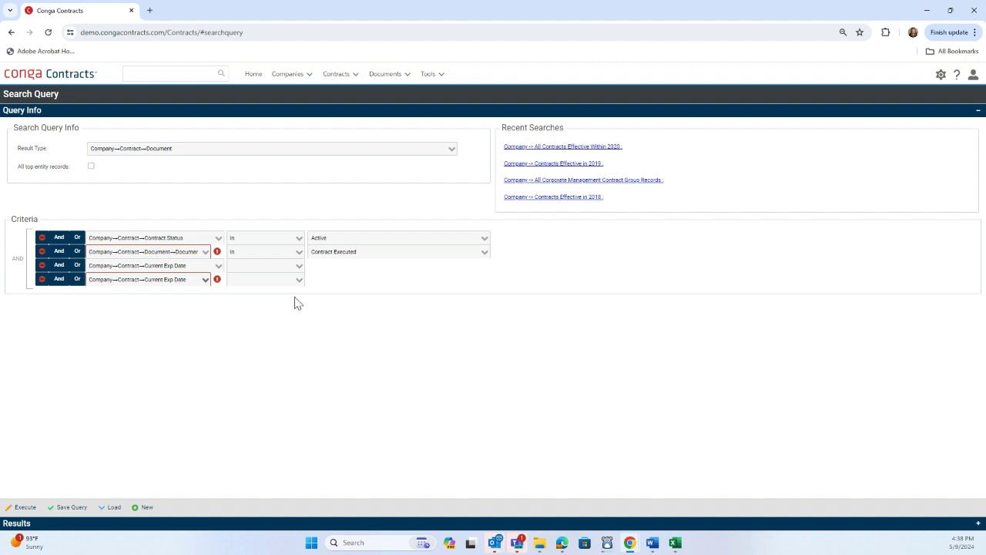
Step: Set the first Current Exp Date criterion to After: today plus (x) days with the value 0
left_click(298, 267)
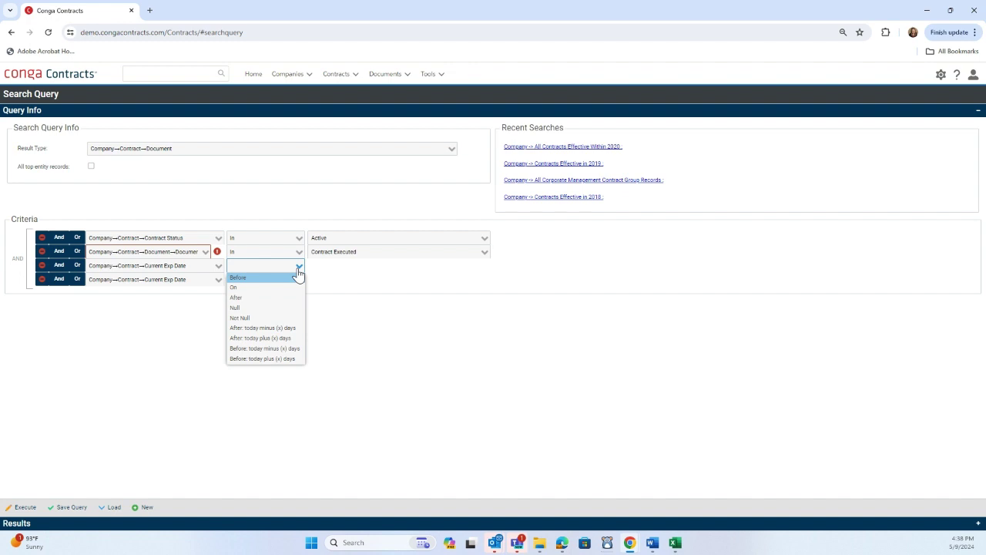
left_click(270, 339)
left_click(352, 265)
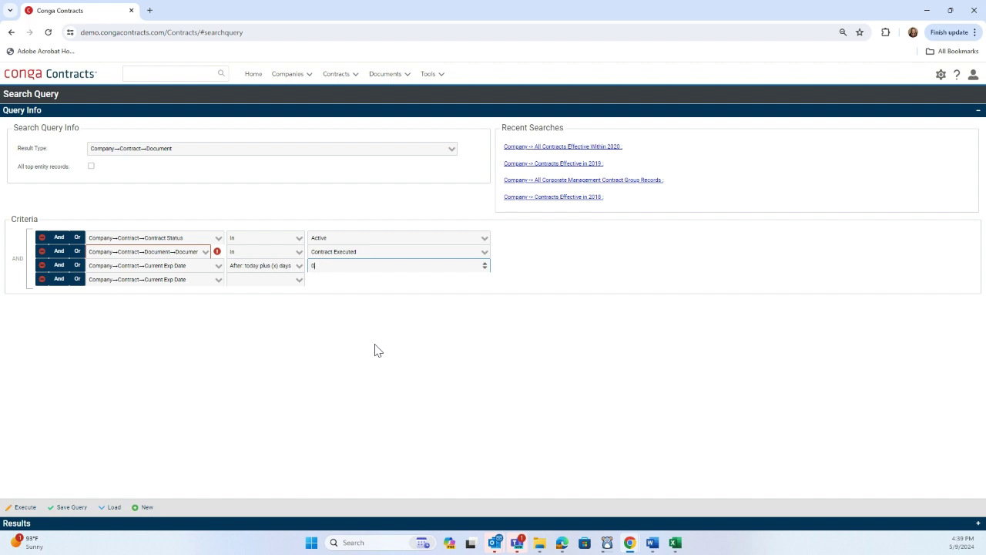
Step: Set the second Current Exp Date criterion to Before: today plus (x) days with the value 90
left_click(297, 280)
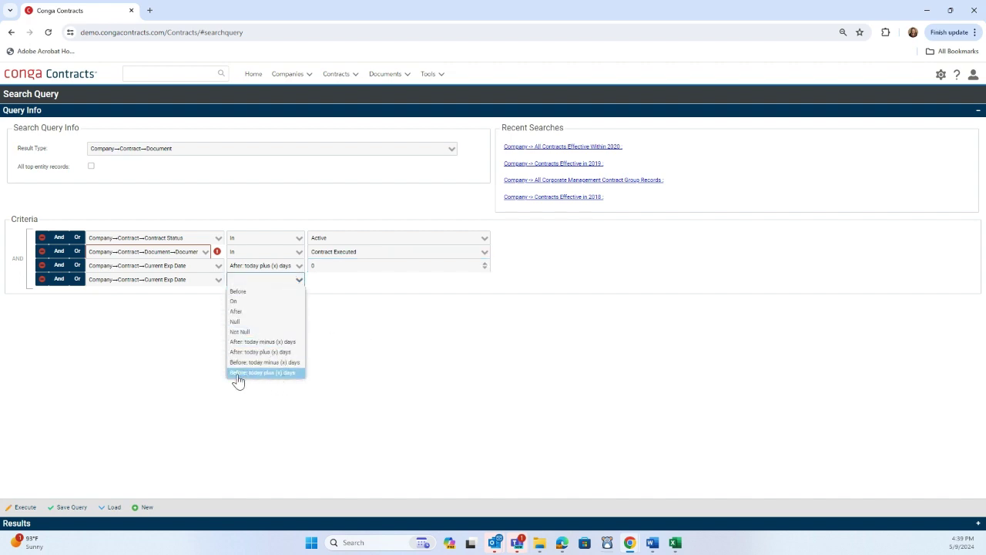
left_click(239, 373)
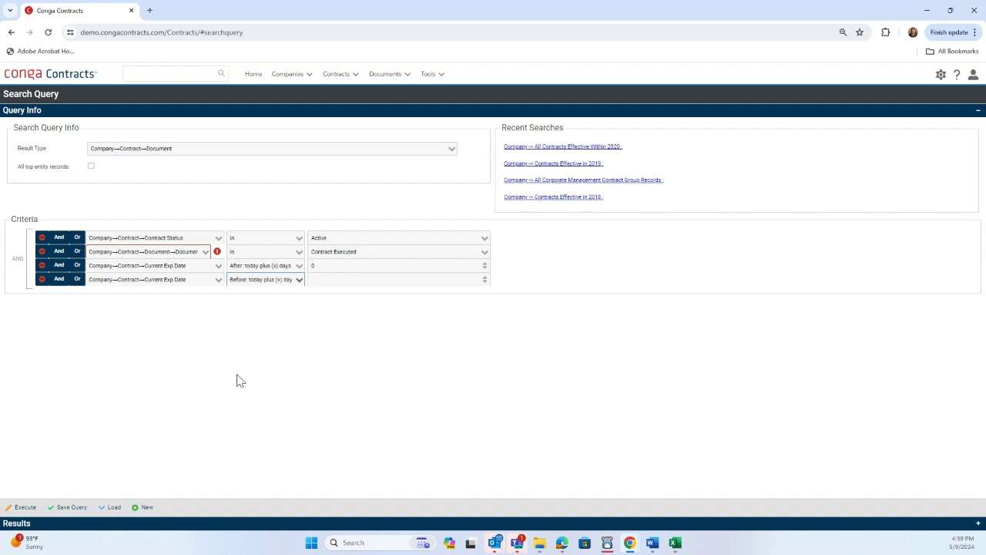
left_click(322, 278)
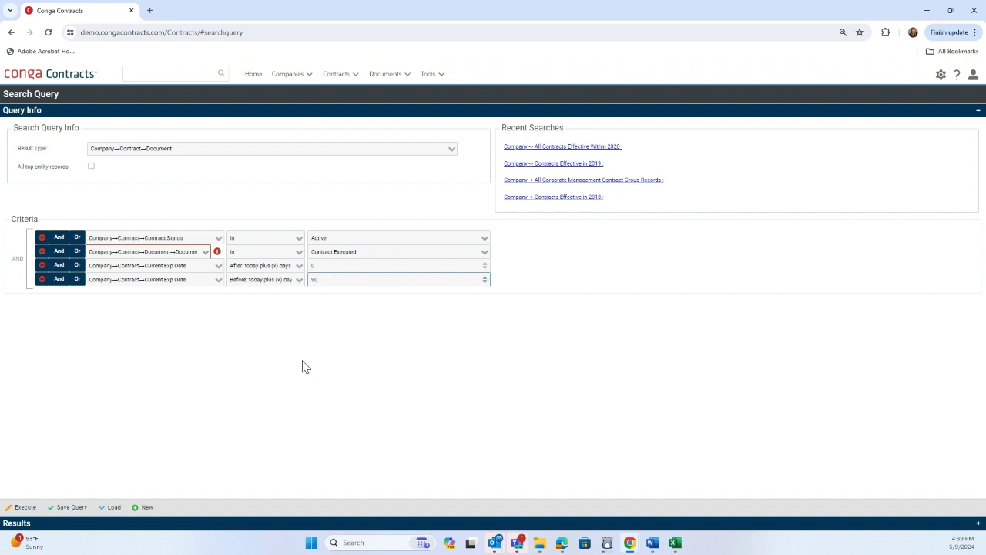
Step: Save the search query with the filter name "All Active Contracts Expiring Within the Next 90 Days"
left_click(78, 510)
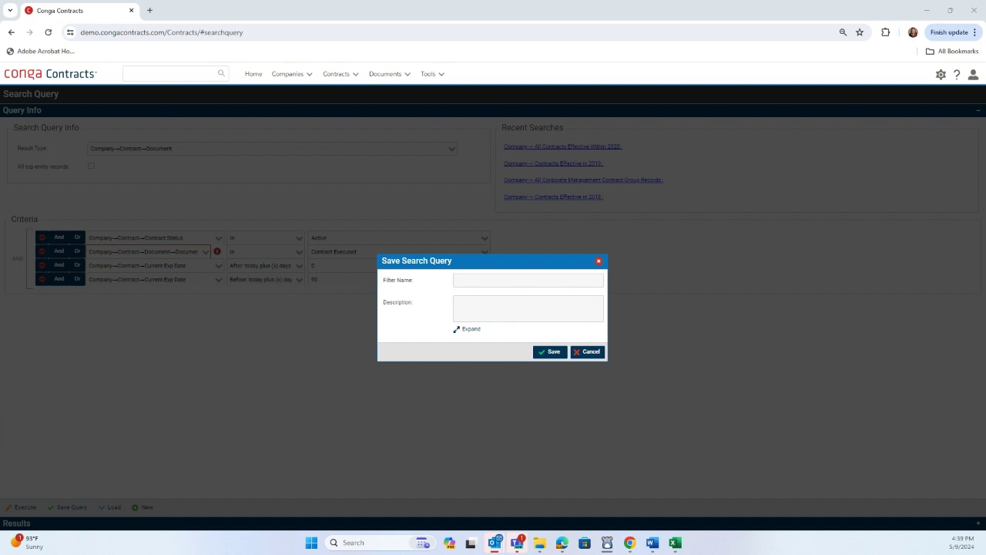
left_click(472, 280)
type("All Active Contracts Expiring Within the Next 90 Days")
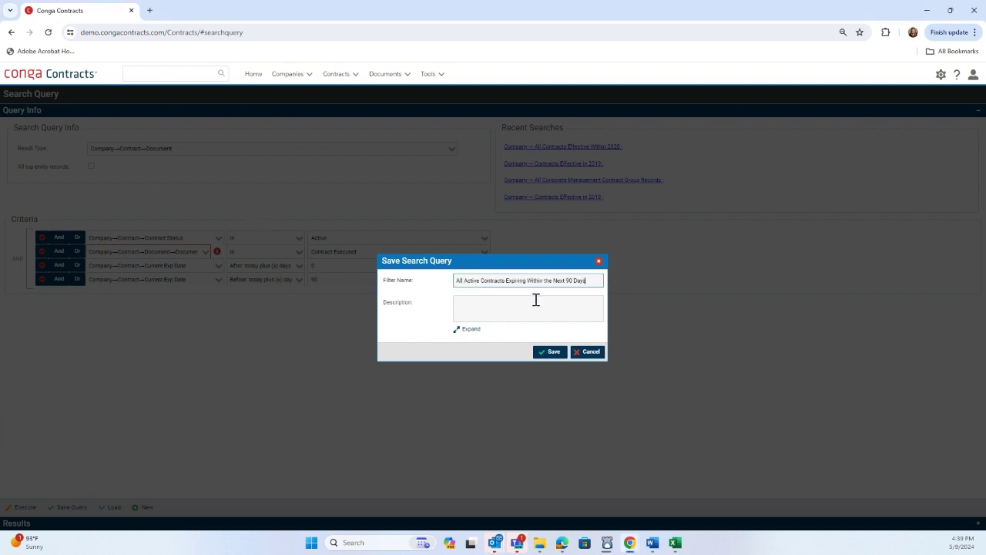
left_click(551, 352)
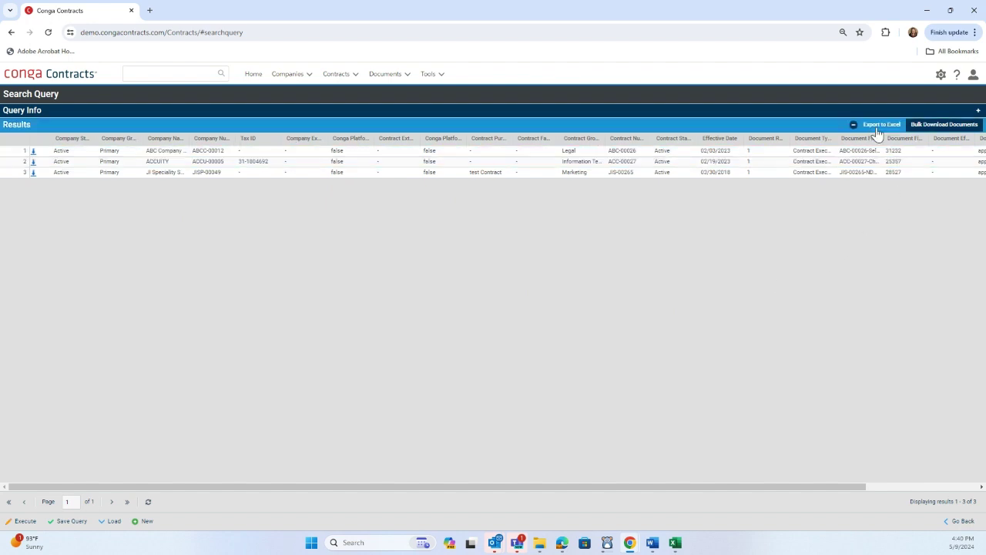
Step: Examine the bulk and per-record document download options for the search results
left_click(945, 126)
left_click(34, 152)
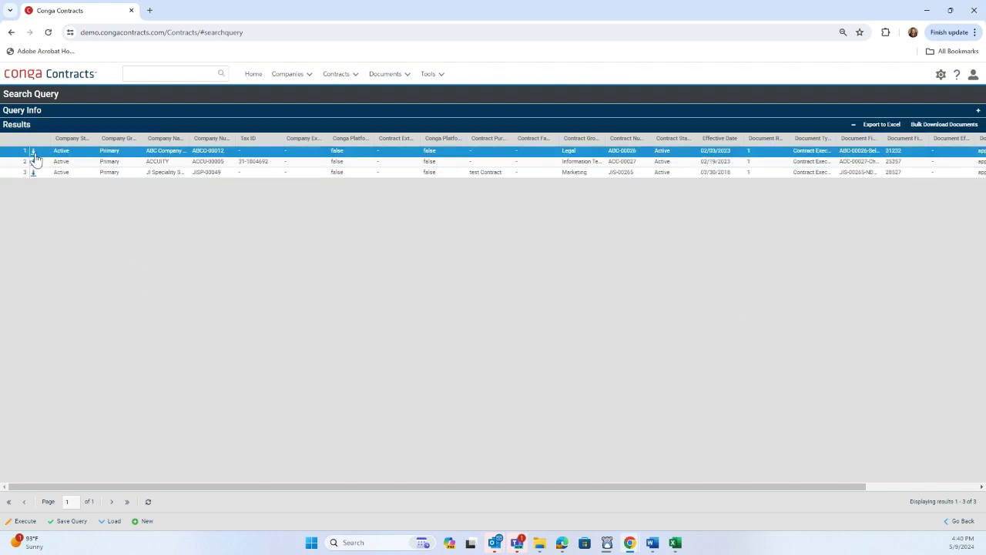
left_click(33, 154)
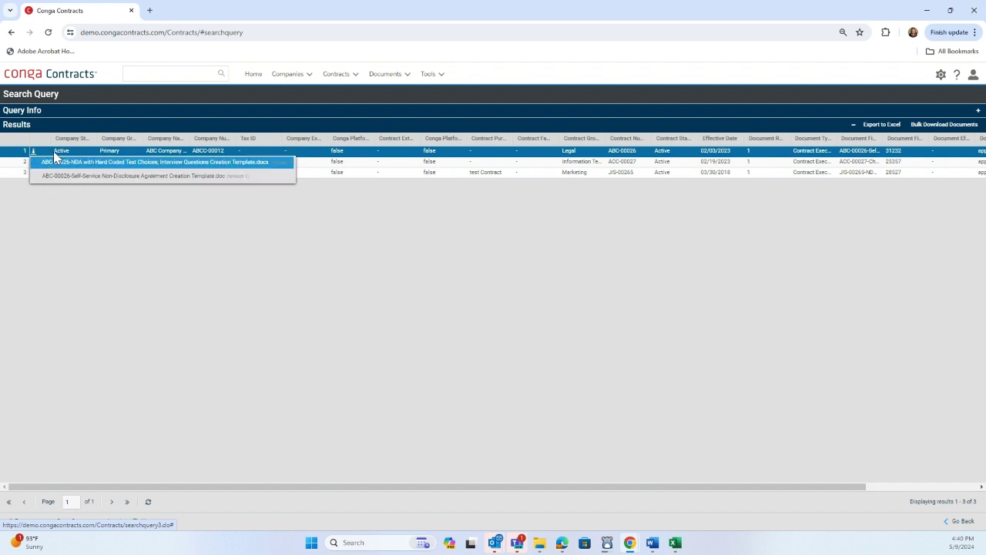
left_click(49, 215)
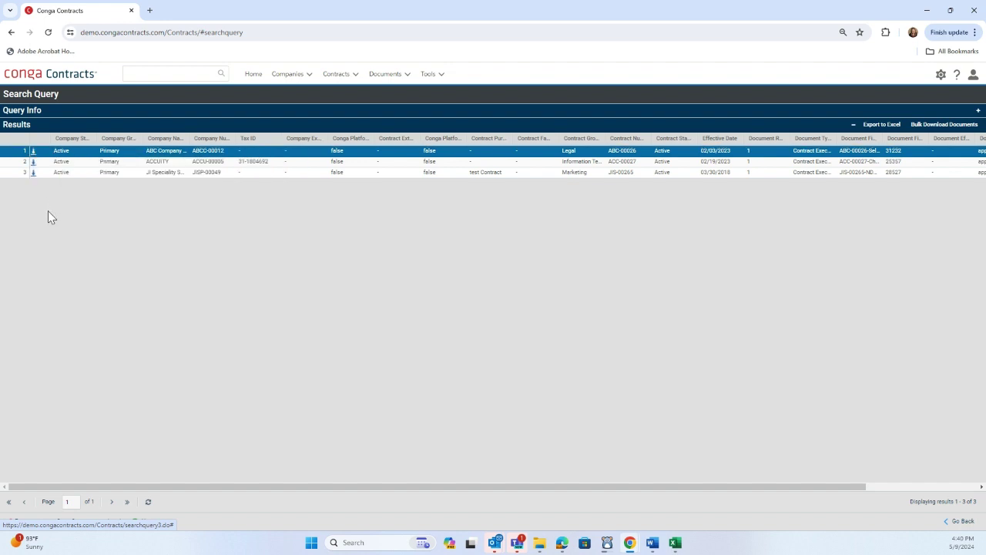
left_click(34, 163)
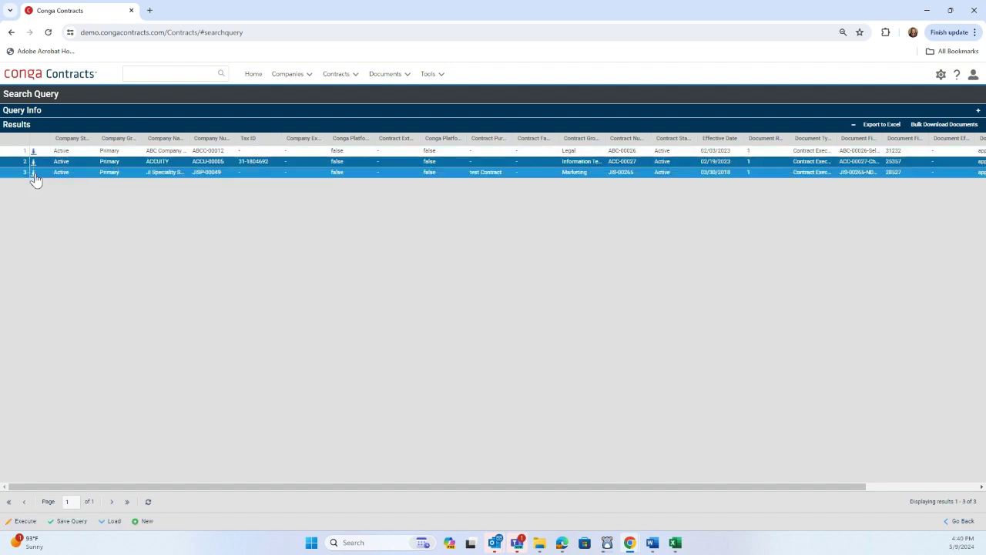
left_click(34, 172)
left_click(104, 240)
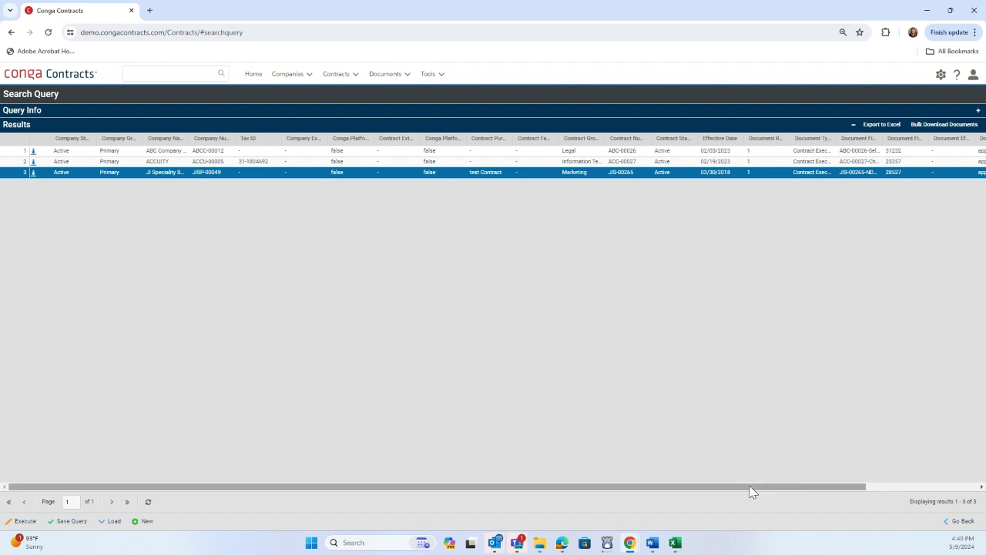
Step: Widen the Document Type and Document File Name columns in the results so their values are readable
left_click_drag(751, 486, 840, 486)
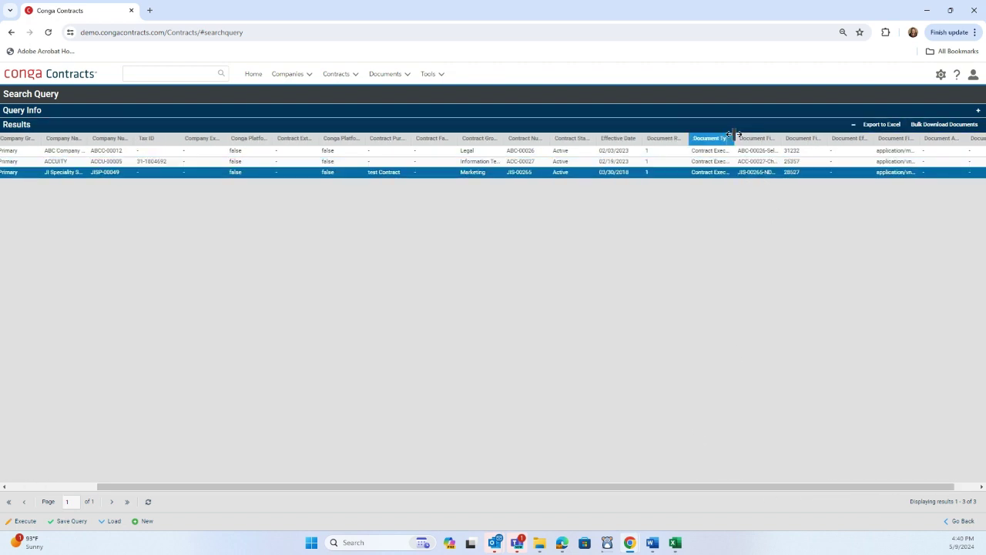
left_click_drag(735, 137, 776, 139)
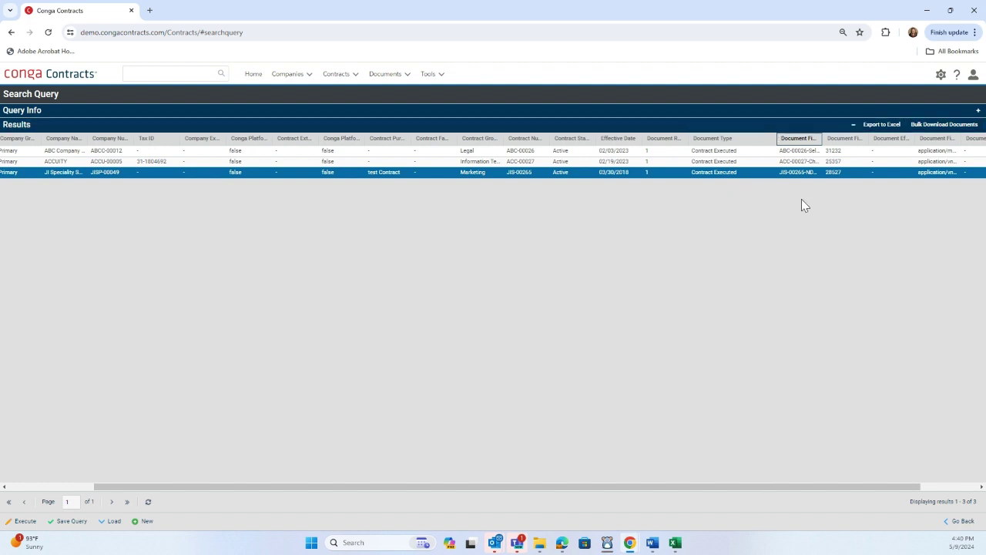
left_click_drag(824, 137, 914, 137)
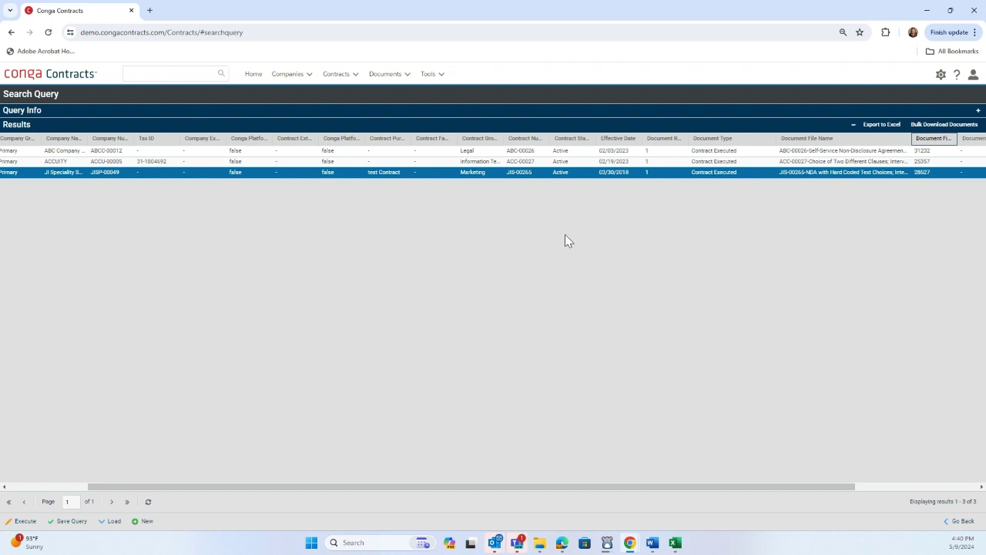
scroll(505, 489, "left", 3)
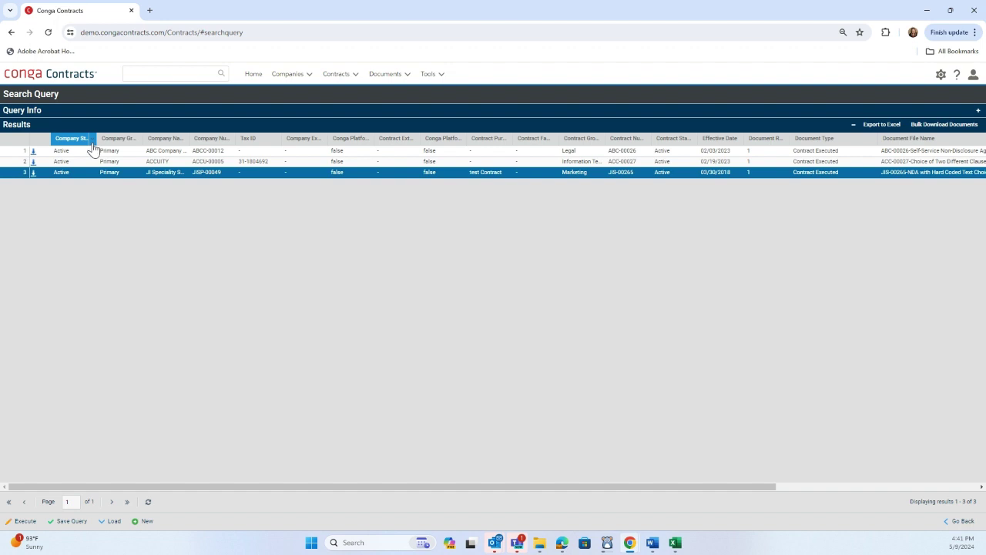
Step: Show the Agreement Type column and hide the Company External Id column in the results
left_click(324, 140)
mouse_move(350, 184)
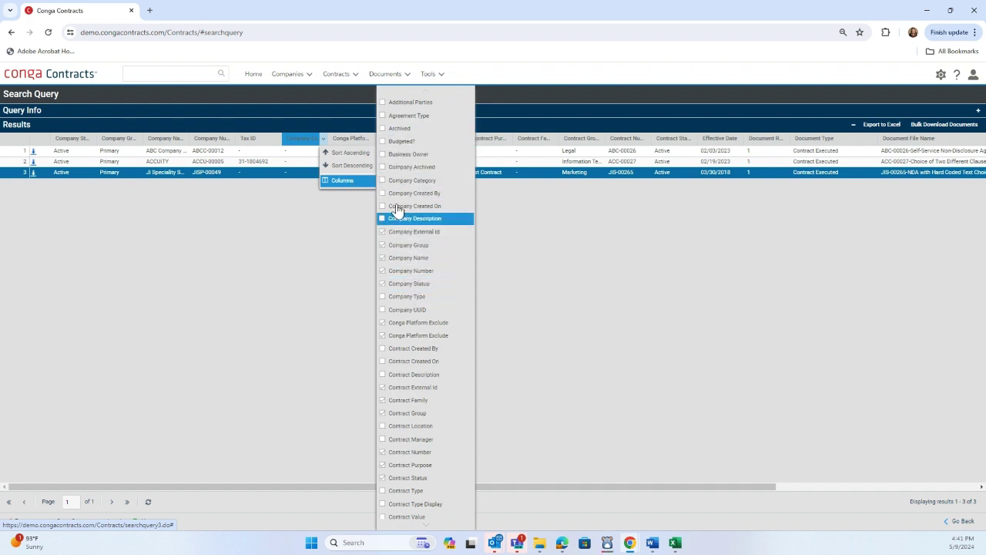
left_click(383, 117)
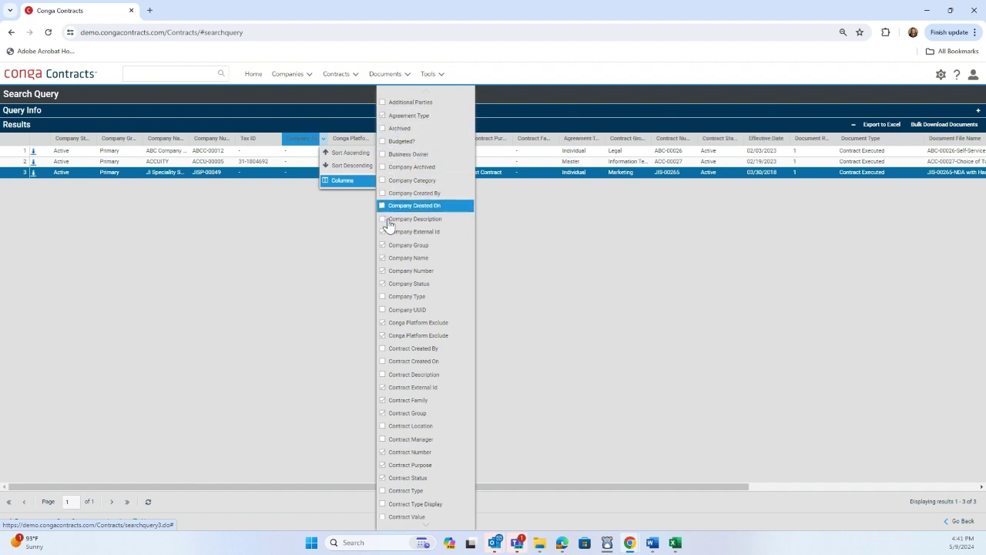
left_click(384, 232)
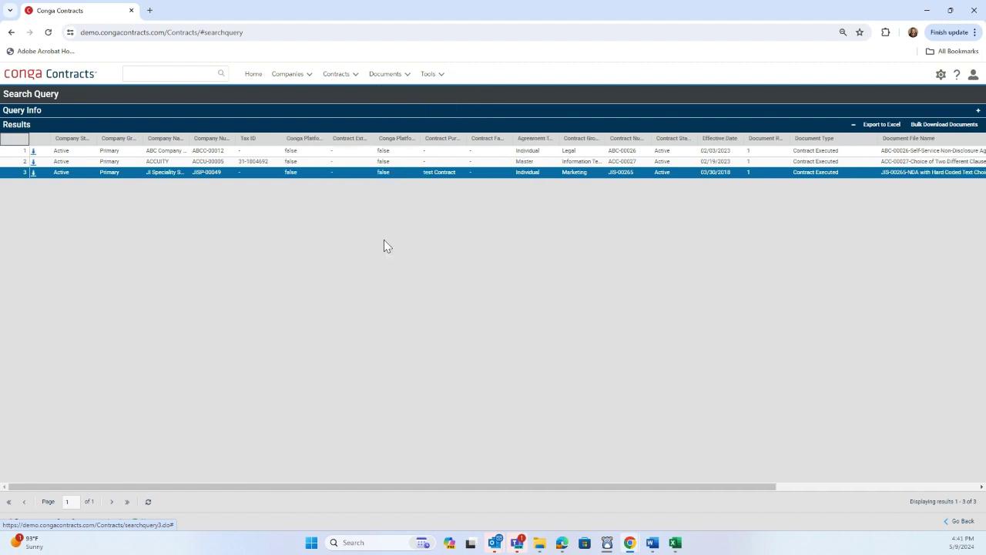
Step: Add the Legal Entity column to the search results
left_click(370, 138)
mouse_move(385, 183)
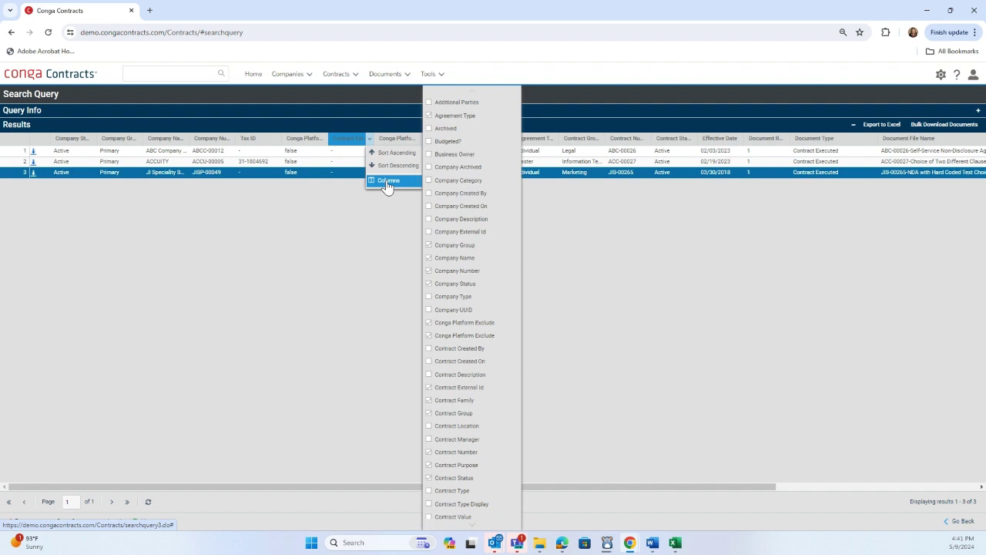
scroll(455, 463, "down", 1)
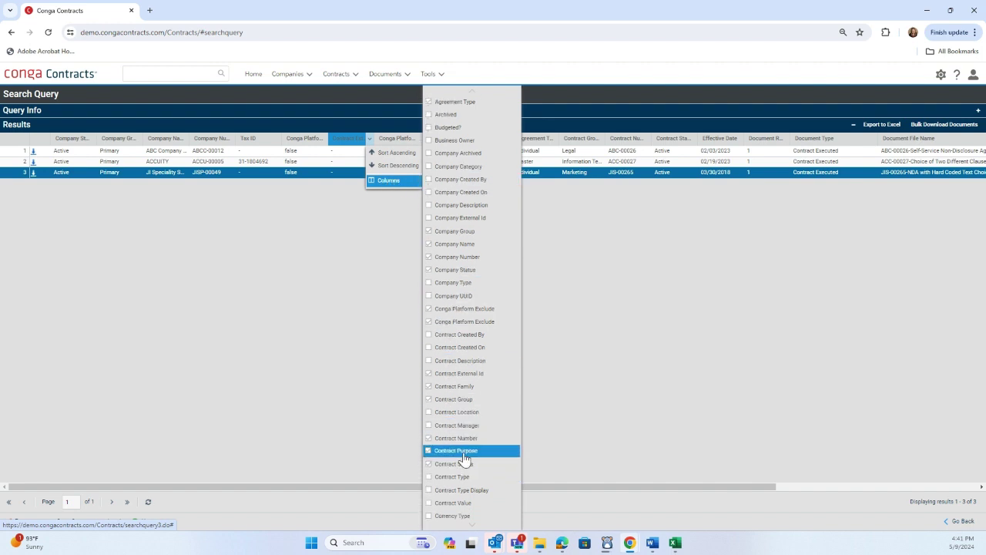
scroll(464, 458, "down", 5)
scroll(470, 430, "down", 3)
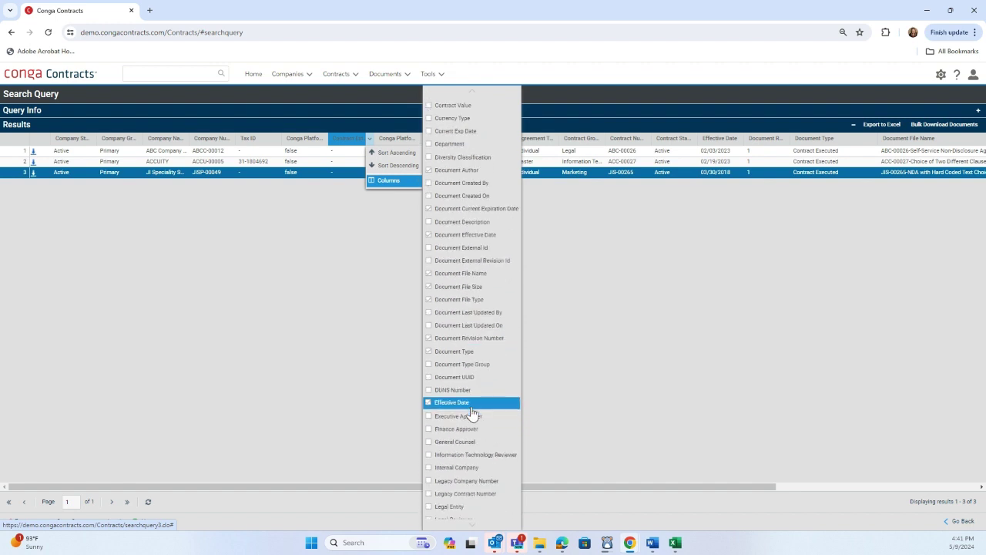
left_click(429, 433)
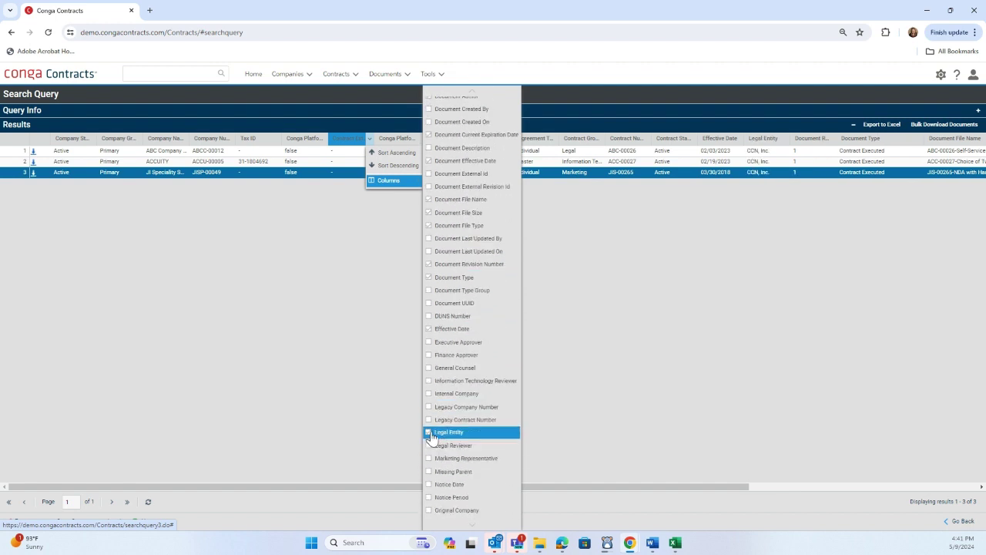
Step: Hide both Conga Platform Exclude columns in the search results
scroll(481, 312, "up", 3)
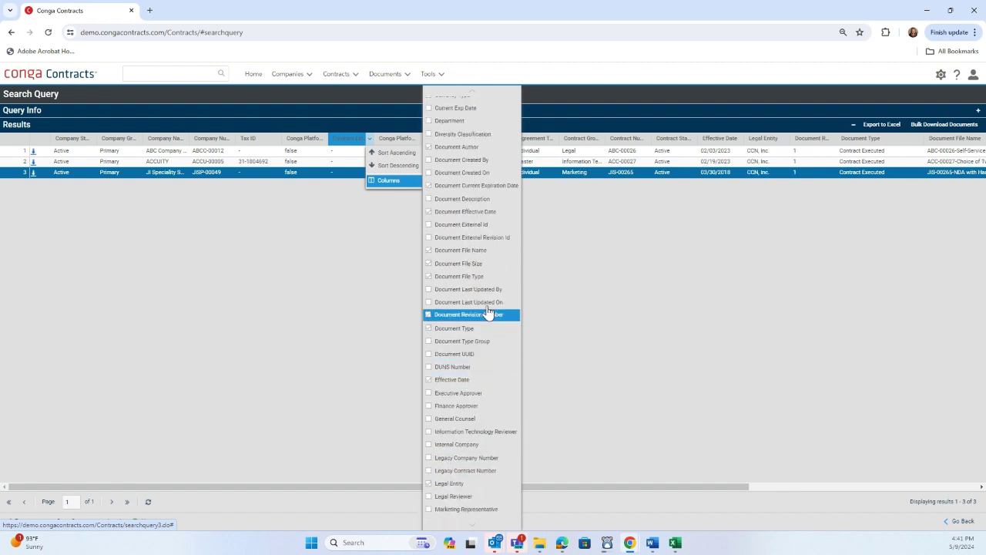
scroll(477, 293, "up", 5)
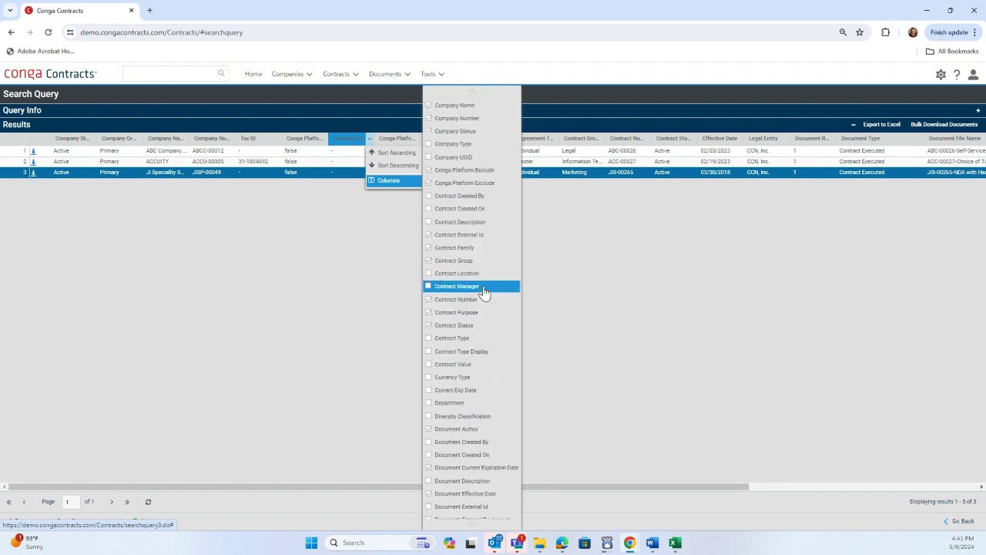
left_click(429, 230)
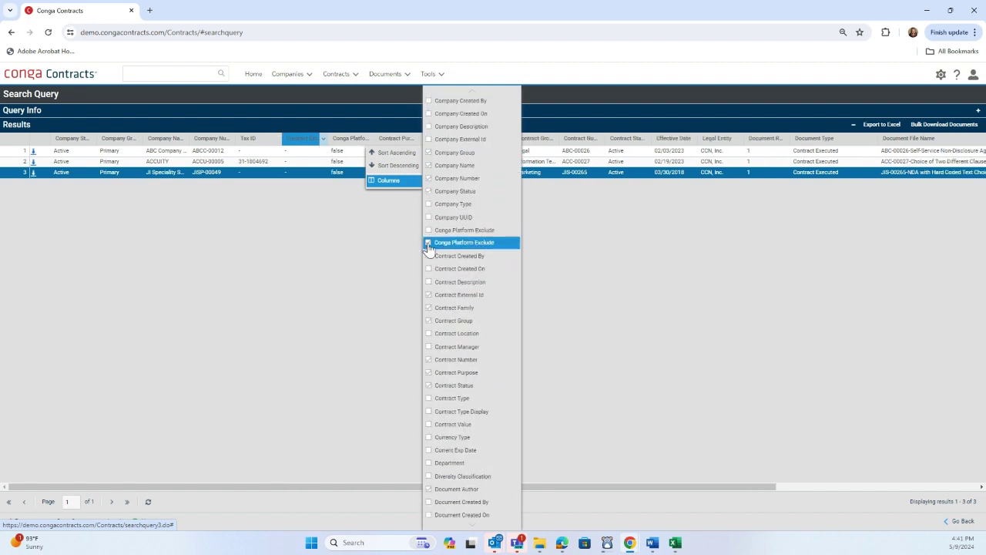
left_click(429, 243)
Step: Remove the Company Number, Company Status and Company Group columns from the results
left_click(433, 178)
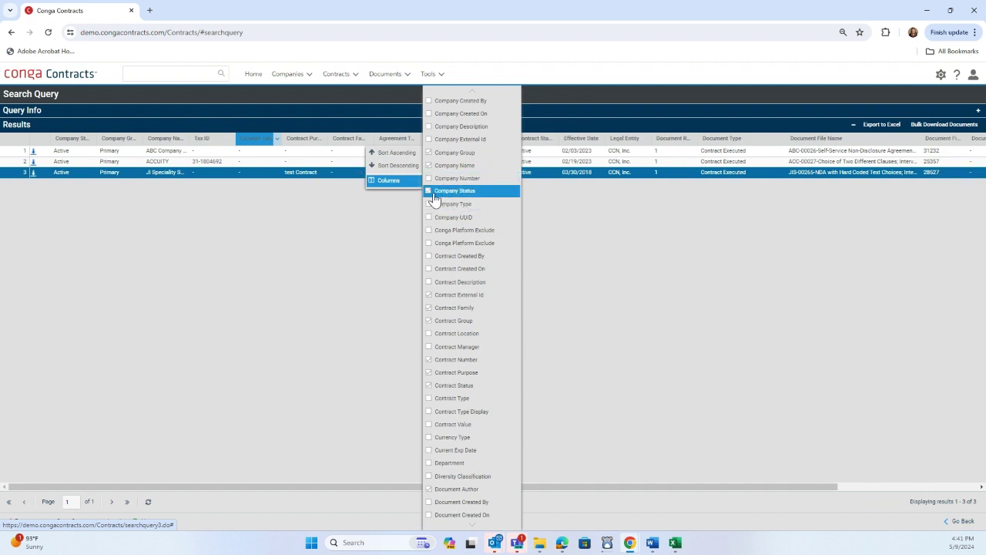
left_click(429, 191)
left_click(429, 152)
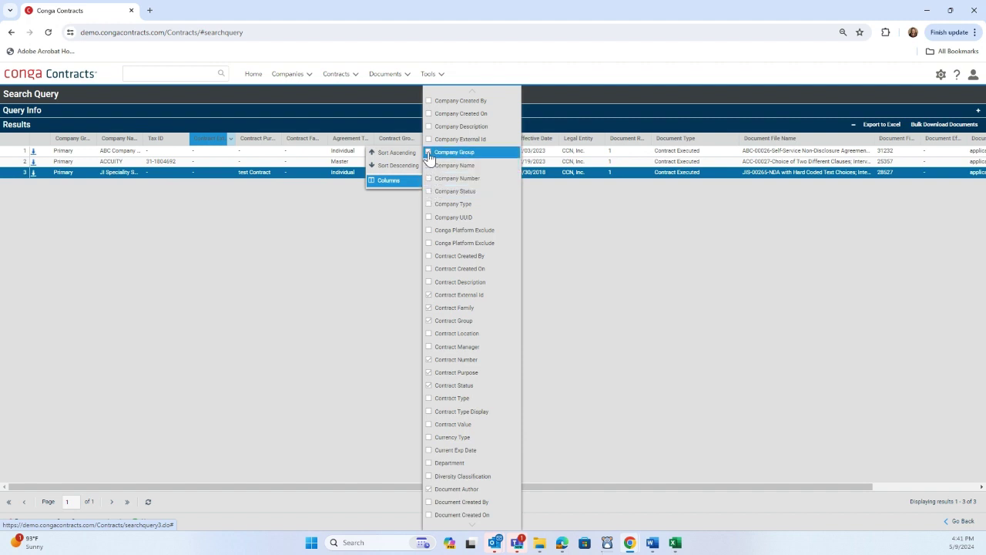
Step: Hide the Contract Family, Contract External Id and Contract Purpose columns in the results
scroll(466, 158, "up", 1)
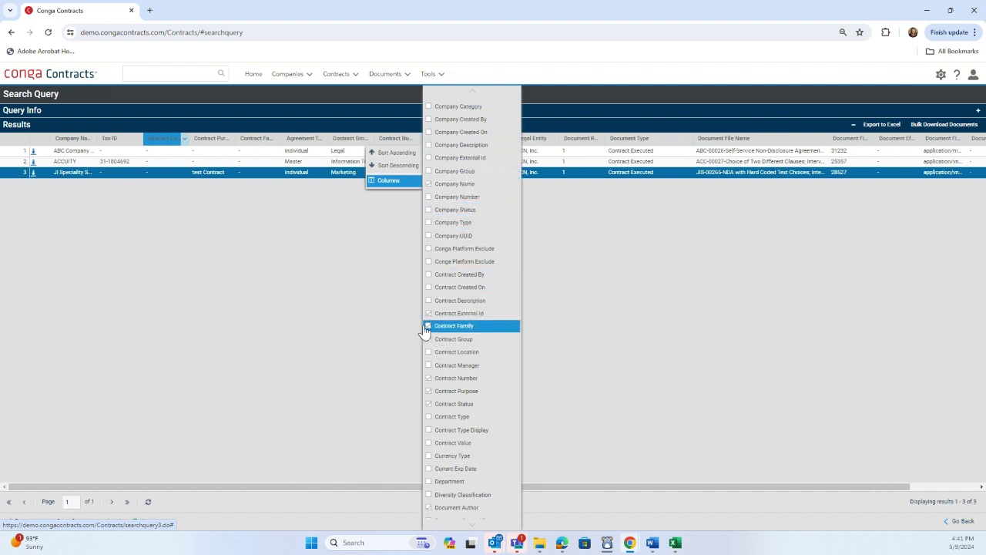
left_click(429, 326)
left_click(431, 314)
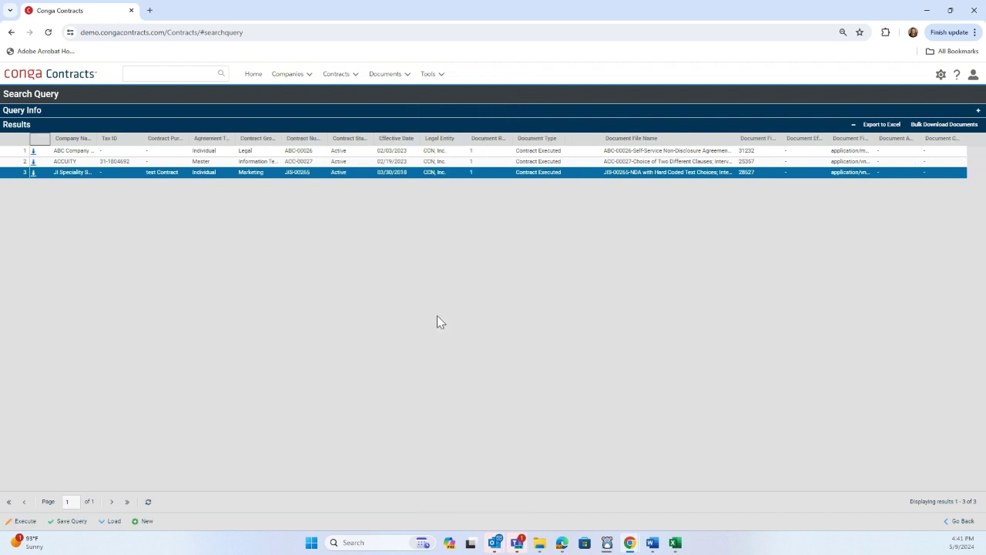
left_click(461, 138)
mouse_move(486, 180)
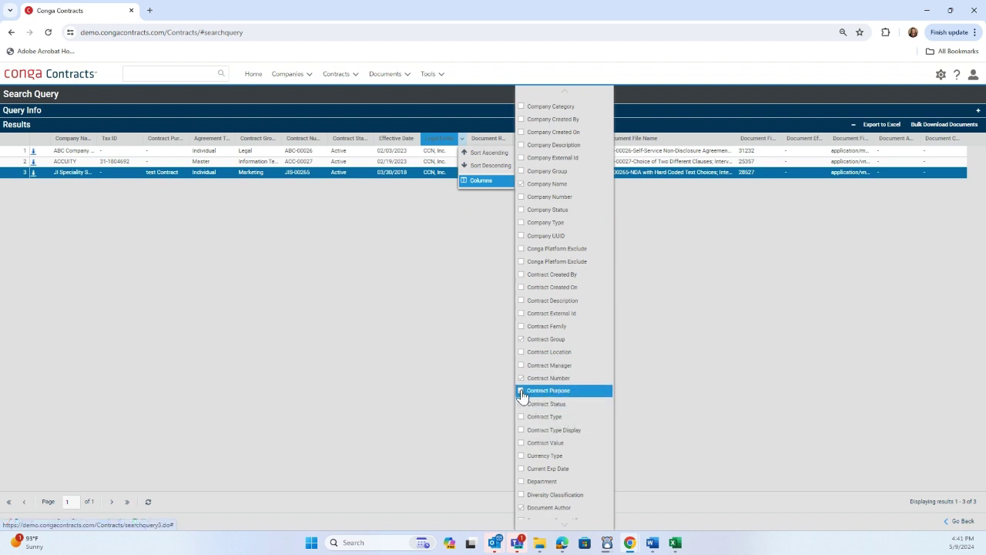
left_click(522, 392)
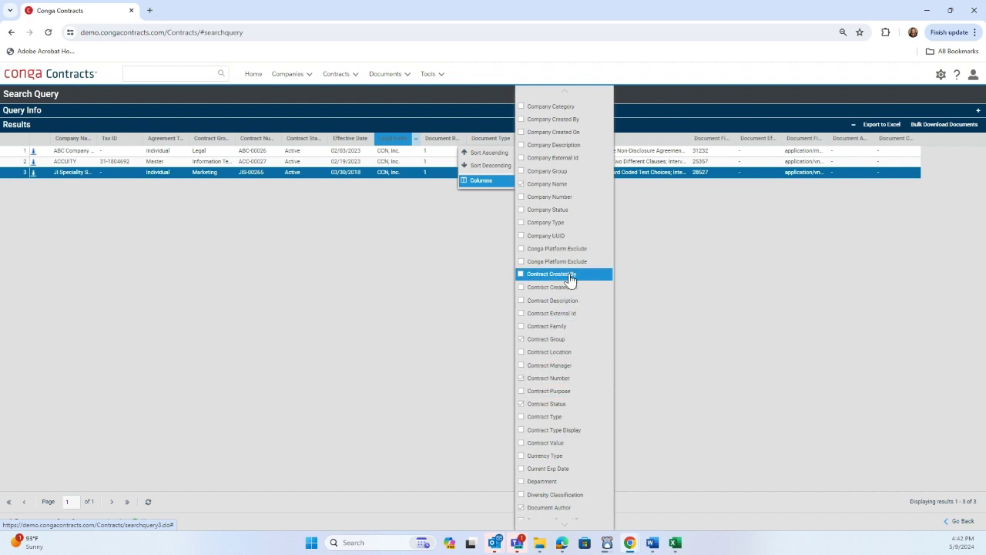
Step: Show the Contract Type and Current Exp Date columns in the results
scroll(574, 259, "up", 1)
scroll(574, 259, "up", 4)
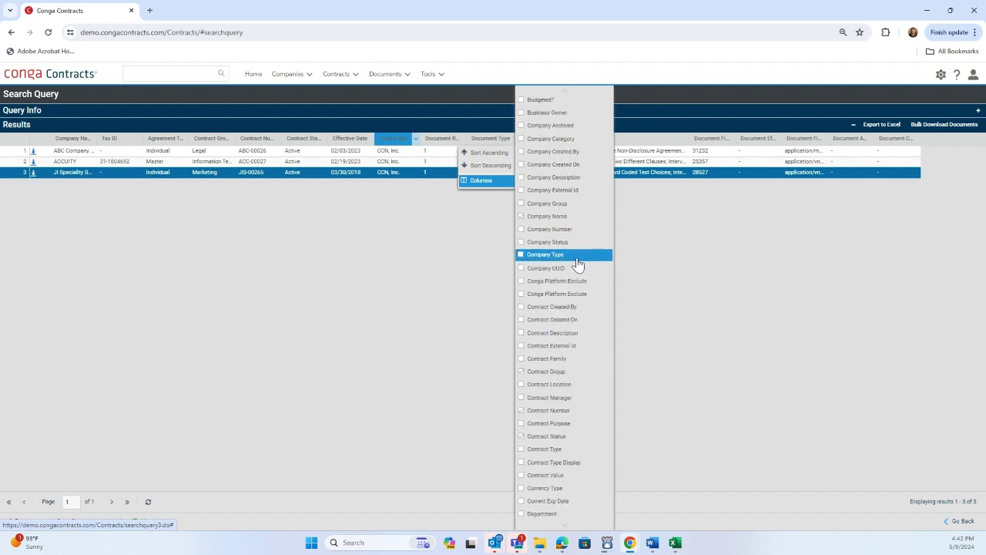
scroll(574, 259, "down", 6)
left_click(535, 397)
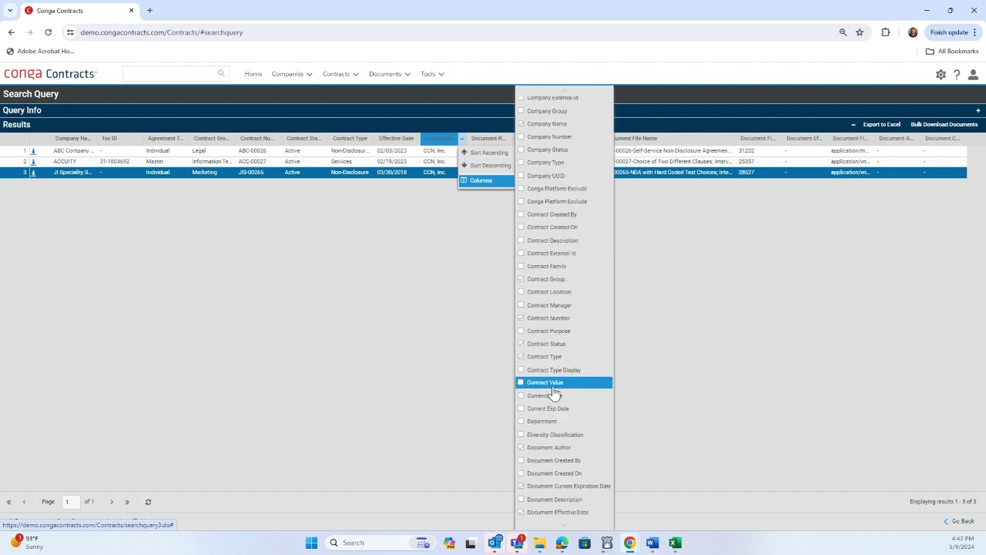
scroll(554, 393, "down", 1)
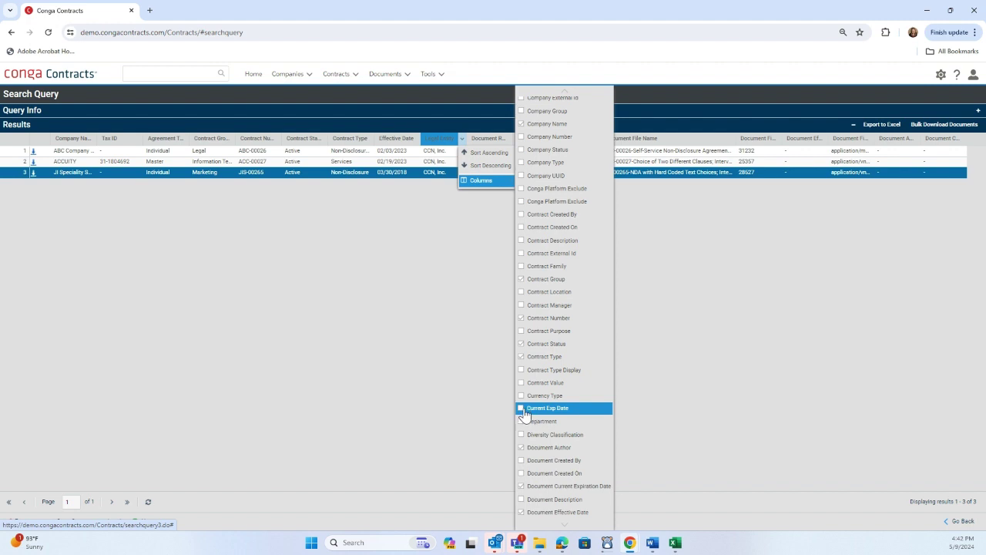
left_click(522, 412)
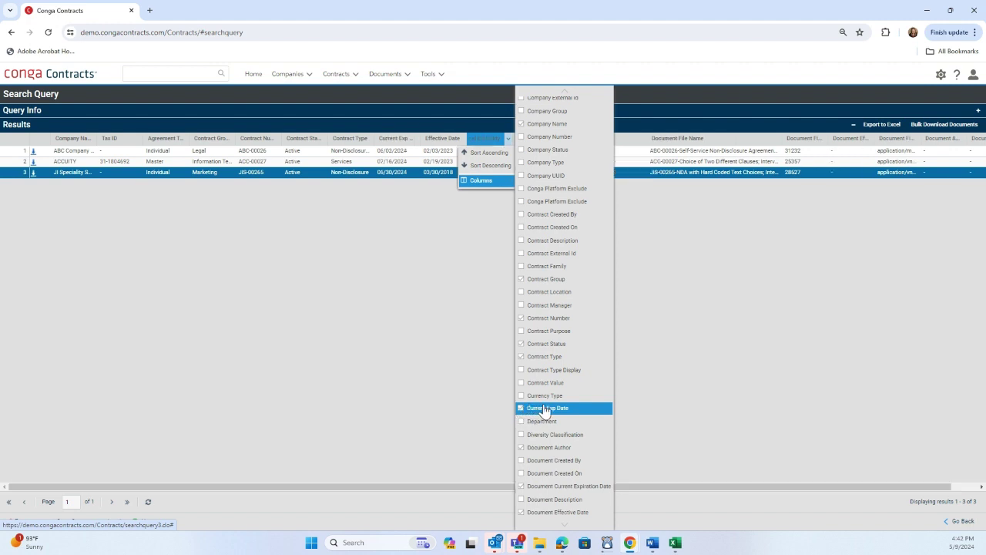
Step: Hide the Document Author, Document Current Expiration Date and Document Effective Date columns in the results
scroll(549, 402, "down", 3)
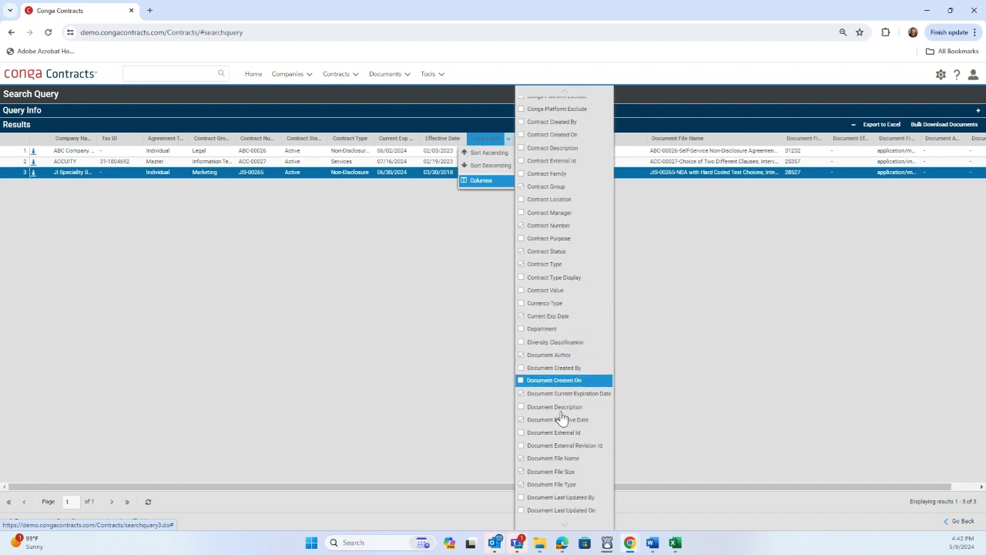
scroll(574, 481, "down", 1)
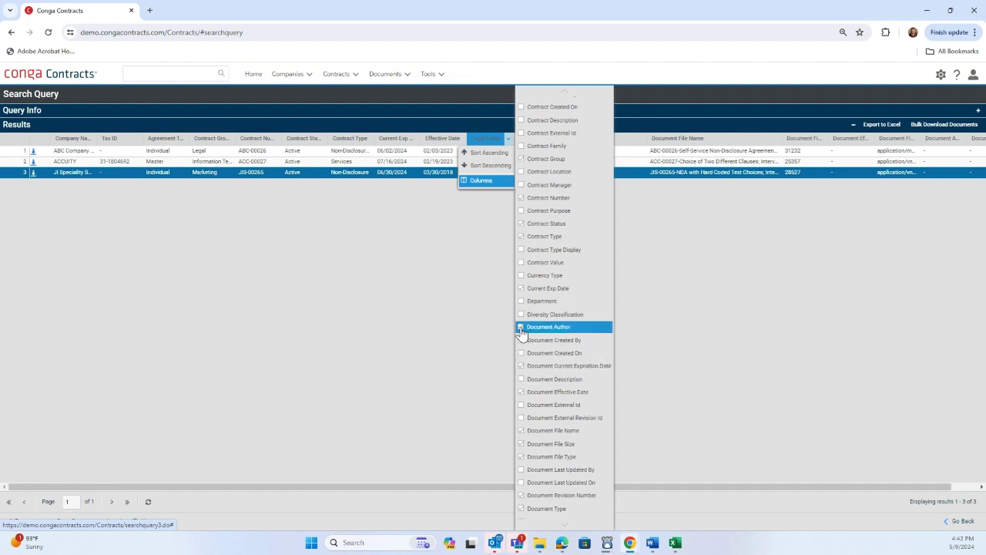
left_click(521, 328)
left_click(521, 367)
left_click(522, 393)
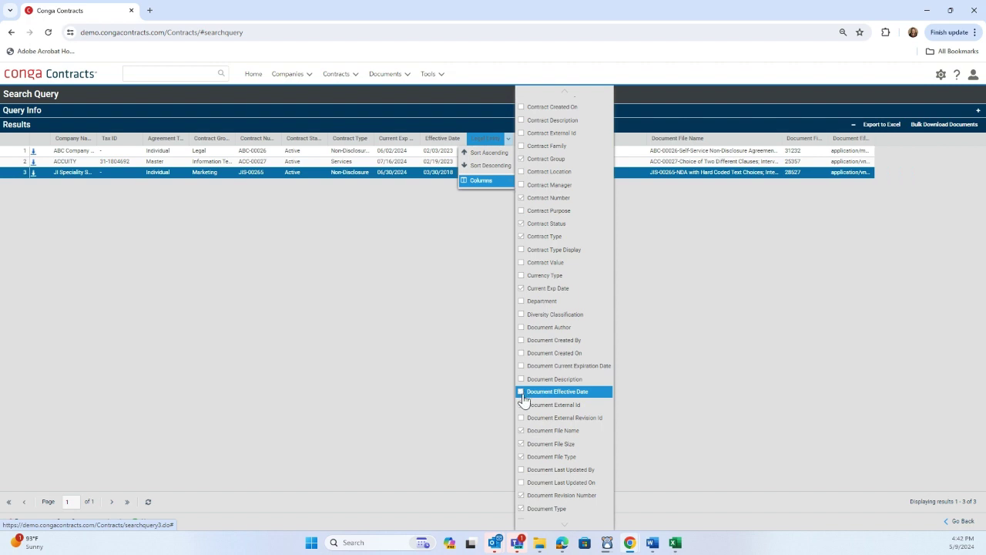
Step: Remove the Document File Size and Document File Type columns from the results
scroll(536, 466, "down", 1)
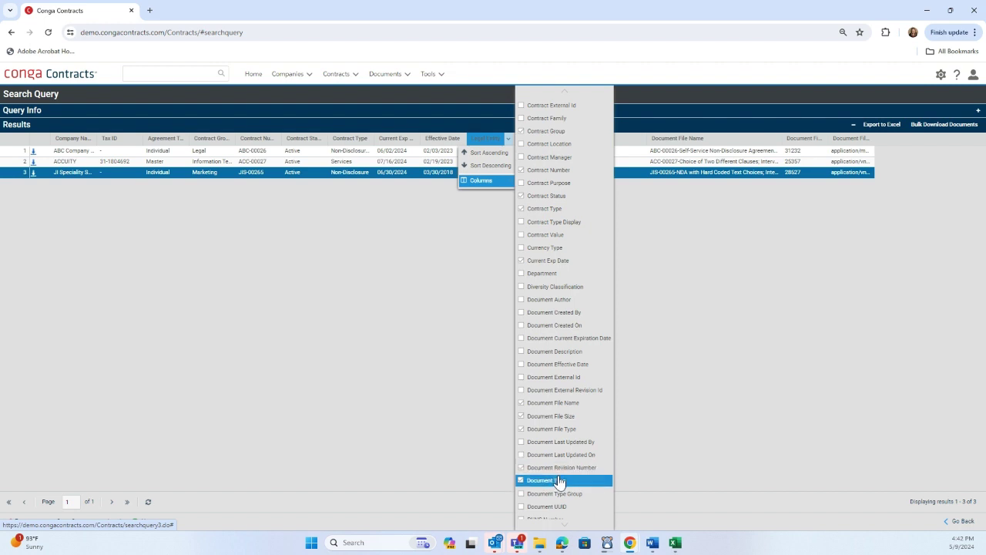
scroll(549, 477, "down", 1)
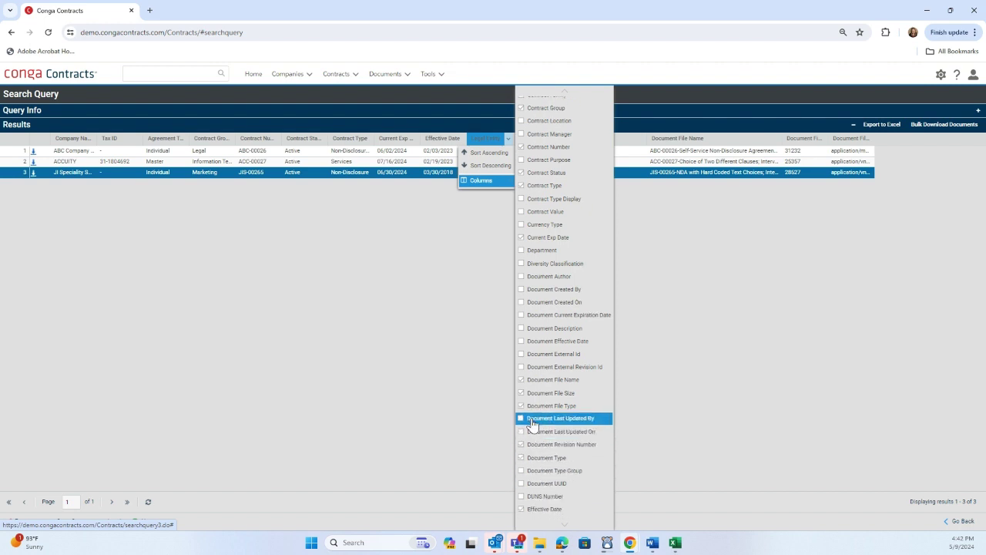
left_click(521, 393)
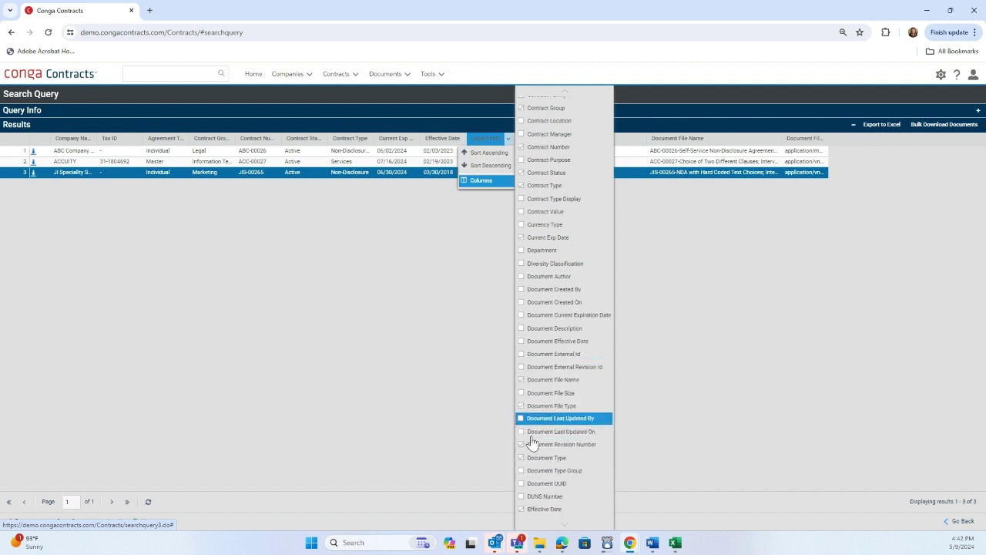
scroll(529, 454, "down", 1)
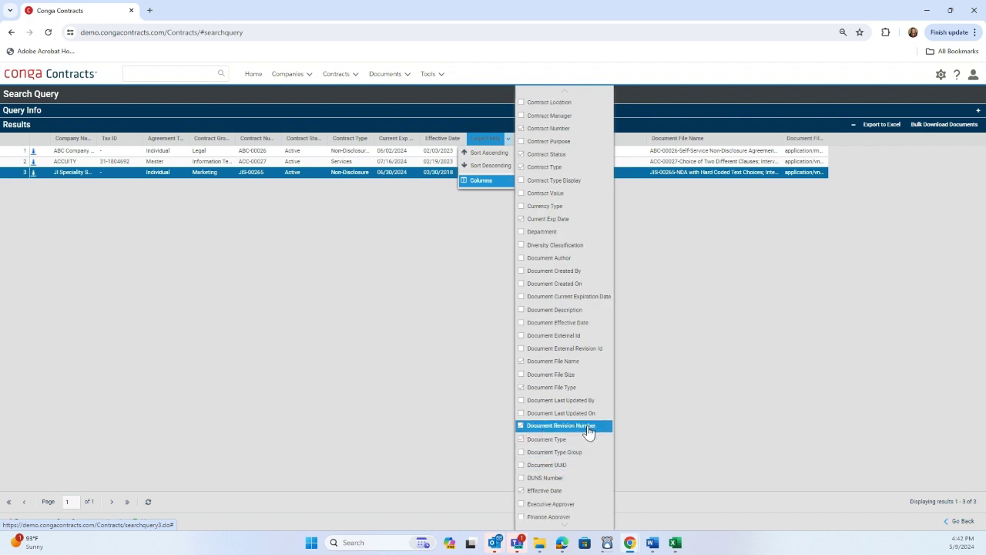
left_click(521, 386)
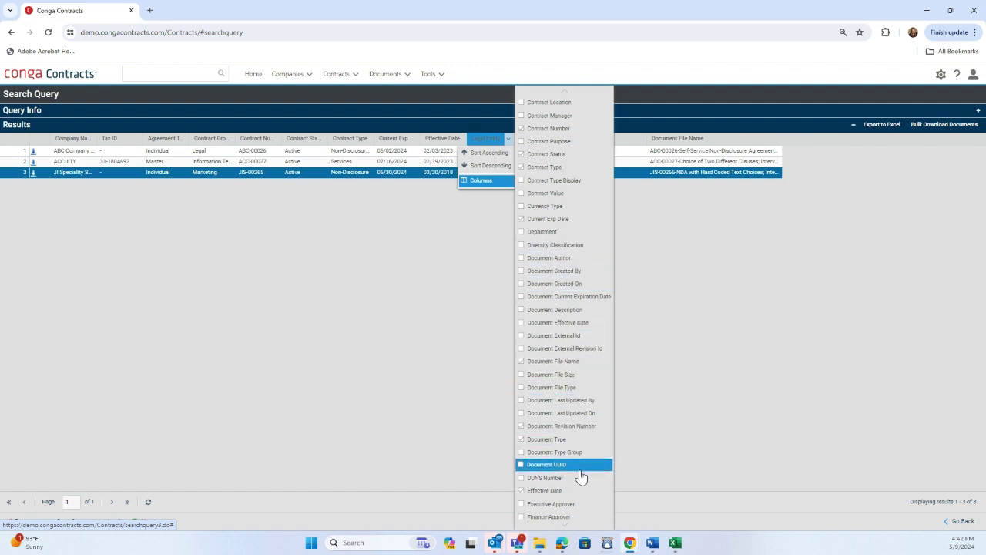
scroll(577, 484, "down", 3)
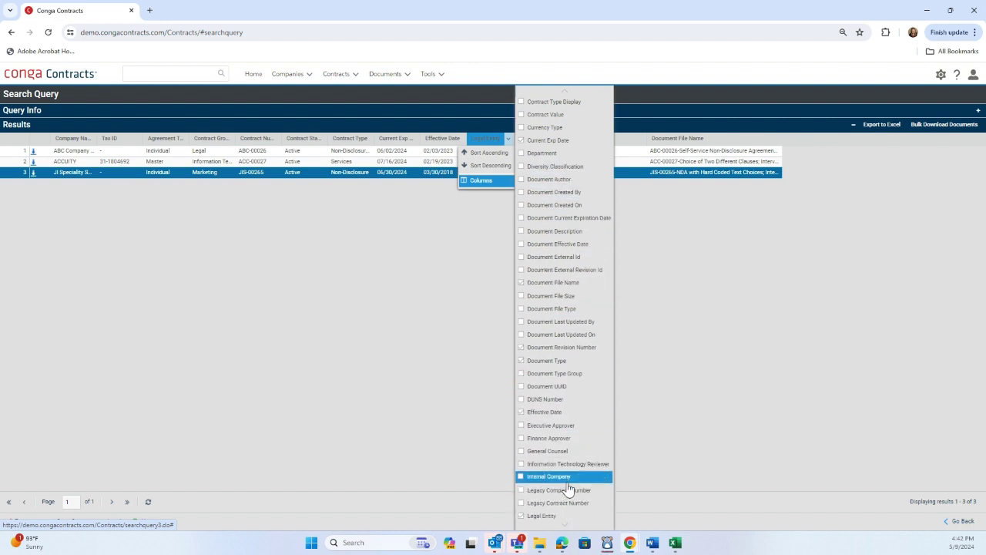
scroll(569, 488, "up", 2)
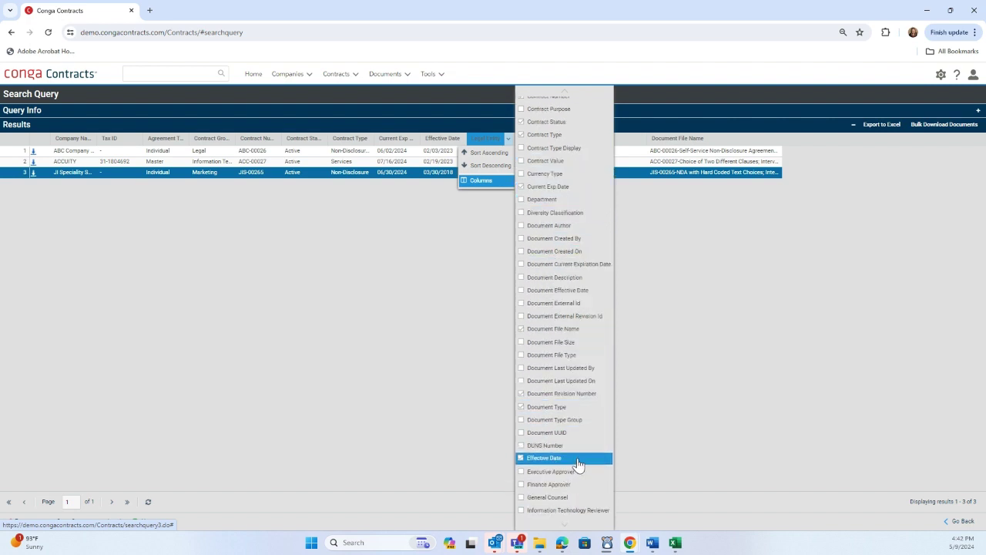
left_click(398, 433)
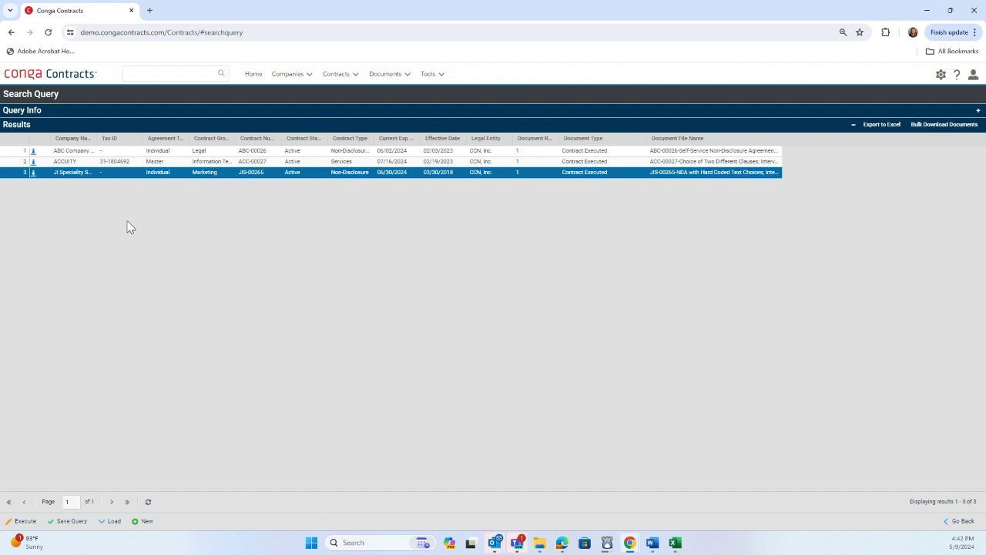
Step: Reorder the result columns so they start with Contract Number, Legal Entity, Company Name and Contract Group
left_click_drag(256, 141, 68, 142)
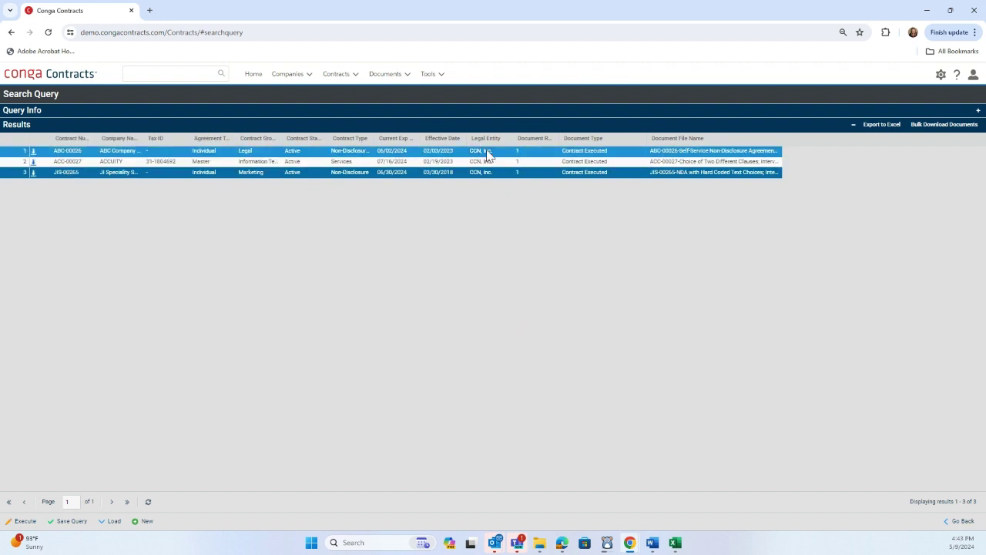
left_click_drag(485, 139, 142, 159)
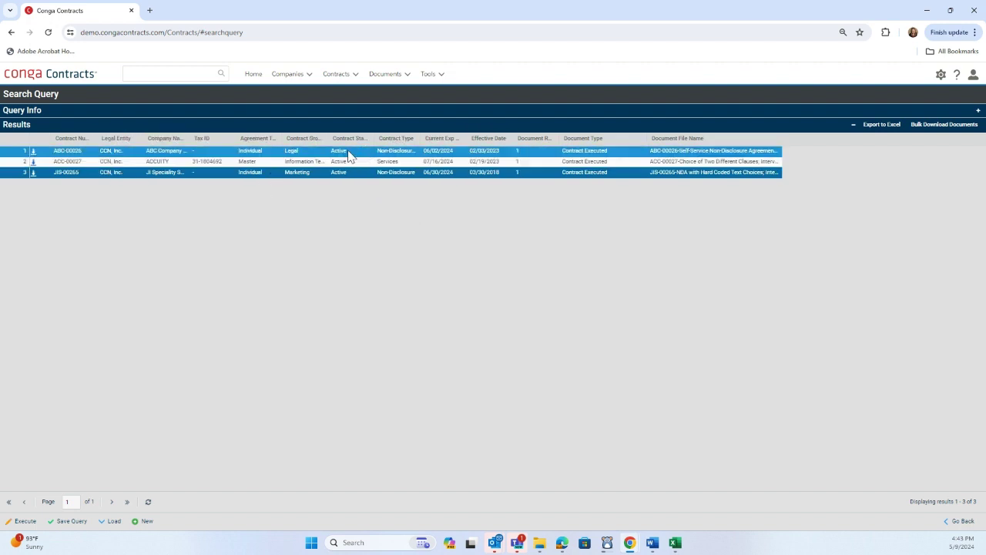
left_click_drag(305, 141, 199, 150)
Step: Hide the Tax ID column and move the Contract Status column ahead of Agreement Type
left_click(277, 139)
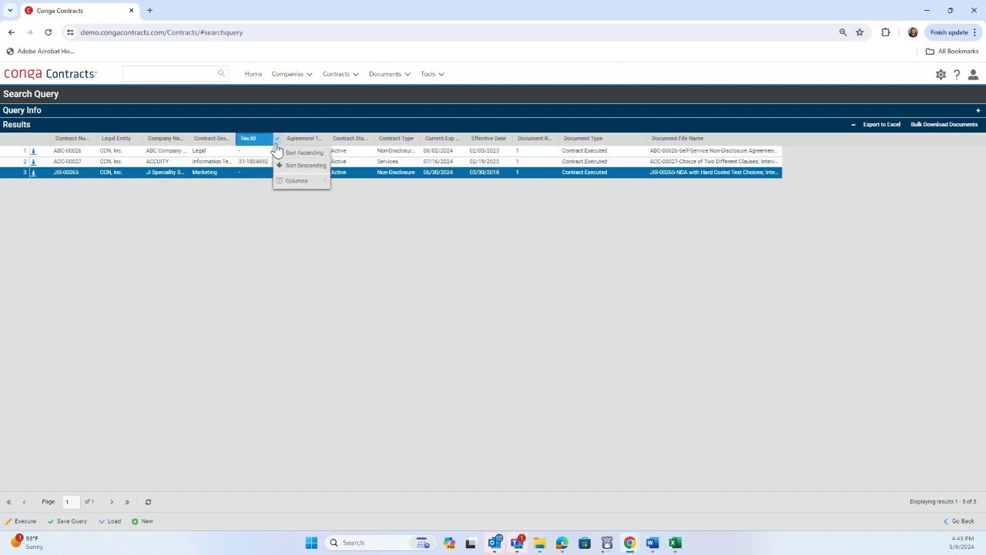
mouse_move(322, 191)
scroll(379, 396, "down", 10)
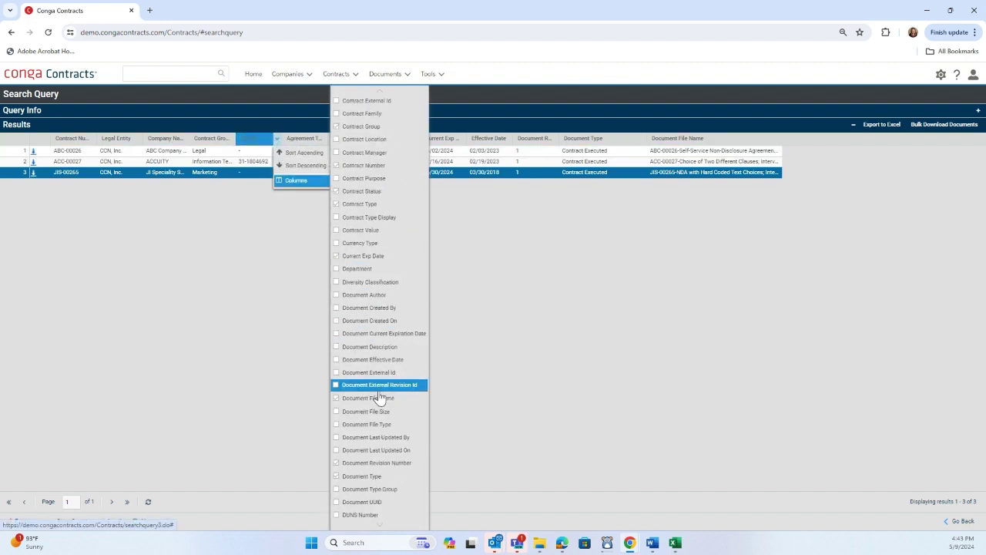
scroll(381, 397, "down", 5)
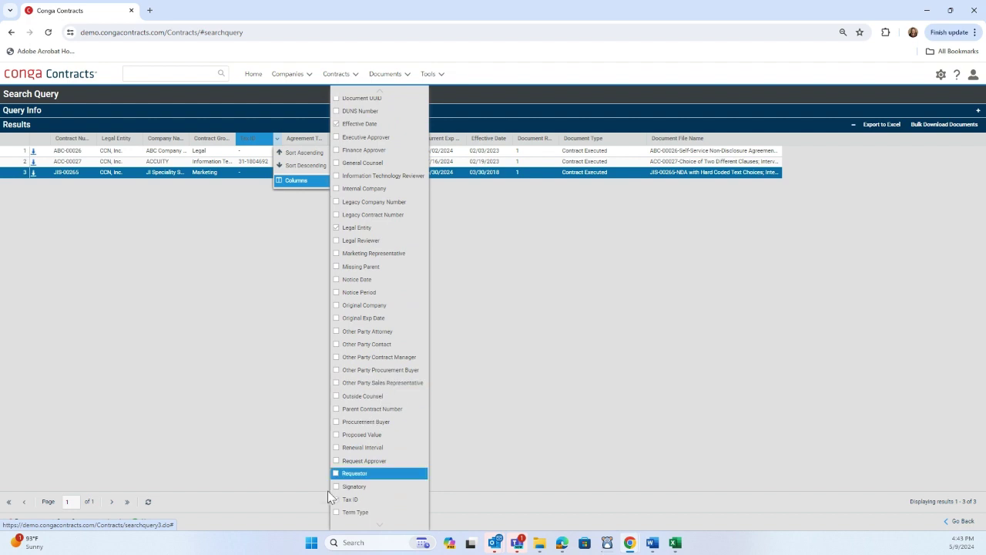
left_click(336, 501)
left_click(237, 393)
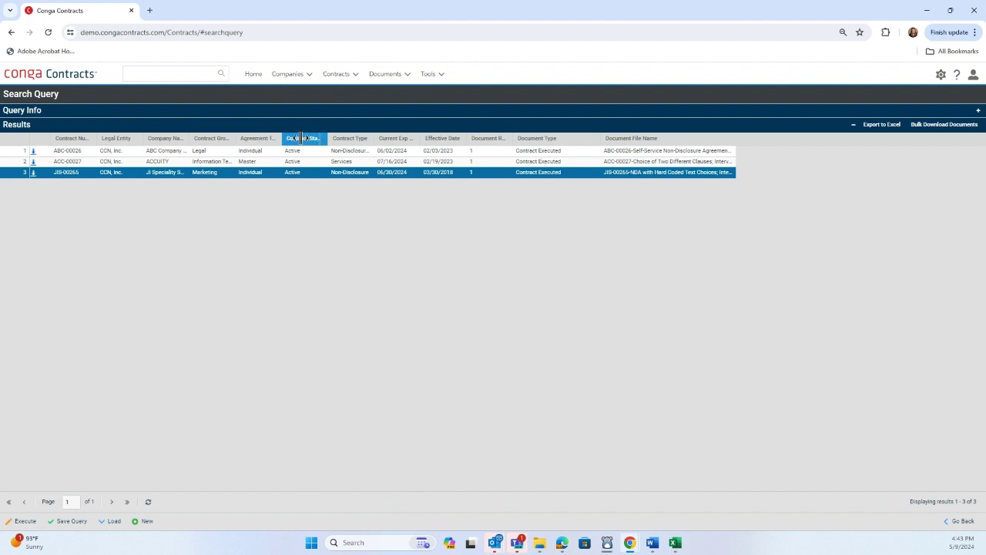
left_click_drag(305, 143, 255, 142)
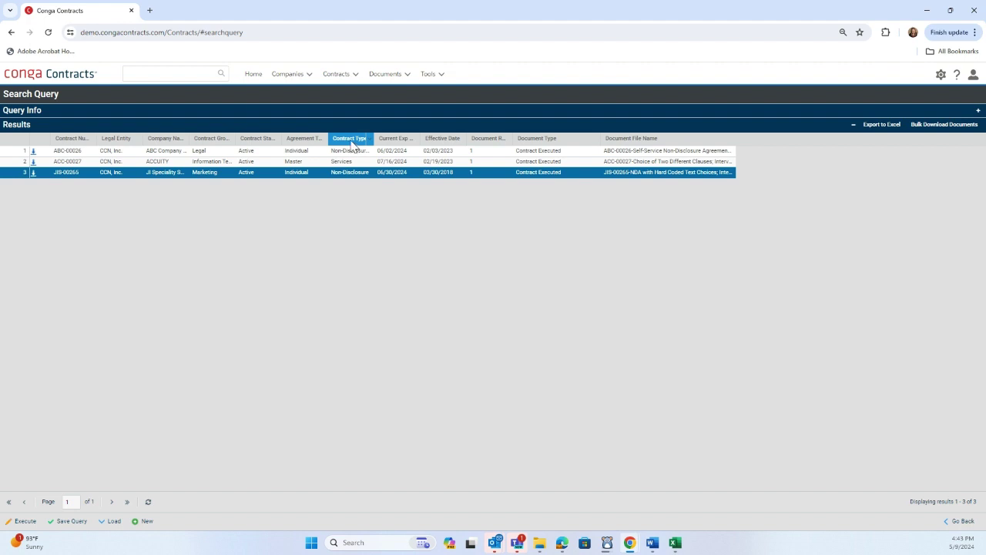
Step: Move Effective Date ahead of Current Exp Date, and place Document Type and Document File Name ahead of the document revision column
left_click_drag(442, 141, 371, 136)
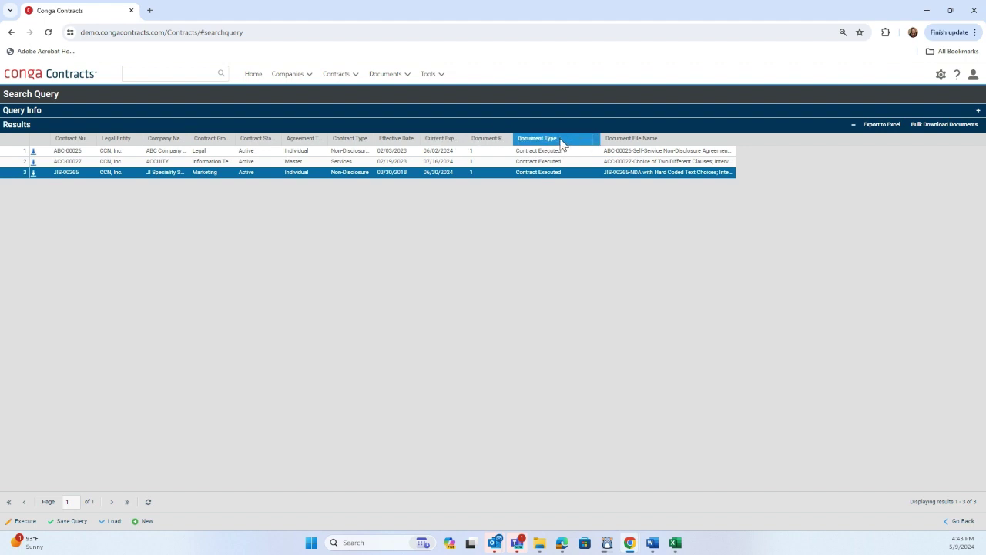
left_click_drag(557, 143, 476, 144)
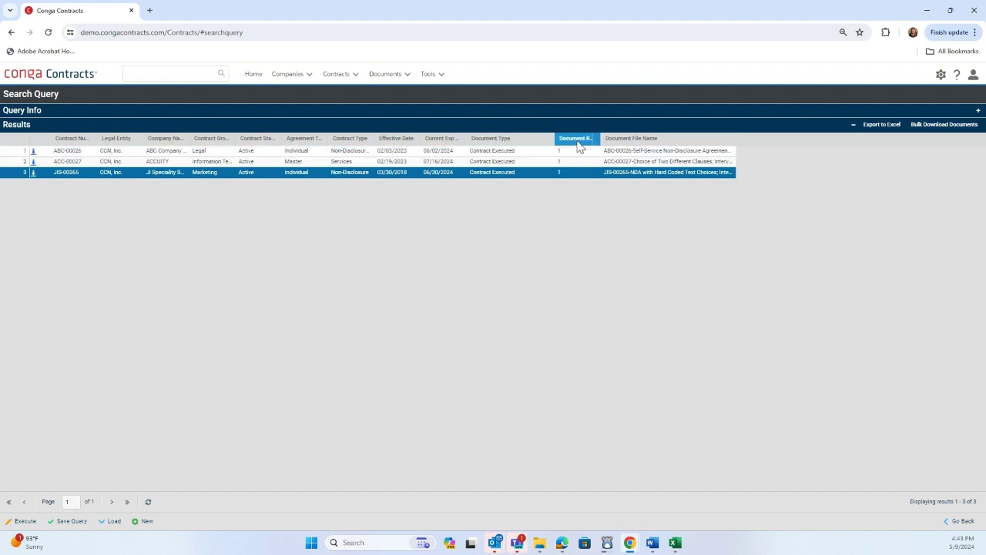
left_click_drag(599, 141, 655, 143)
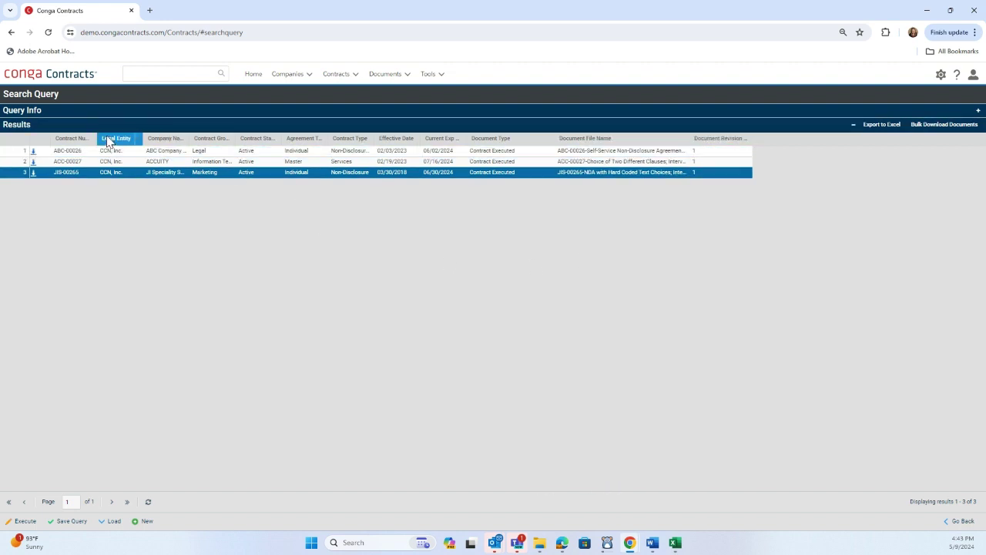
Step: Widen the result columns to fit their contents and save the query as All Active Contracts Expiring Within the Next 90 Days
left_click_drag(96, 137, 644, 138)
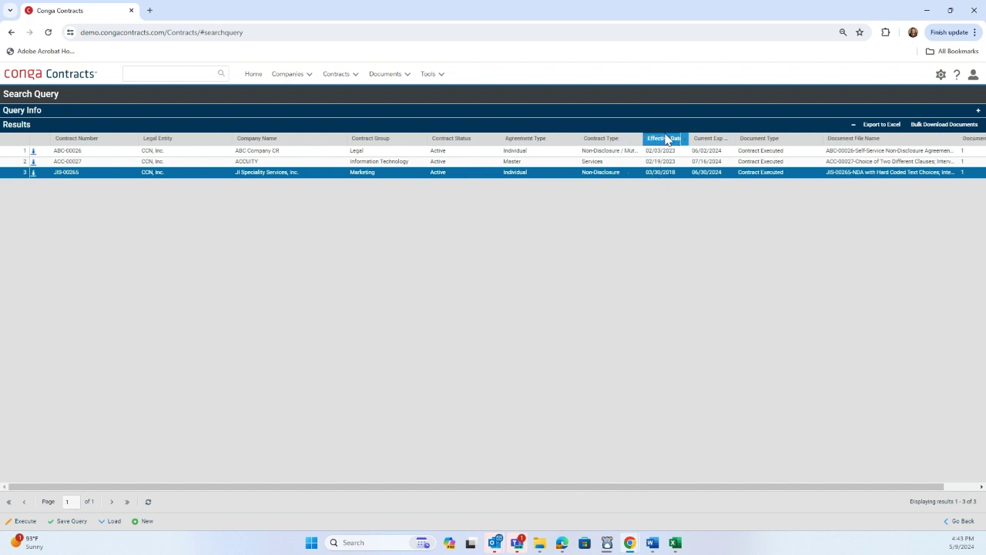
left_click_drag(736, 138, 768, 138)
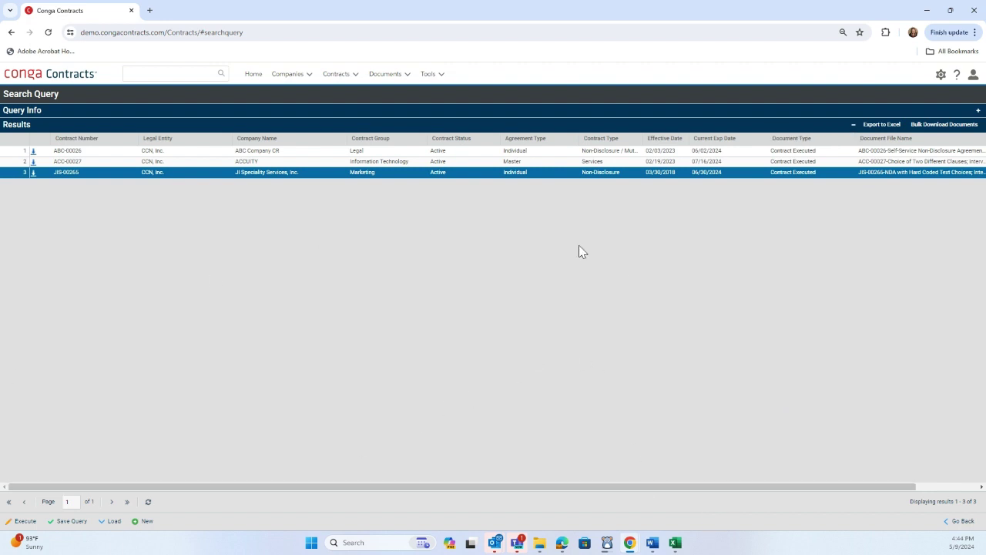
left_click(73, 522)
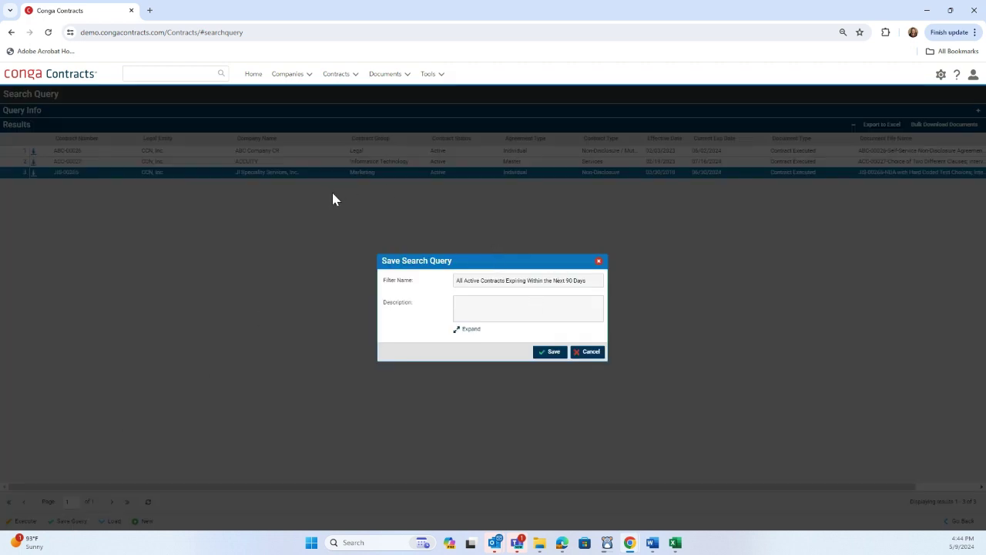
left_click(552, 354)
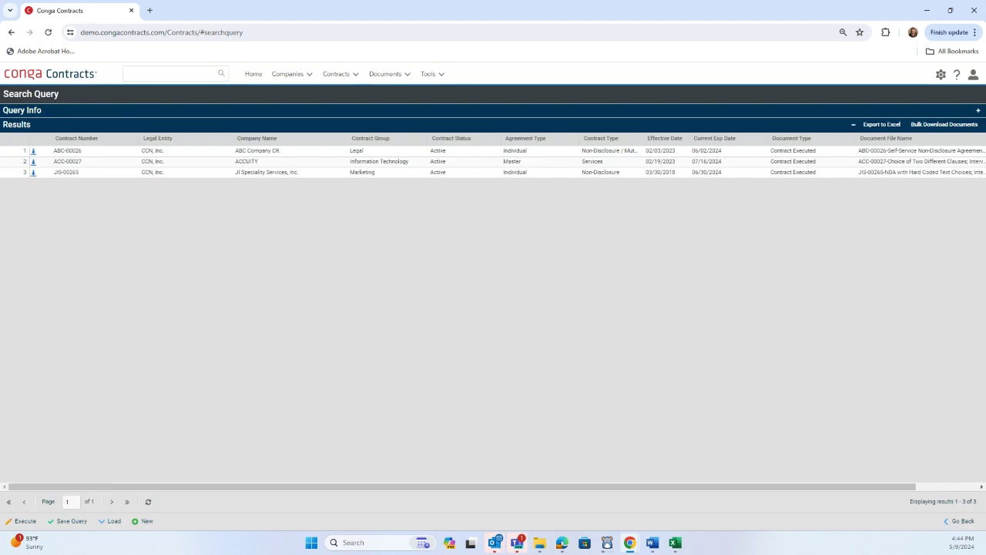
Step: Load the saved query All Active Contracts Expiring Within the Next 90 Days and execute it
left_click(110, 524)
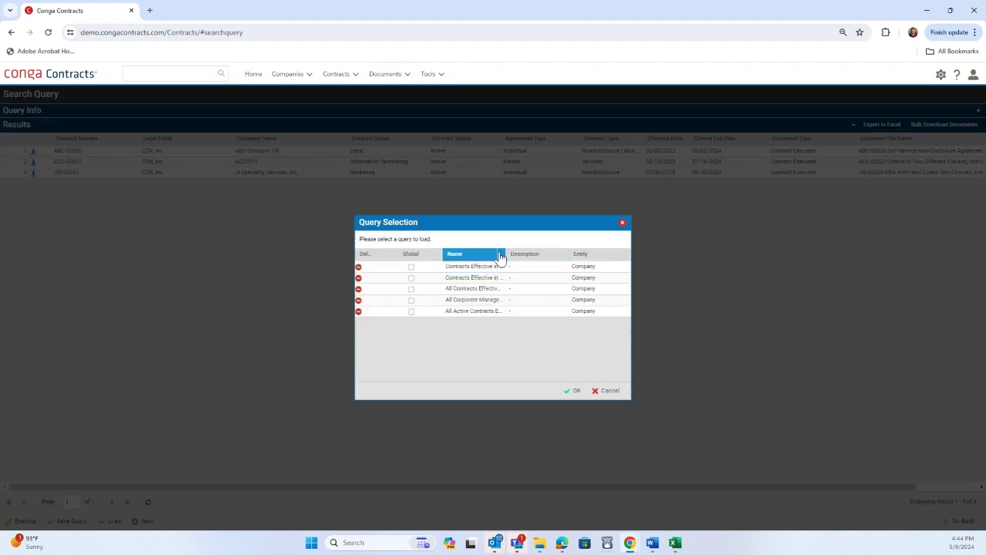
left_click_drag(507, 253, 574, 258)
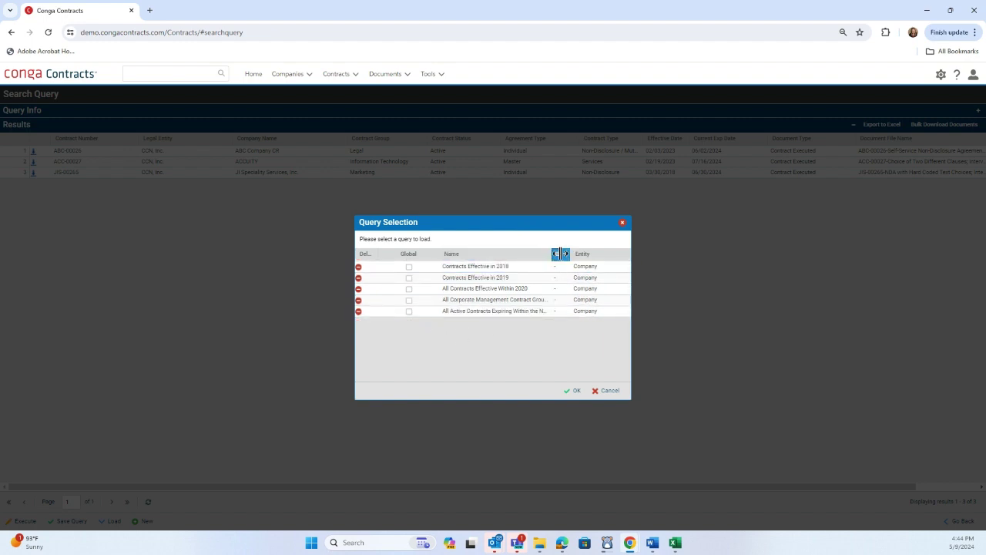
left_click_drag(441, 251, 423, 253)
left_click(574, 290)
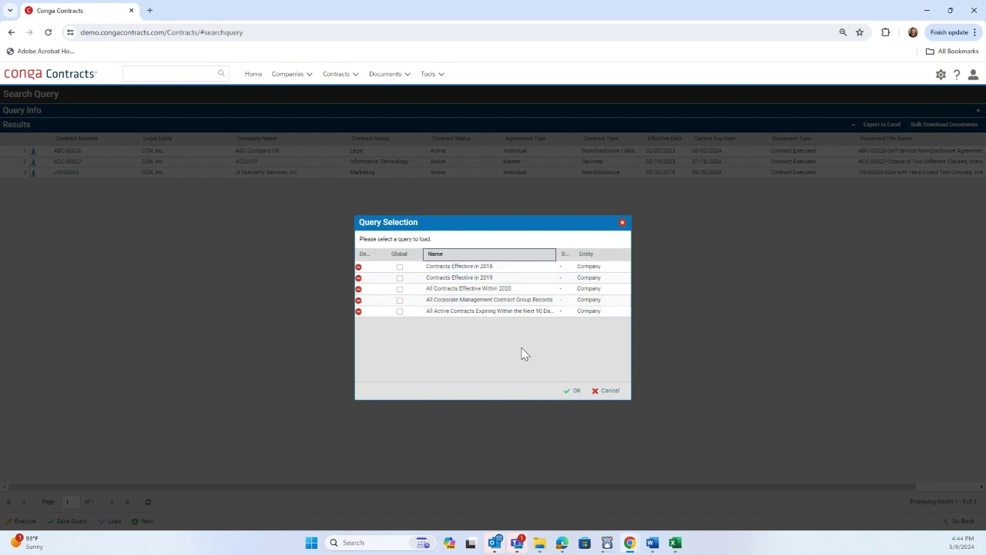
left_click(566, 256)
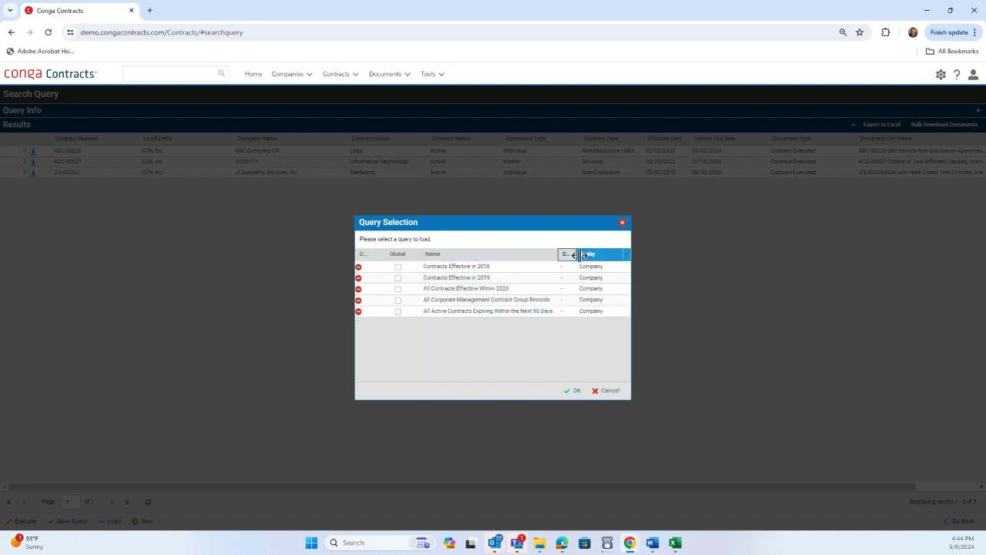
left_click(503, 316)
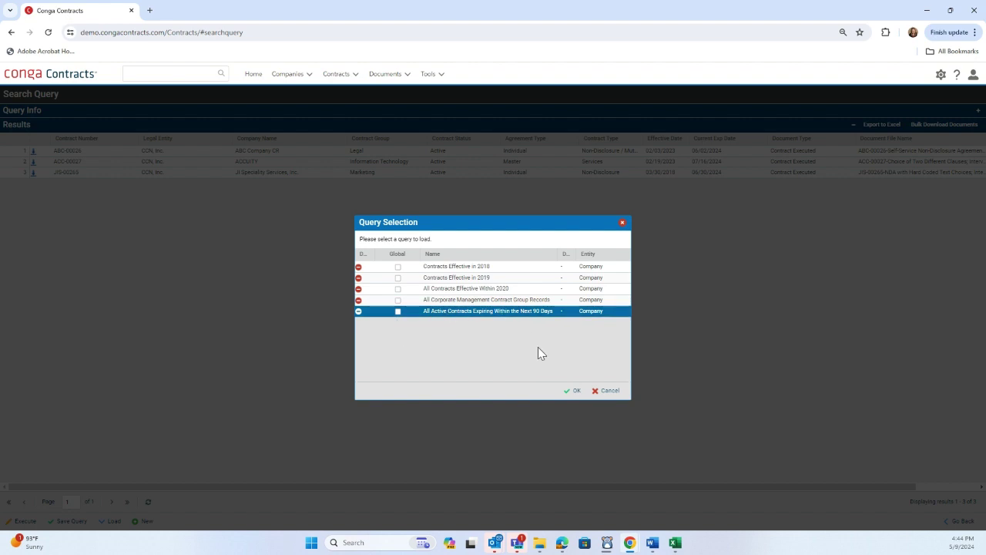
left_click(572, 390)
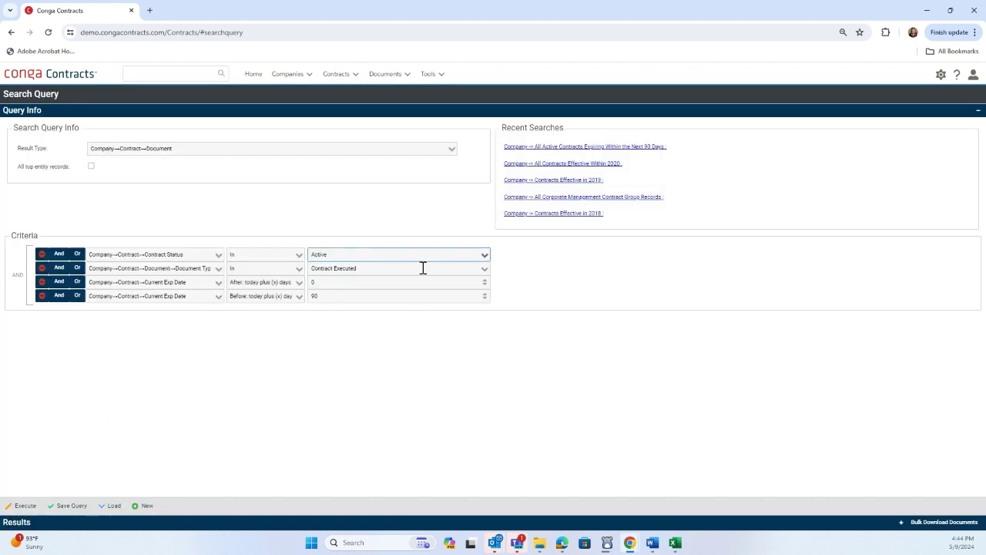
left_click(23, 506)
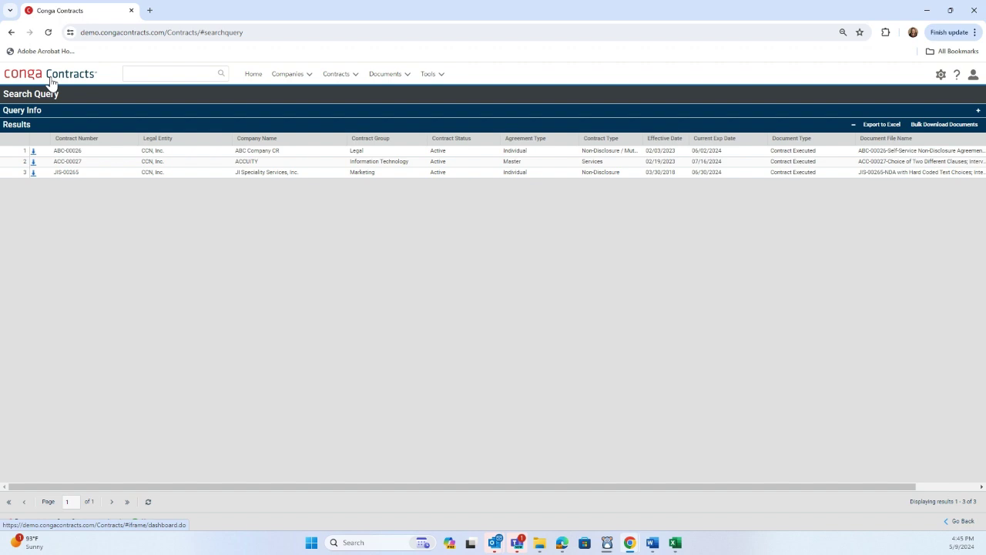
Step: Add a Search Query portlet to the Home dashboard
left_click(254, 77)
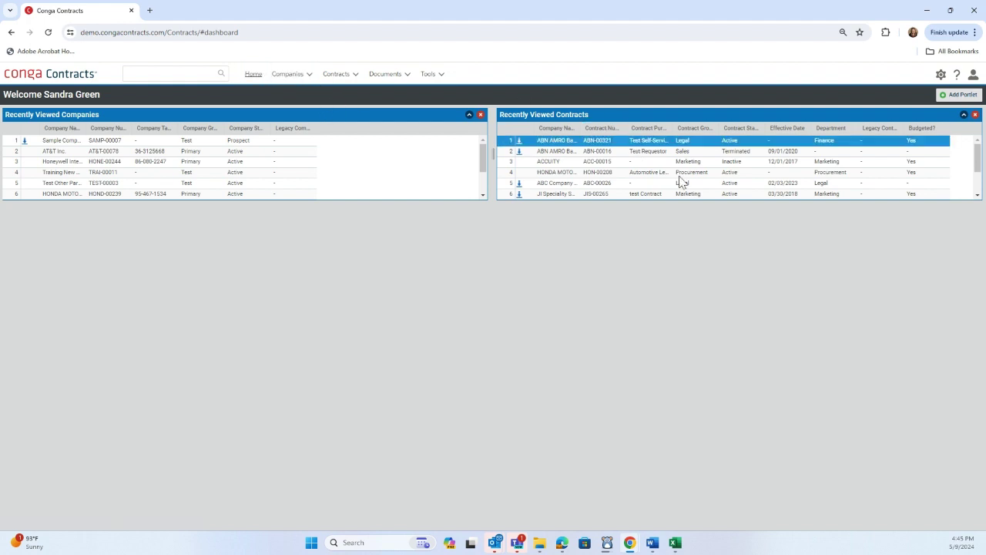
left_click(957, 98)
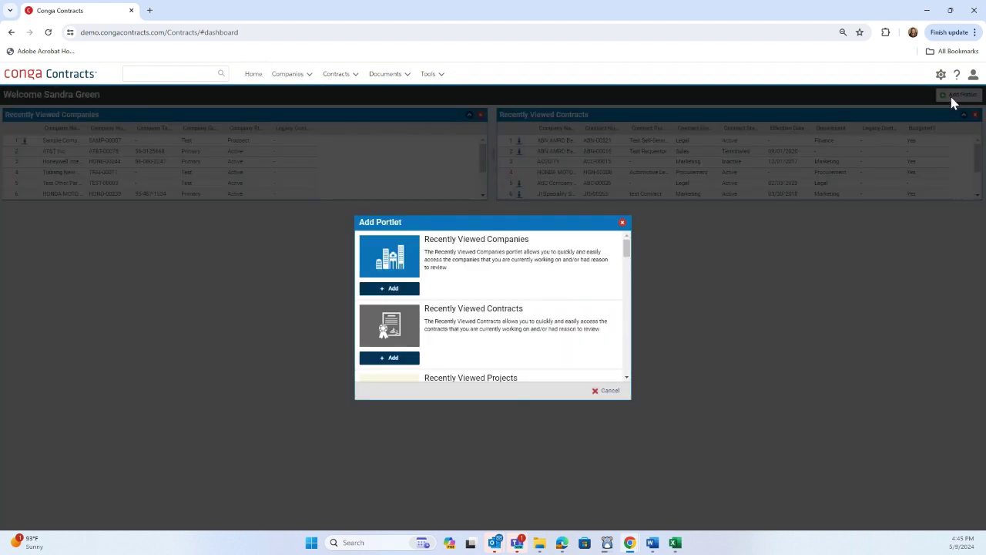
scroll(462, 293, "down", 10)
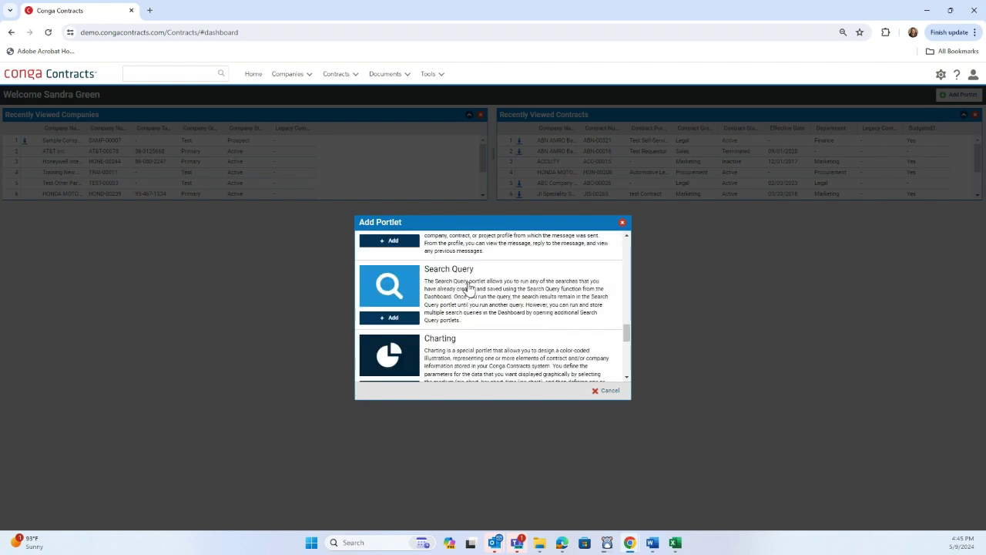
left_click(395, 318)
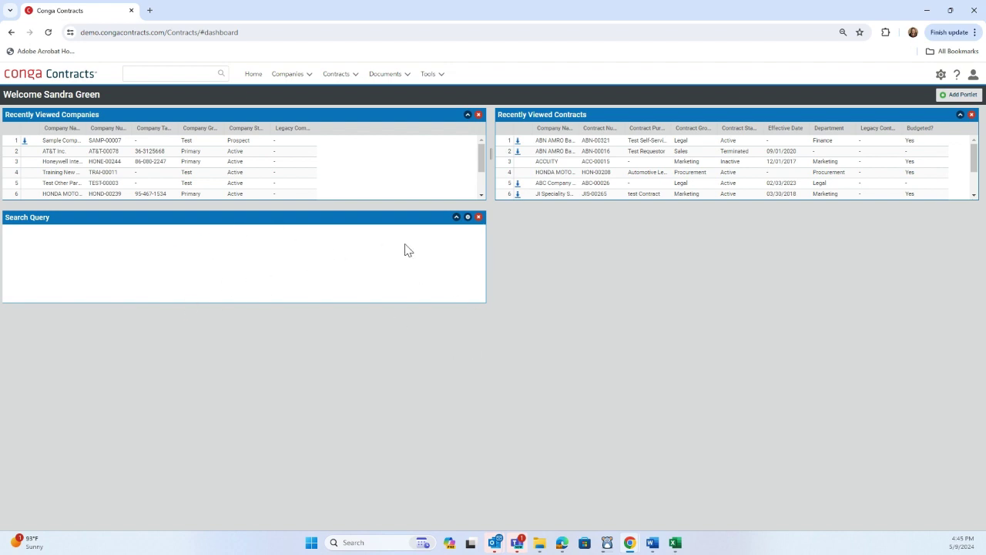
Step: Load the saved query All Contracts Effective Within 2020 into the new Search Query portlet
left_click(467, 219)
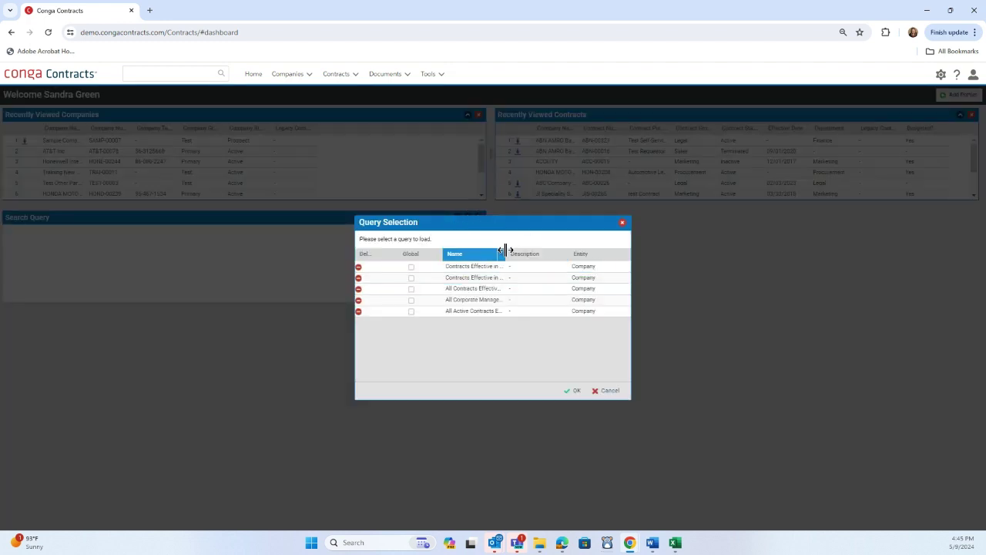
left_click_drag(505, 252, 552, 254)
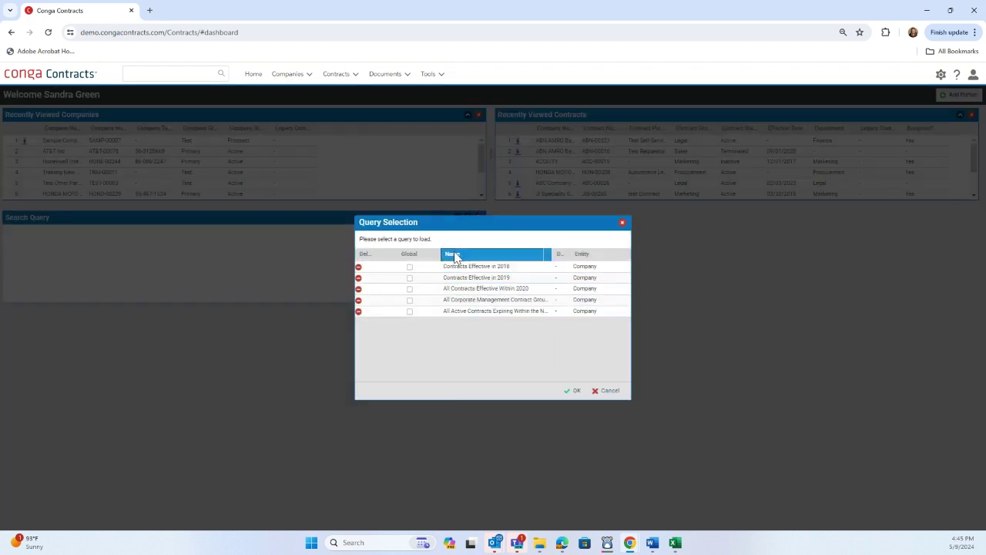
left_click_drag(445, 254, 420, 255)
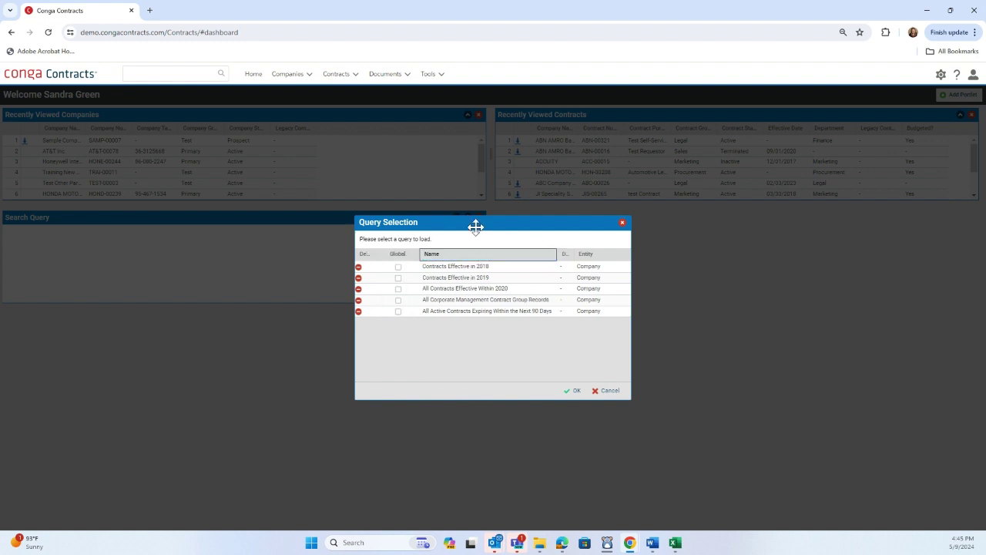
left_click(558, 278)
left_click(561, 310)
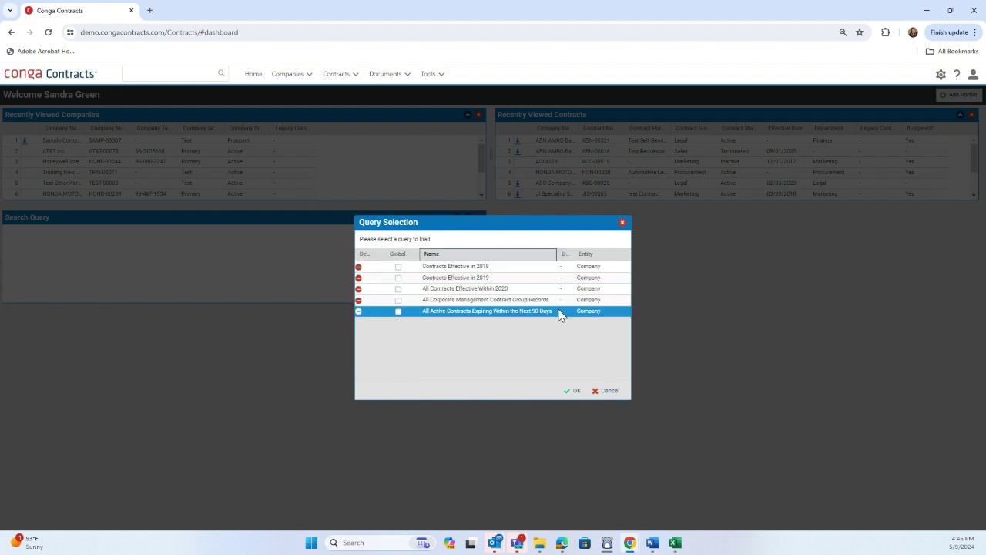
left_click(507, 325)
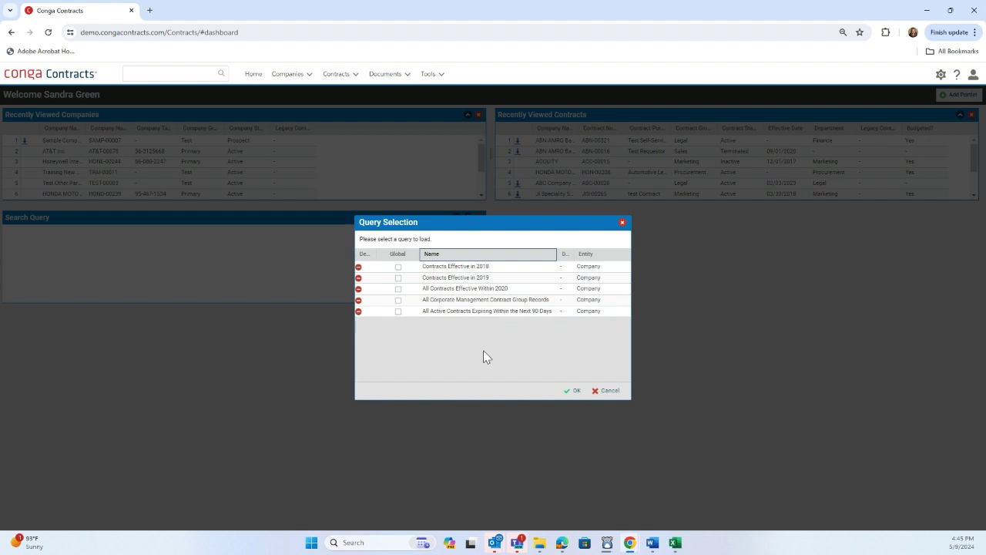
left_click(445, 289)
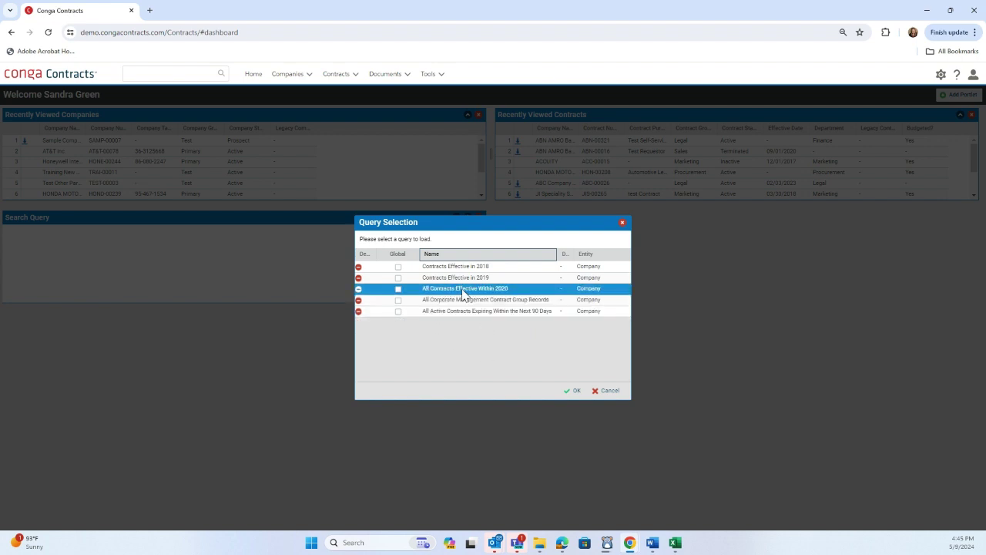
left_click(463, 296)
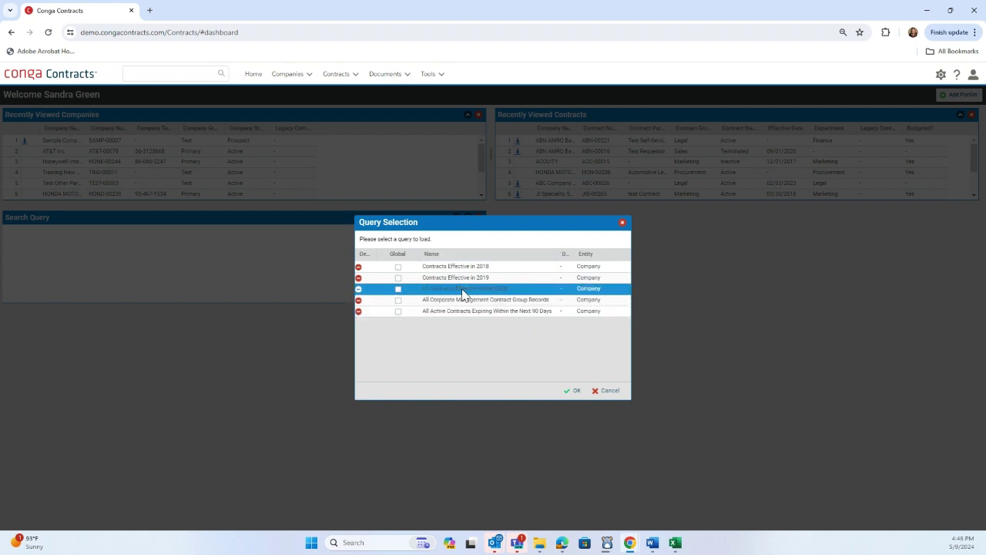
left_click(575, 392)
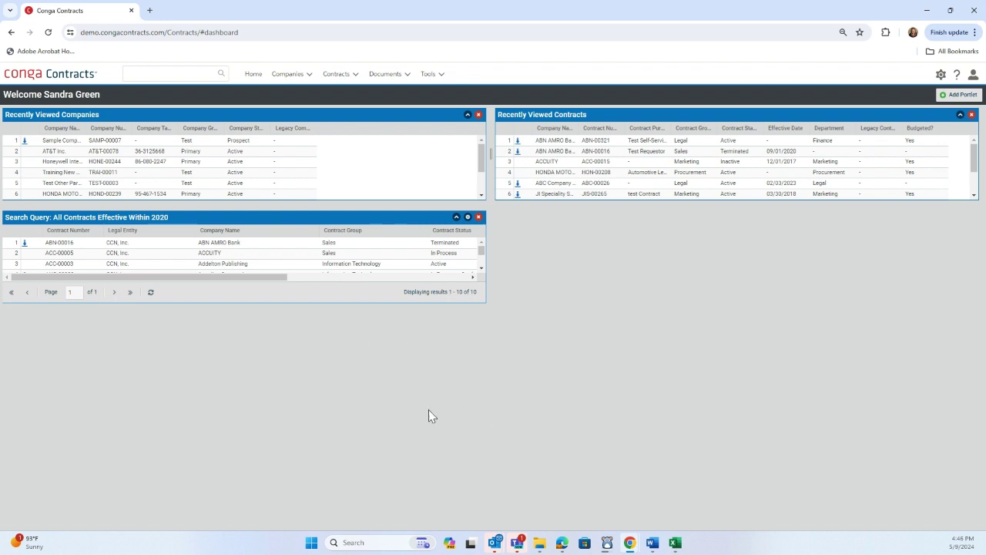
Step: Add a second Search Query portlet to the dashboard
left_click(953, 96)
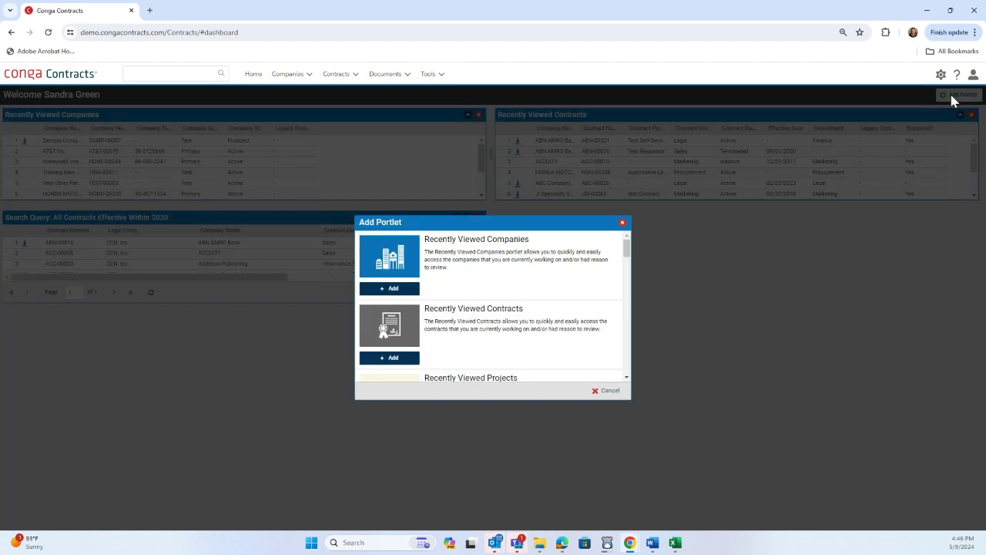
scroll(477, 319, "down", 10)
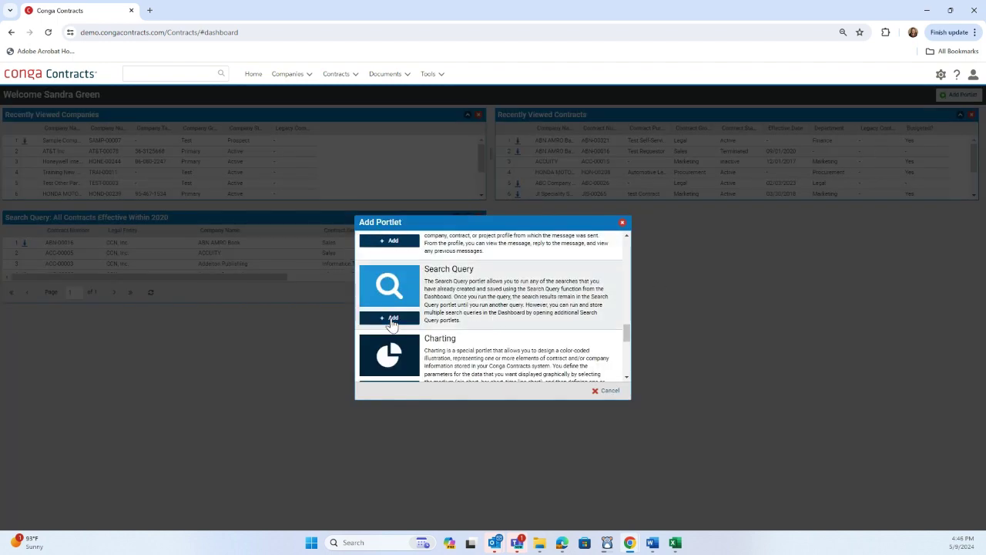
left_click(392, 318)
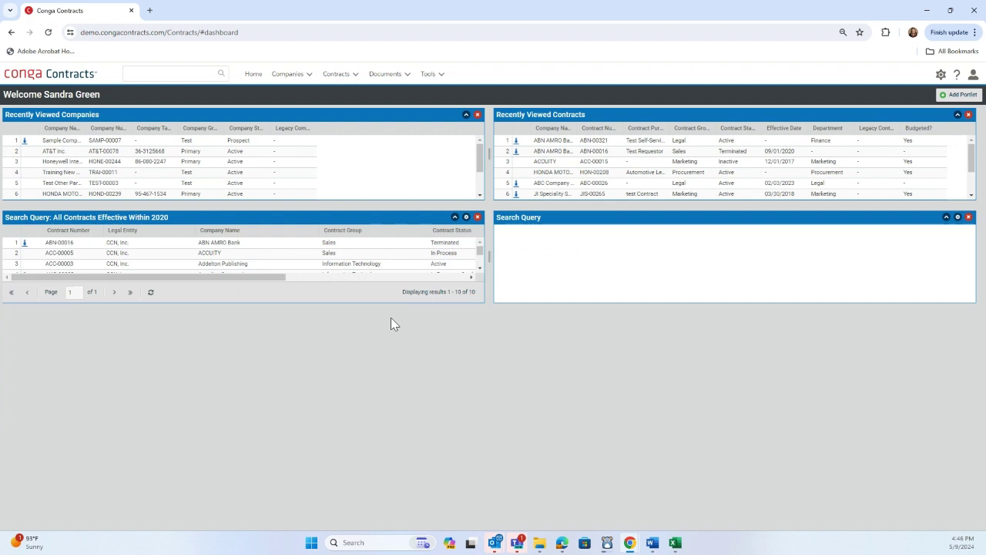
Step: Load the saved query All Active Contracts Expiring Within the Next 90 Days into the empty Search Query portlet
left_click(957, 221)
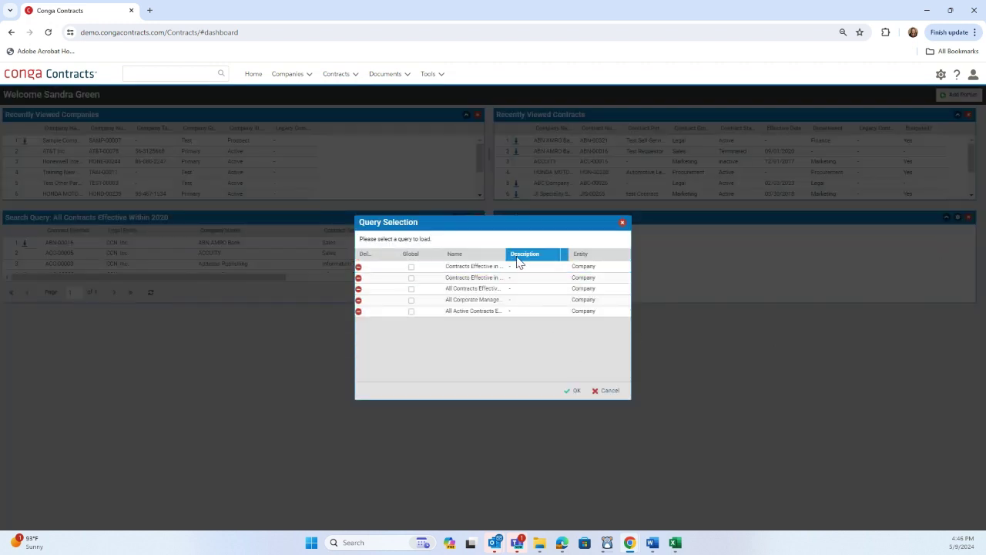
left_click_drag(505, 252, 586, 245)
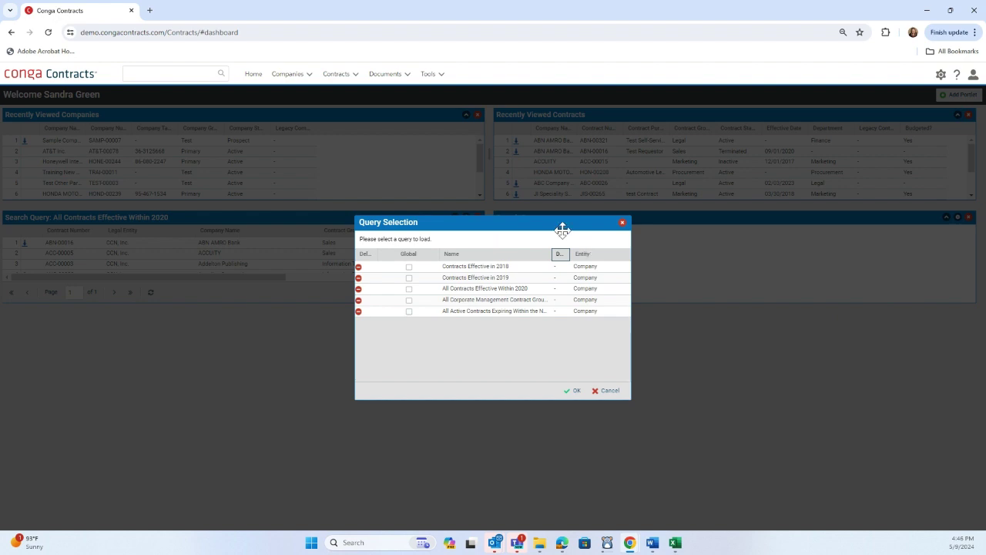
left_click(516, 266)
left_click(511, 311)
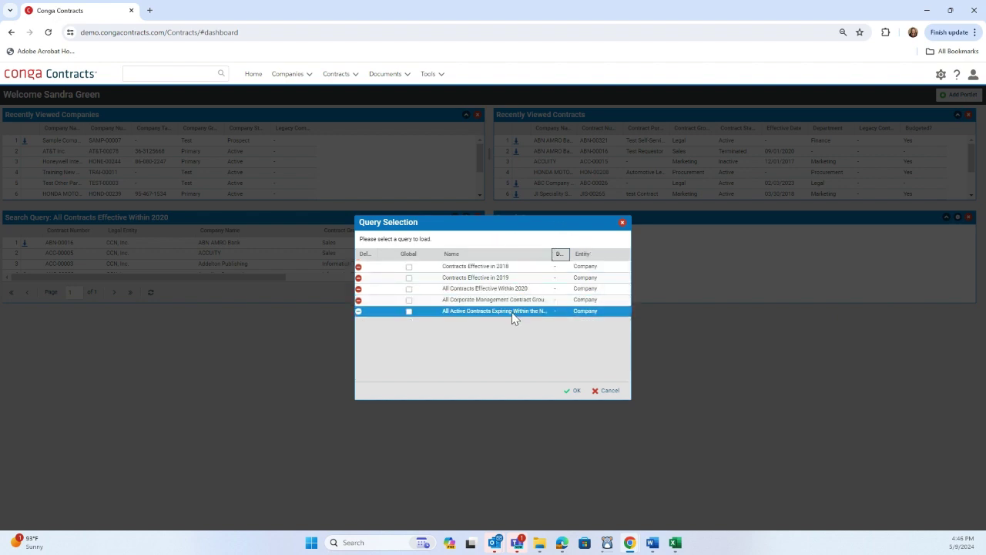
left_click(573, 392)
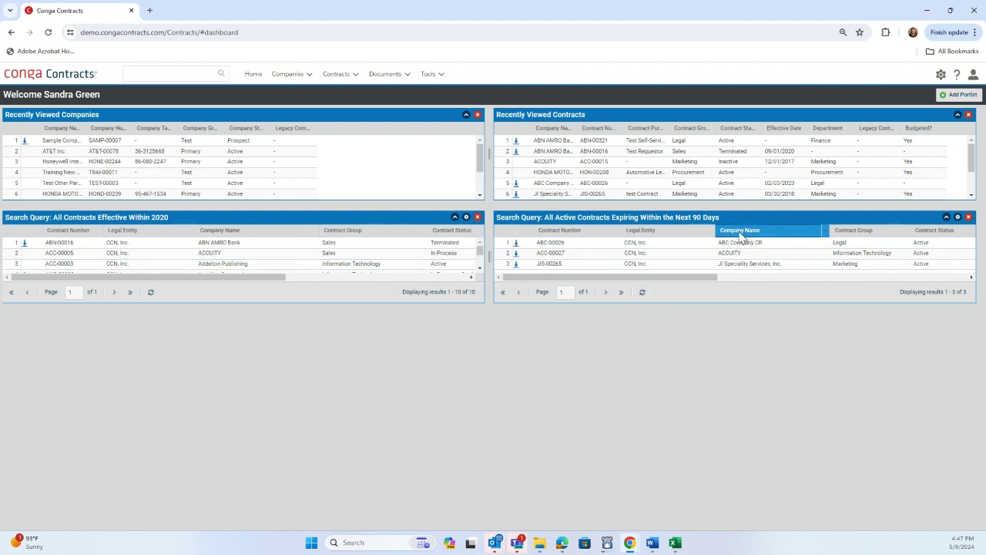
Step: Move the Company Name column ahead of Legal Entity in the 90-day expiration portlet, and return it to its original place
left_click_drag(740, 235, 626, 231)
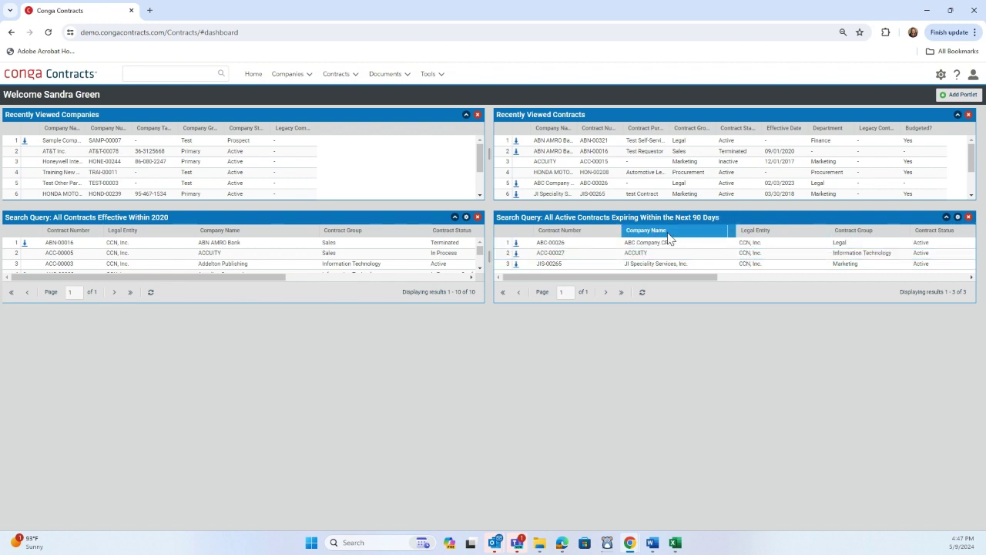
left_click_drag(668, 232, 793, 233)
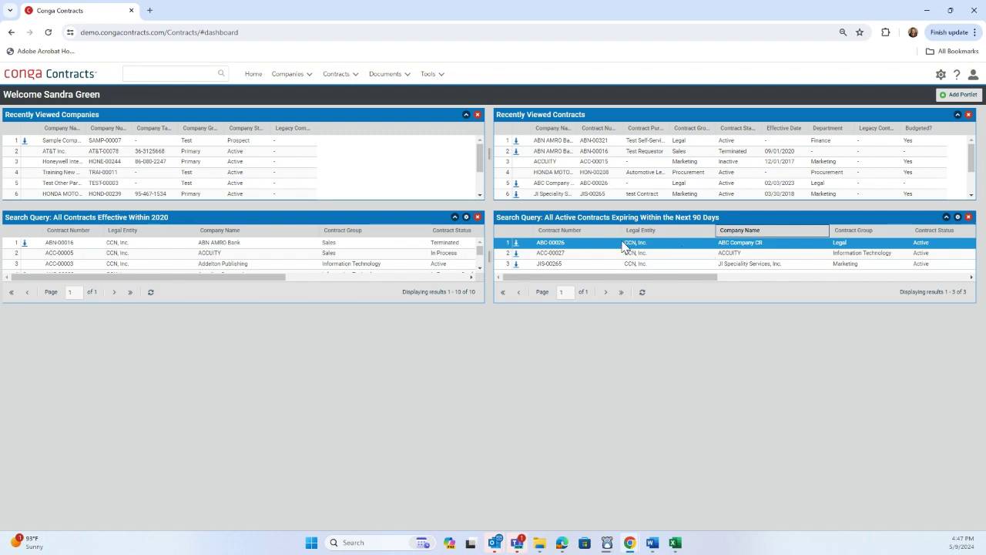
left_click(762, 265)
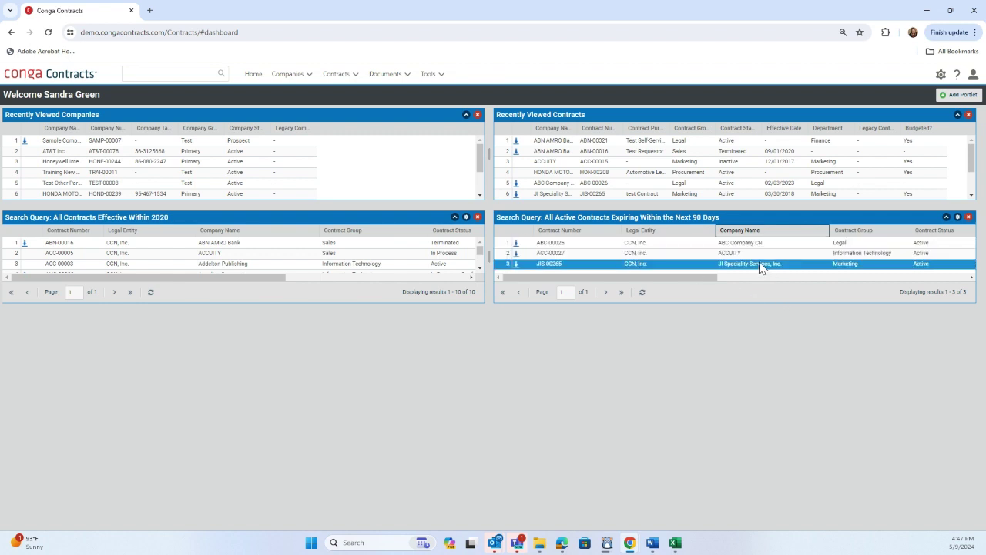